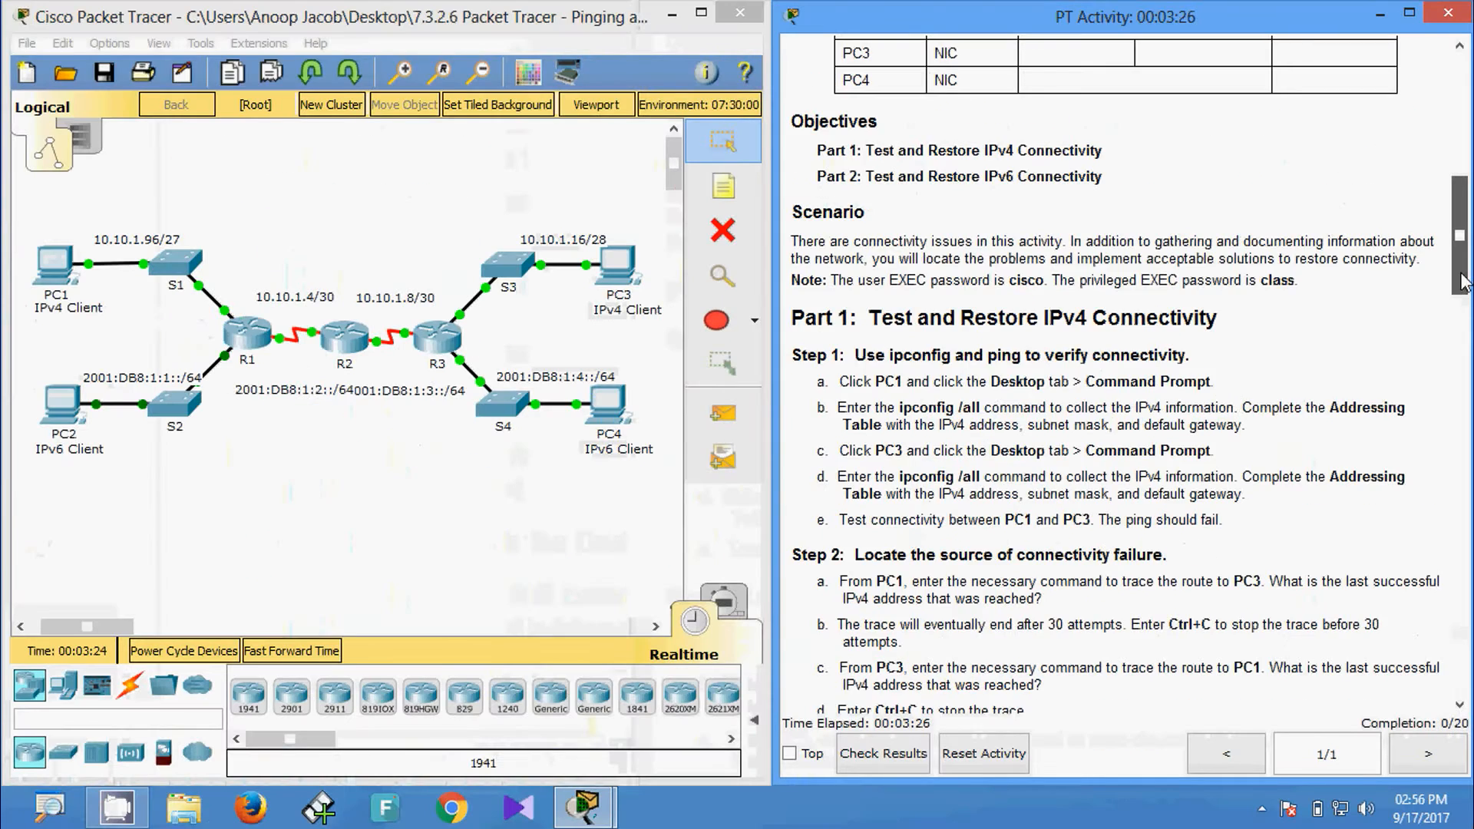
# Open PC1's Command Prompt and run ipconfig /all to list its IPv4 configuration.
pyautogui.scroll(6, 1463, 282)
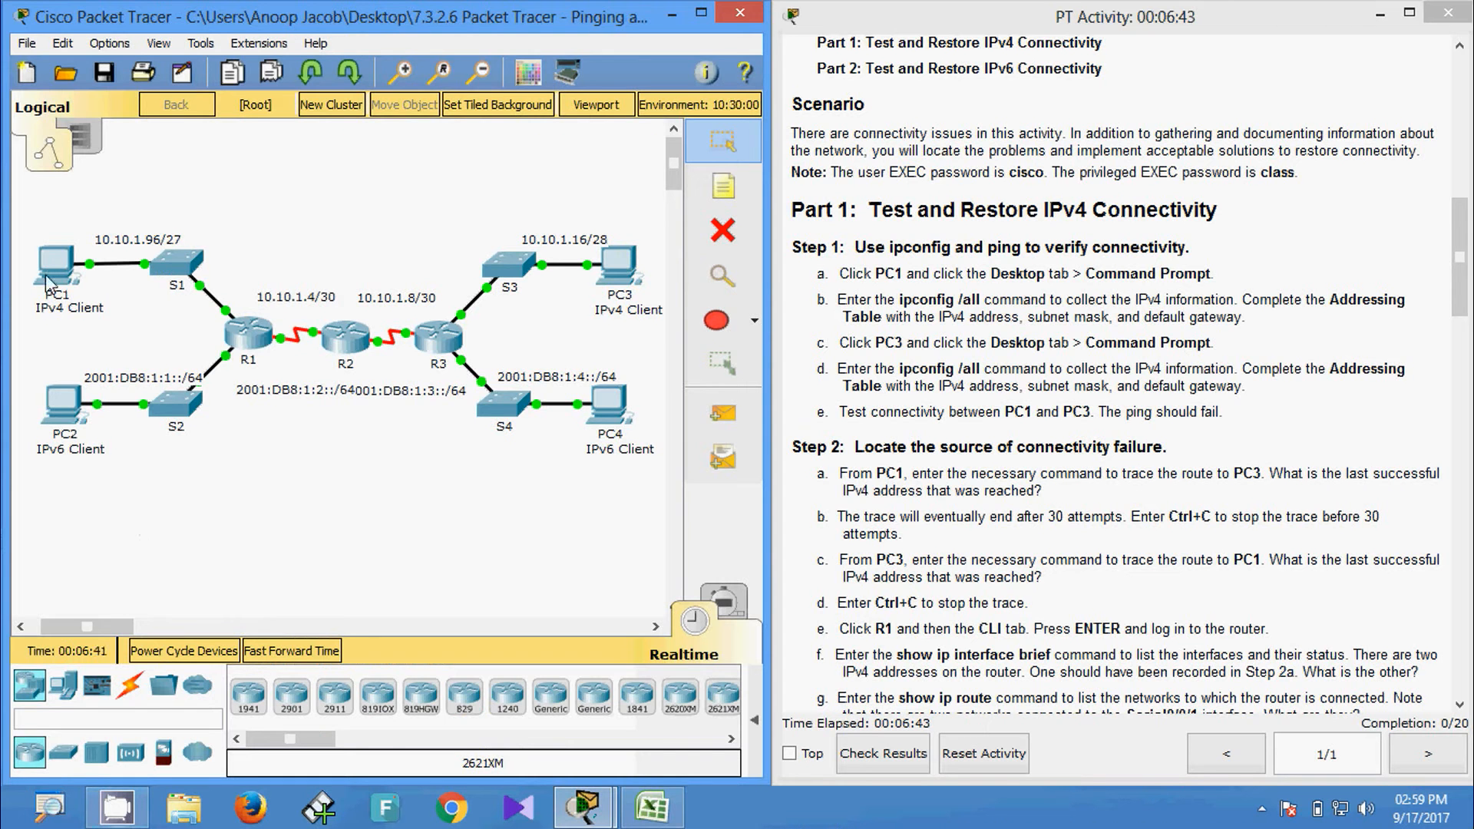
pyautogui.click(48, 277)
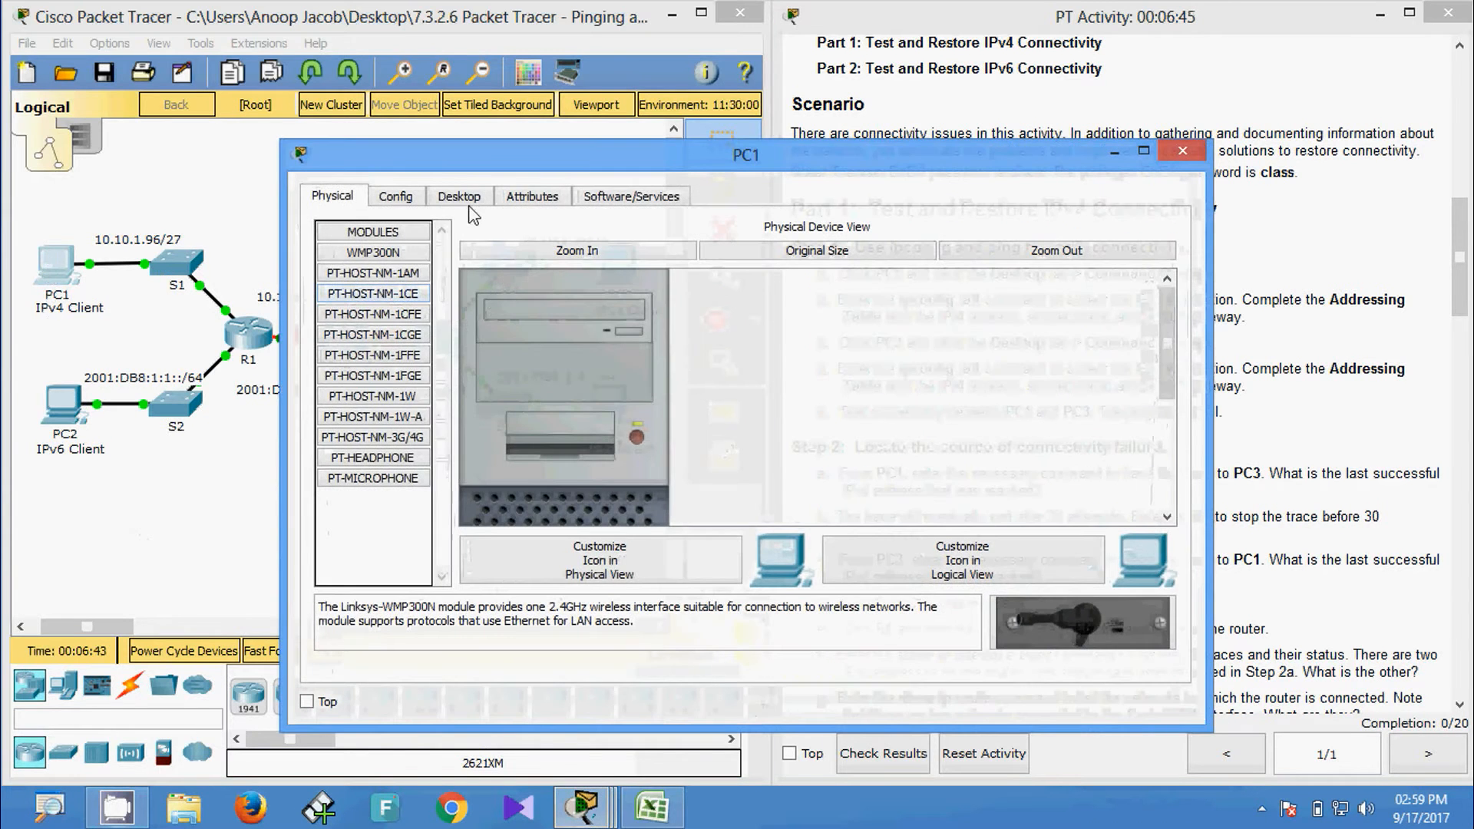
pyautogui.click(459, 196)
pyautogui.click(896, 297)
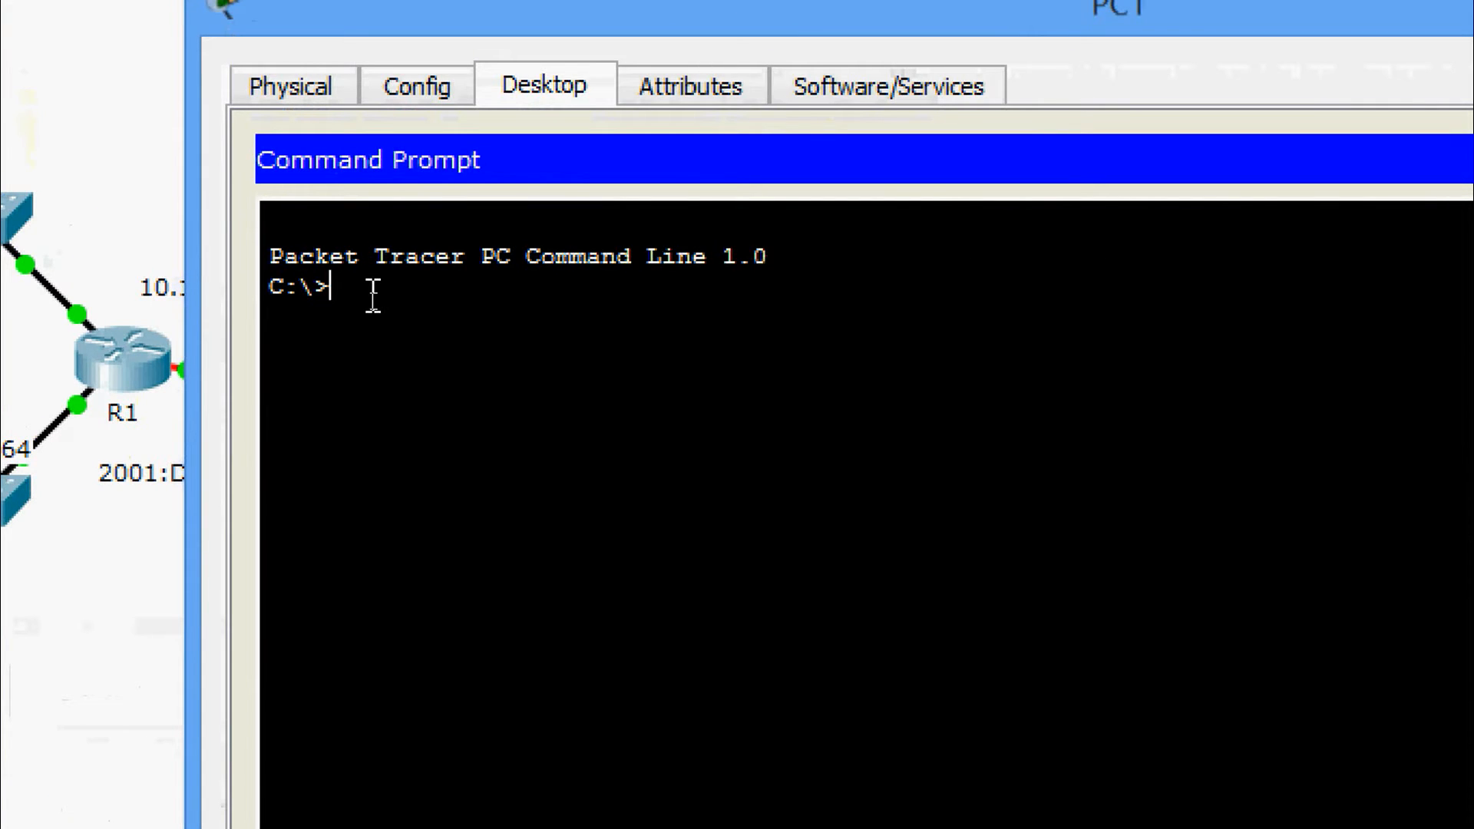
pyautogui.write('ipconf g /all')
pyautogui.press('Return')
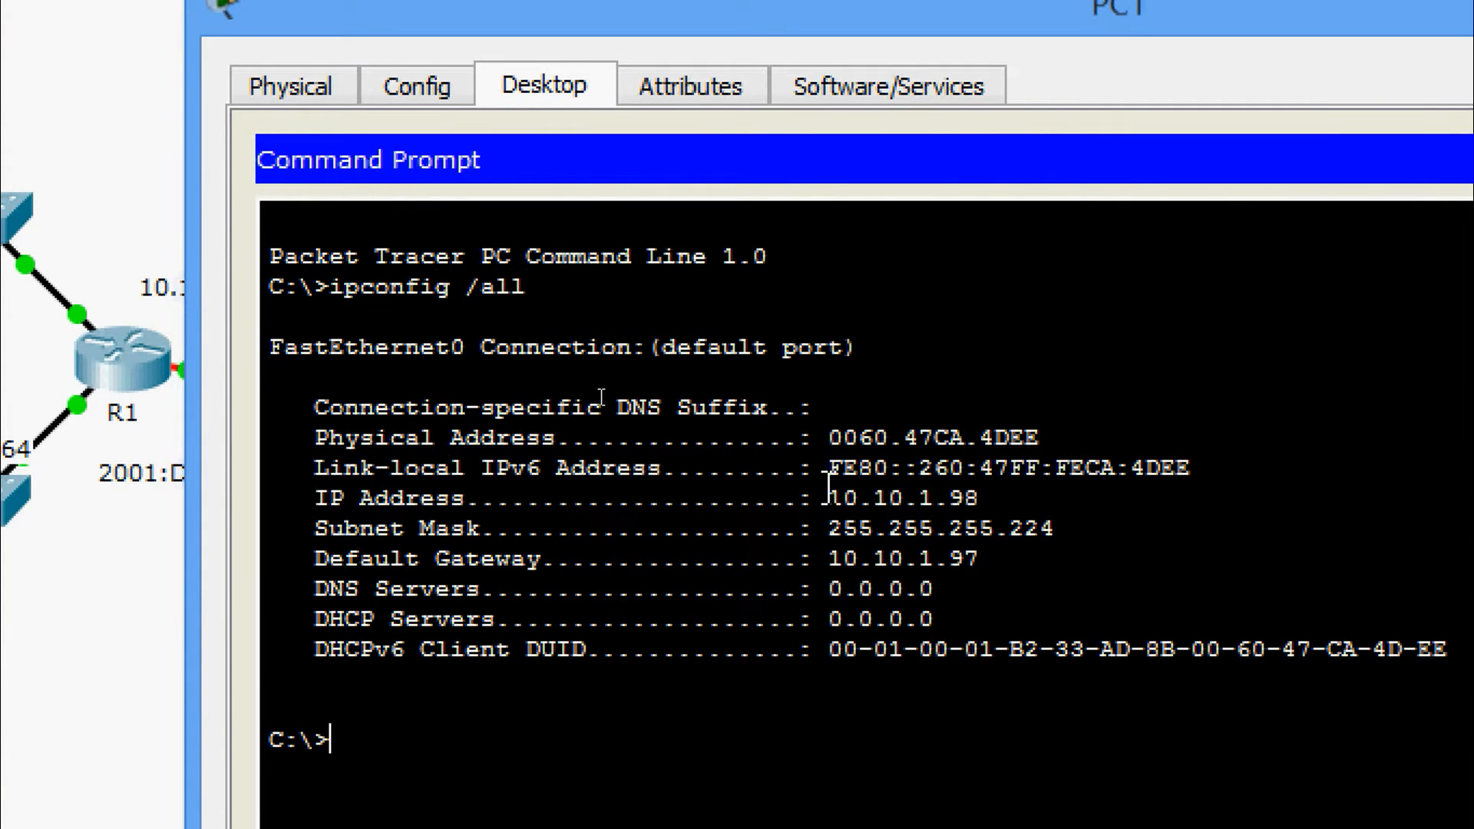
# Examine PC1's IP address, subnet mask and default gateway in the ipconfig output, and close the PC1 window.
pyautogui.moveTo(829, 498); pyautogui.dragTo(985, 501)
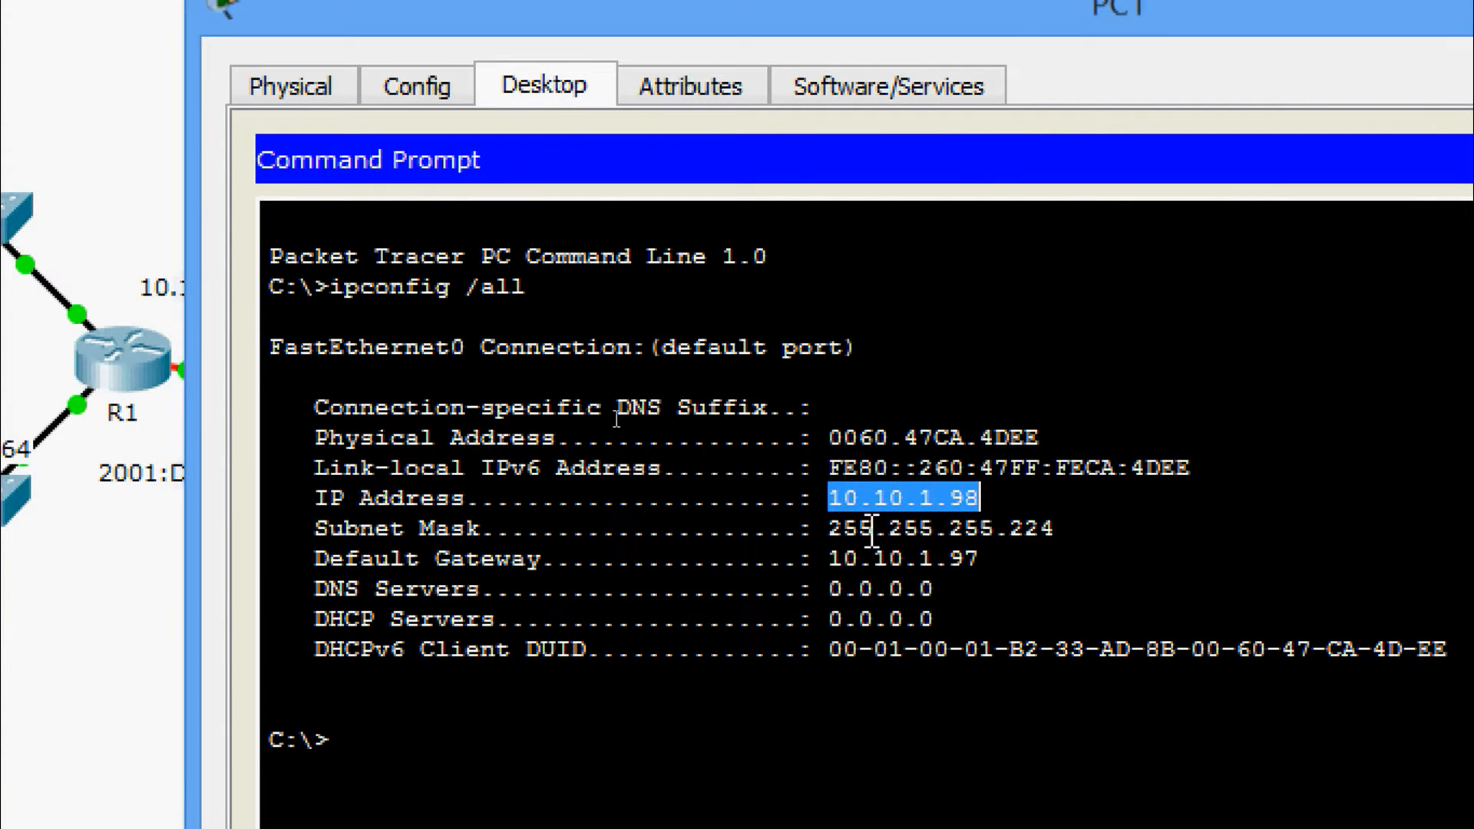
pyautogui.moveTo(833, 530); pyautogui.dragTo(1041, 530)
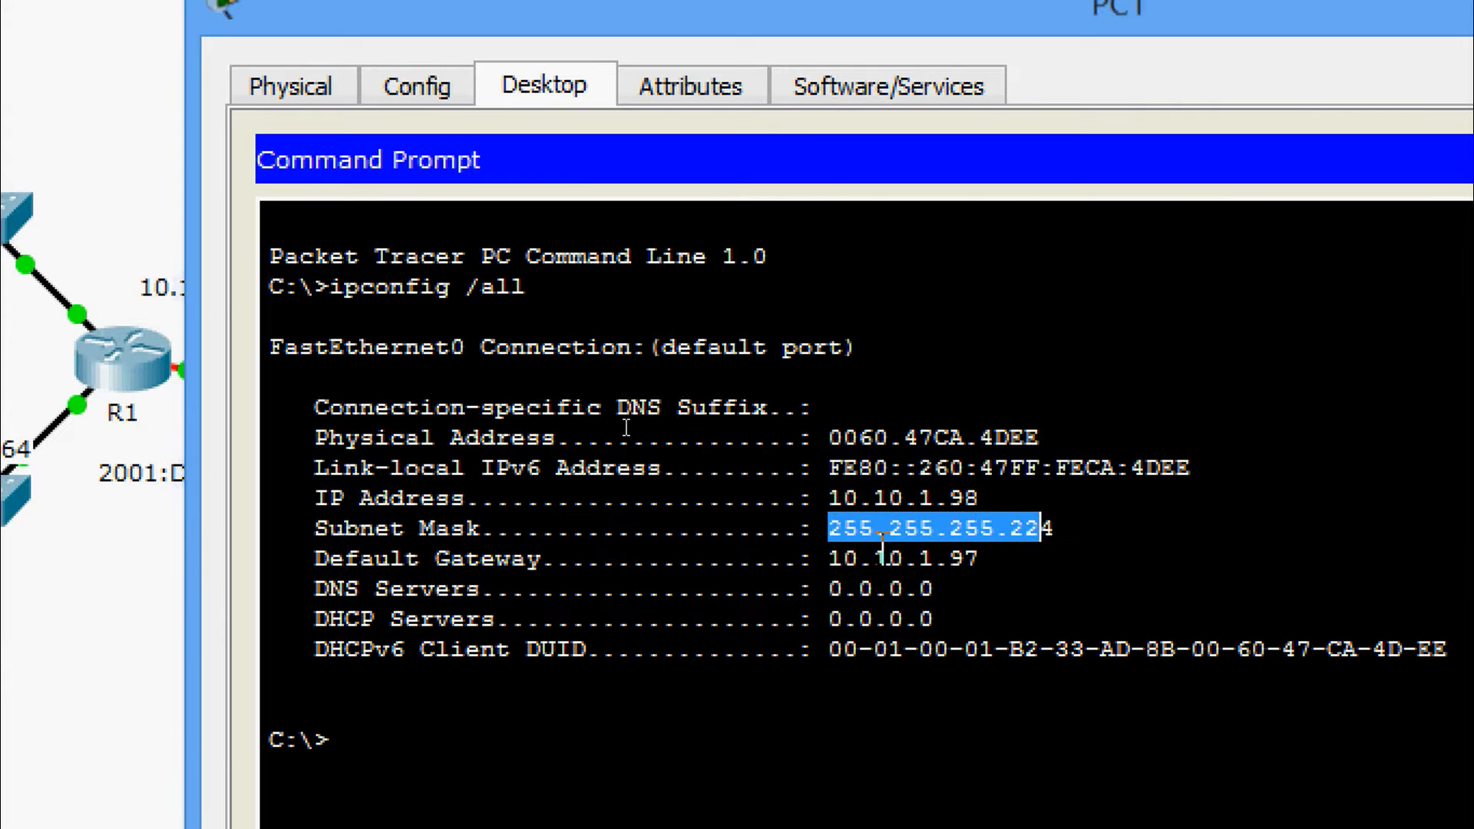
pyautogui.moveTo(835, 558); pyautogui.dragTo(990, 558)
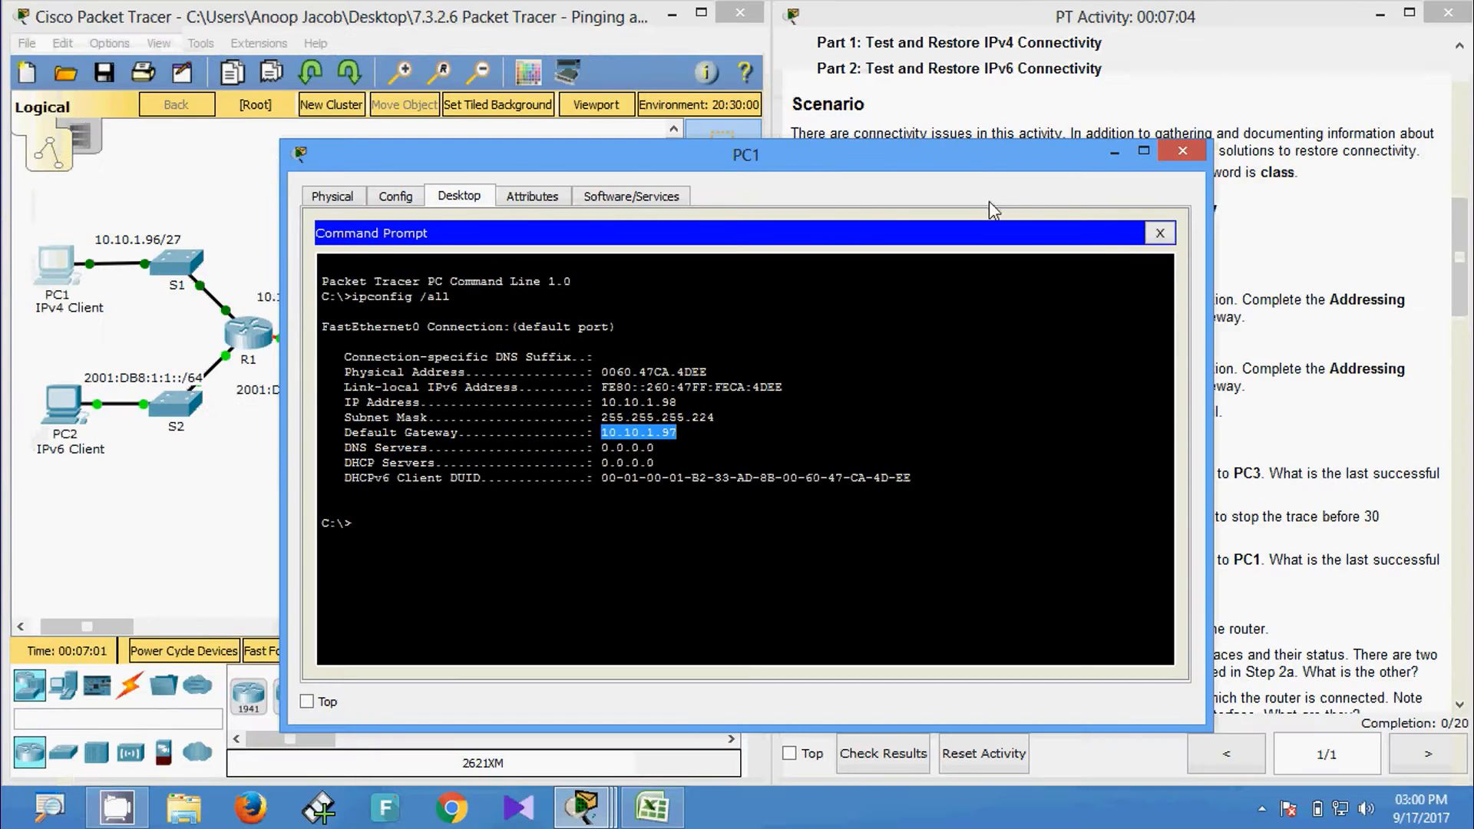
pyautogui.click(1183, 152)
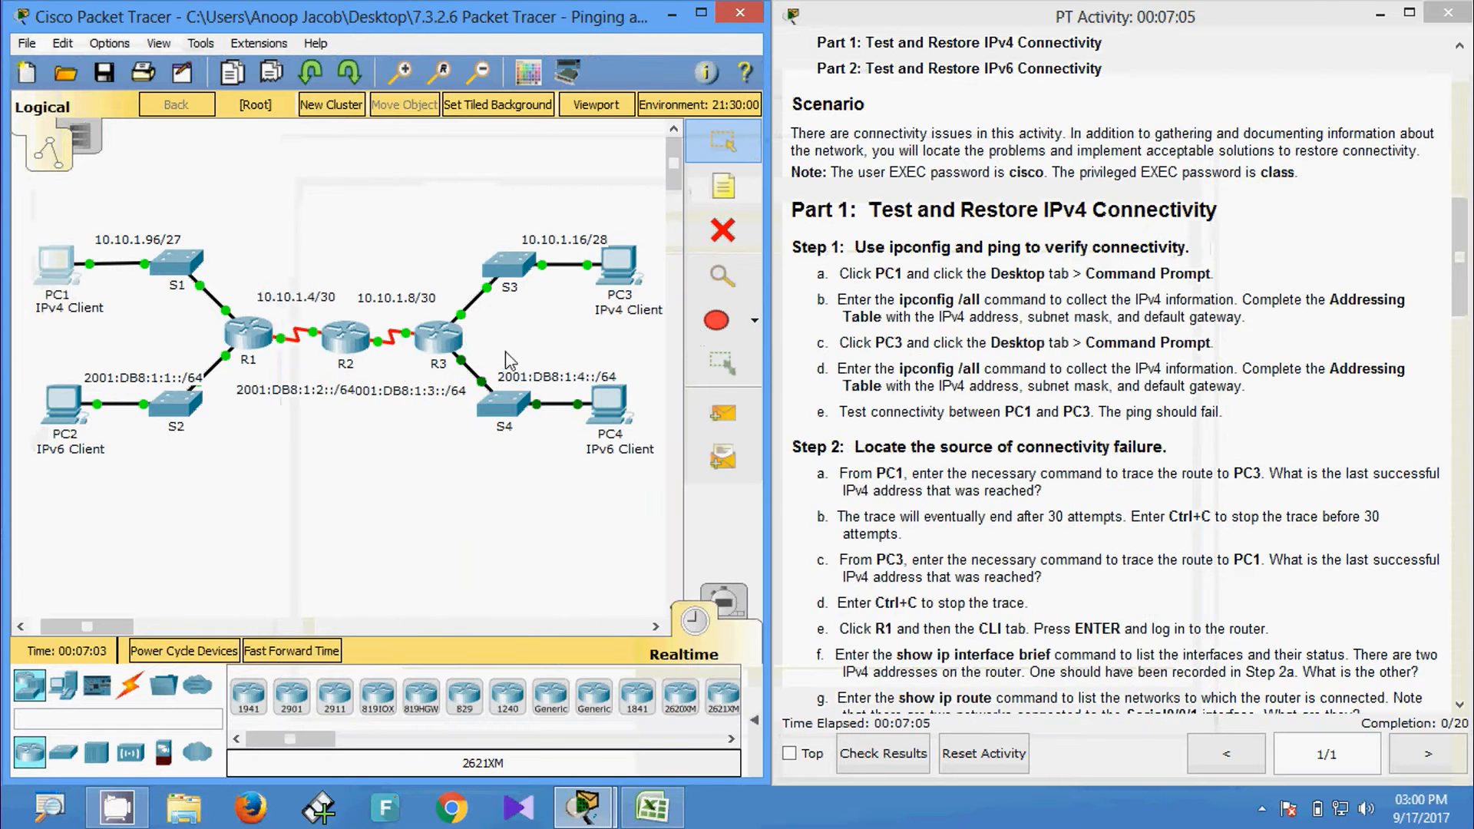
# Open PC3's Command Prompt and run ipconfig /all to list its IPv4 configuration.
pyautogui.click(619, 269)
pyautogui.click(532, 196)
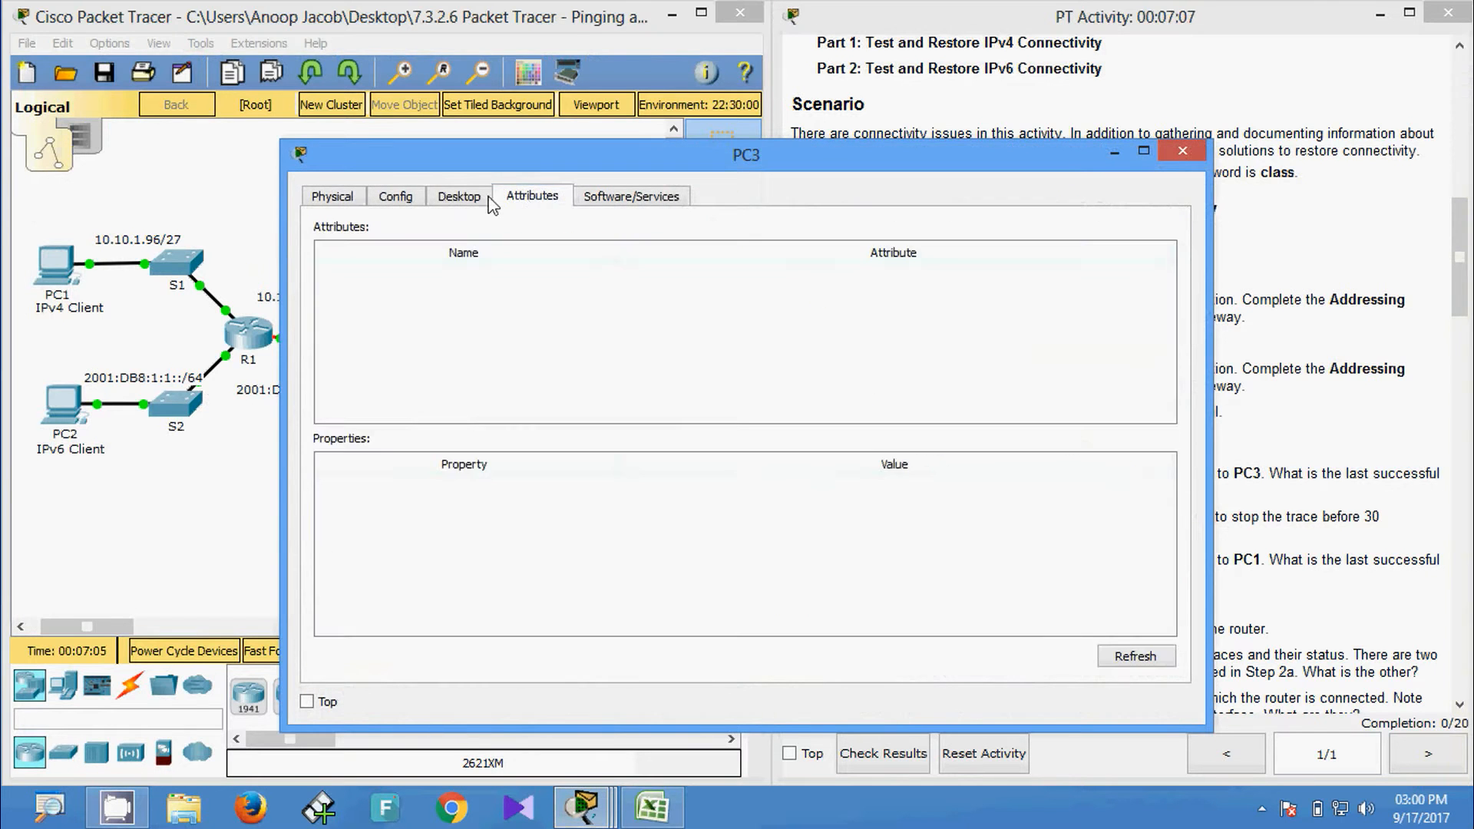
pyautogui.click(488, 198)
pyautogui.click(869, 288)
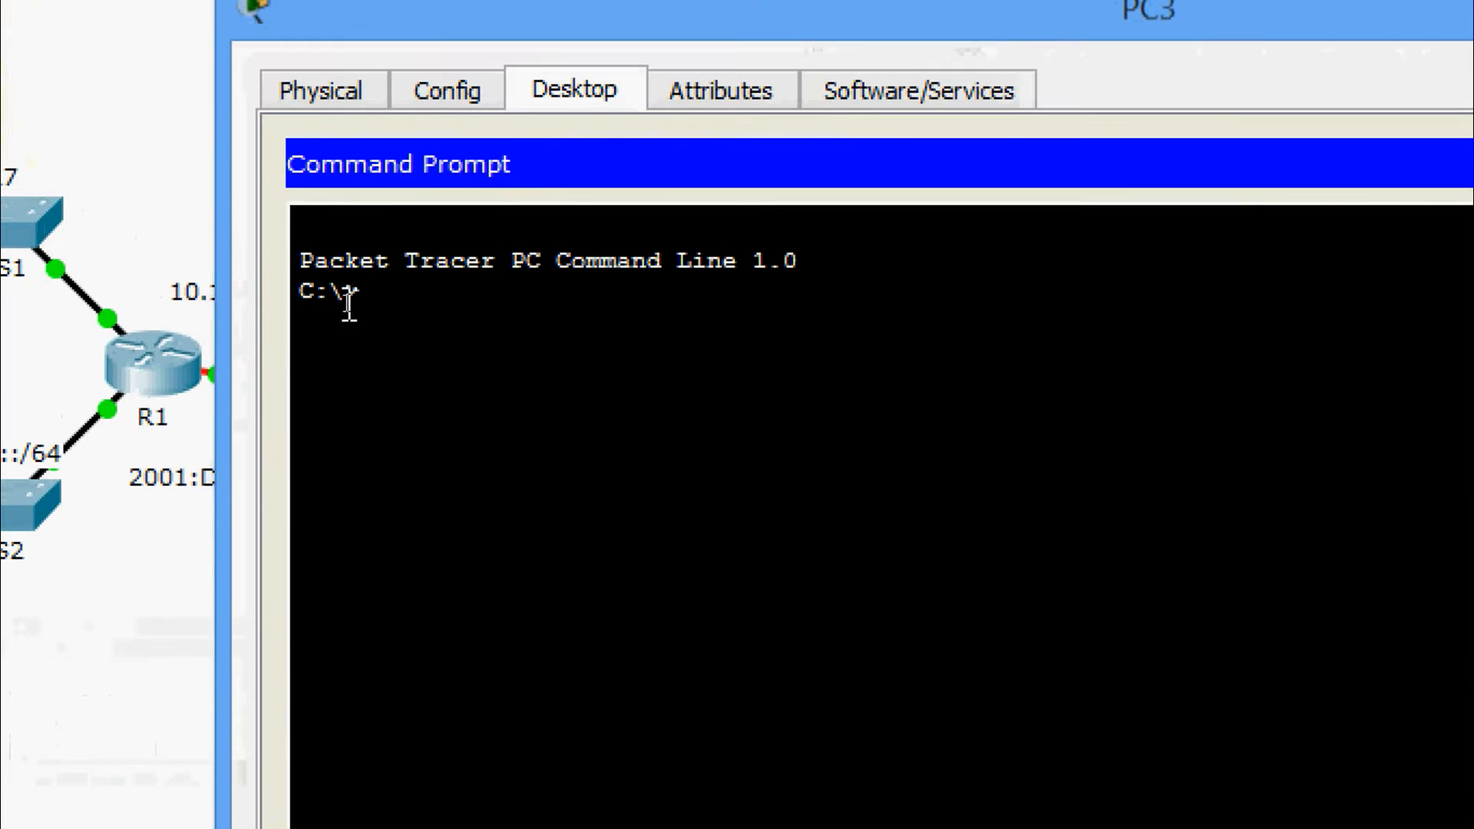
pyautogui.write('ipconfig /al')
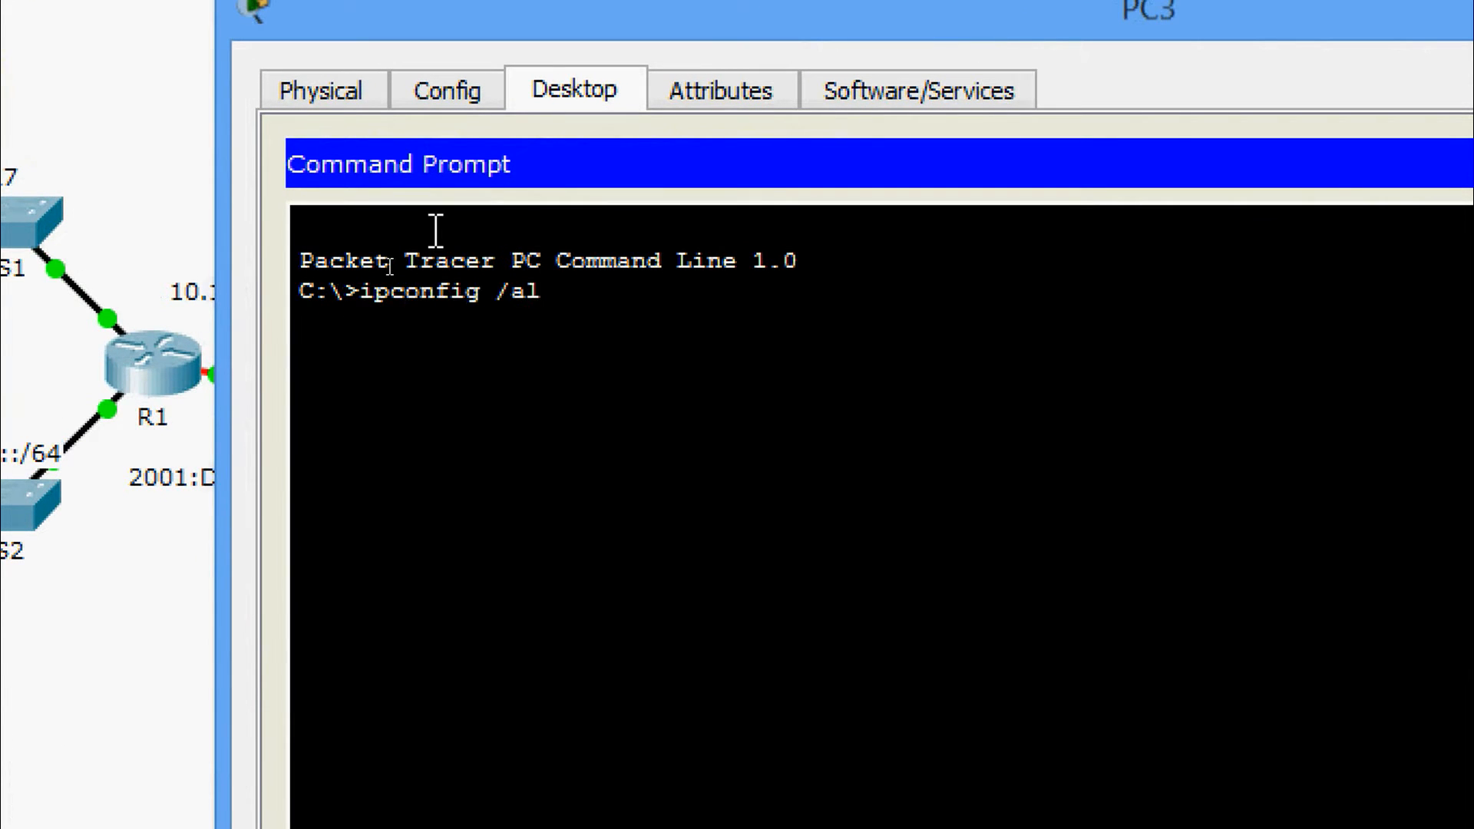
pyautogui.write('l')
pyautogui.press('Return')
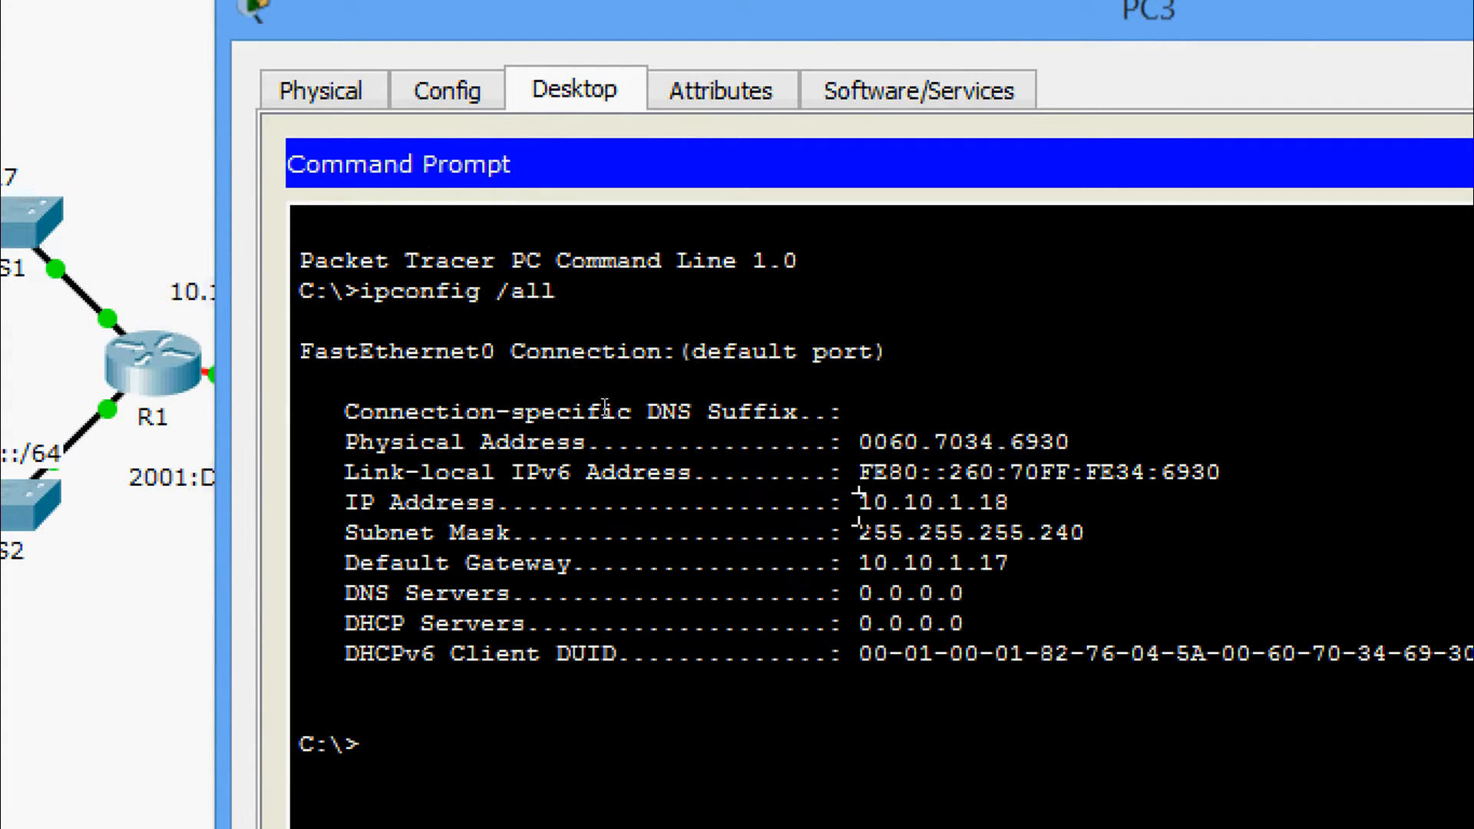
# Copy PC3's IP address and examine its subnet mask and default gateway in the ipconfig output.
pyautogui.moveTo(858, 503); pyautogui.dragTo(1012, 507)
pyautogui.hotkey('ctrl', 'c')
pyautogui.moveTo(844, 533); pyautogui.dragTo(1053, 537)
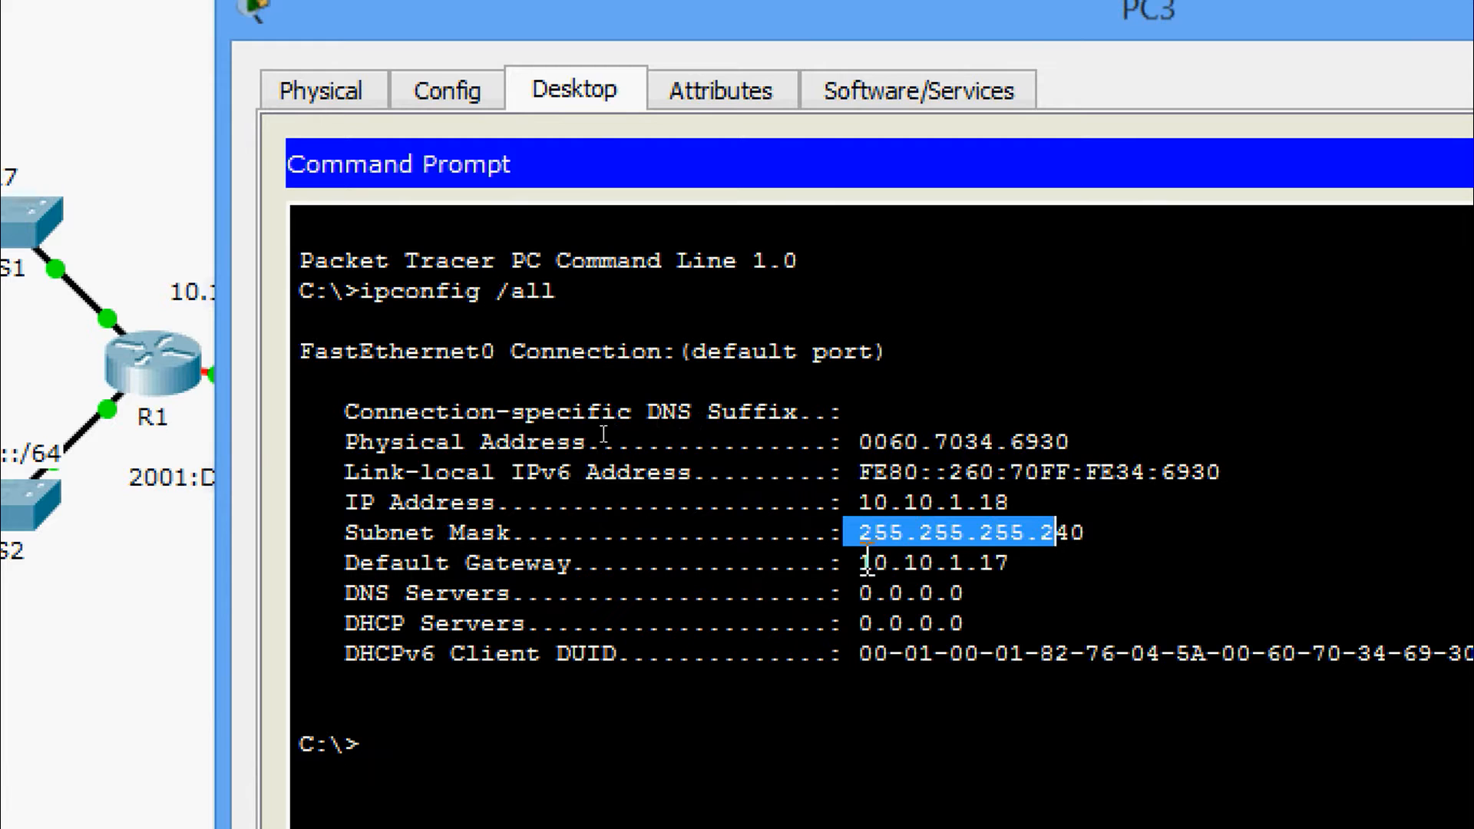
pyautogui.moveTo(858, 564); pyautogui.dragTo(1024, 572)
pyautogui.click(1027, 572)
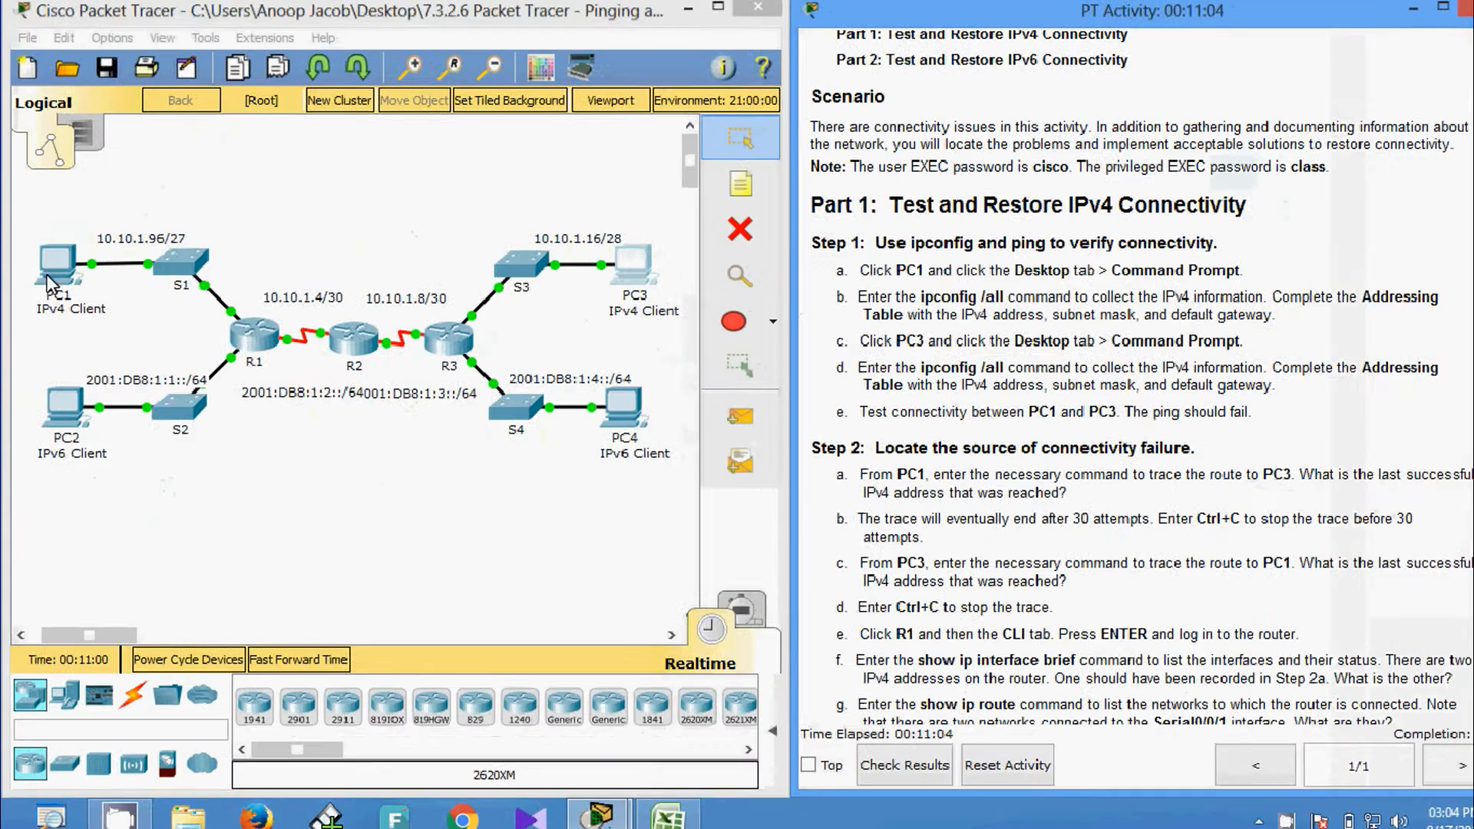
# Ping PC3 at 10.10.1.18 from PC1's Command Prompt to test IPv4 connectivity.
pyautogui.click(46, 274)
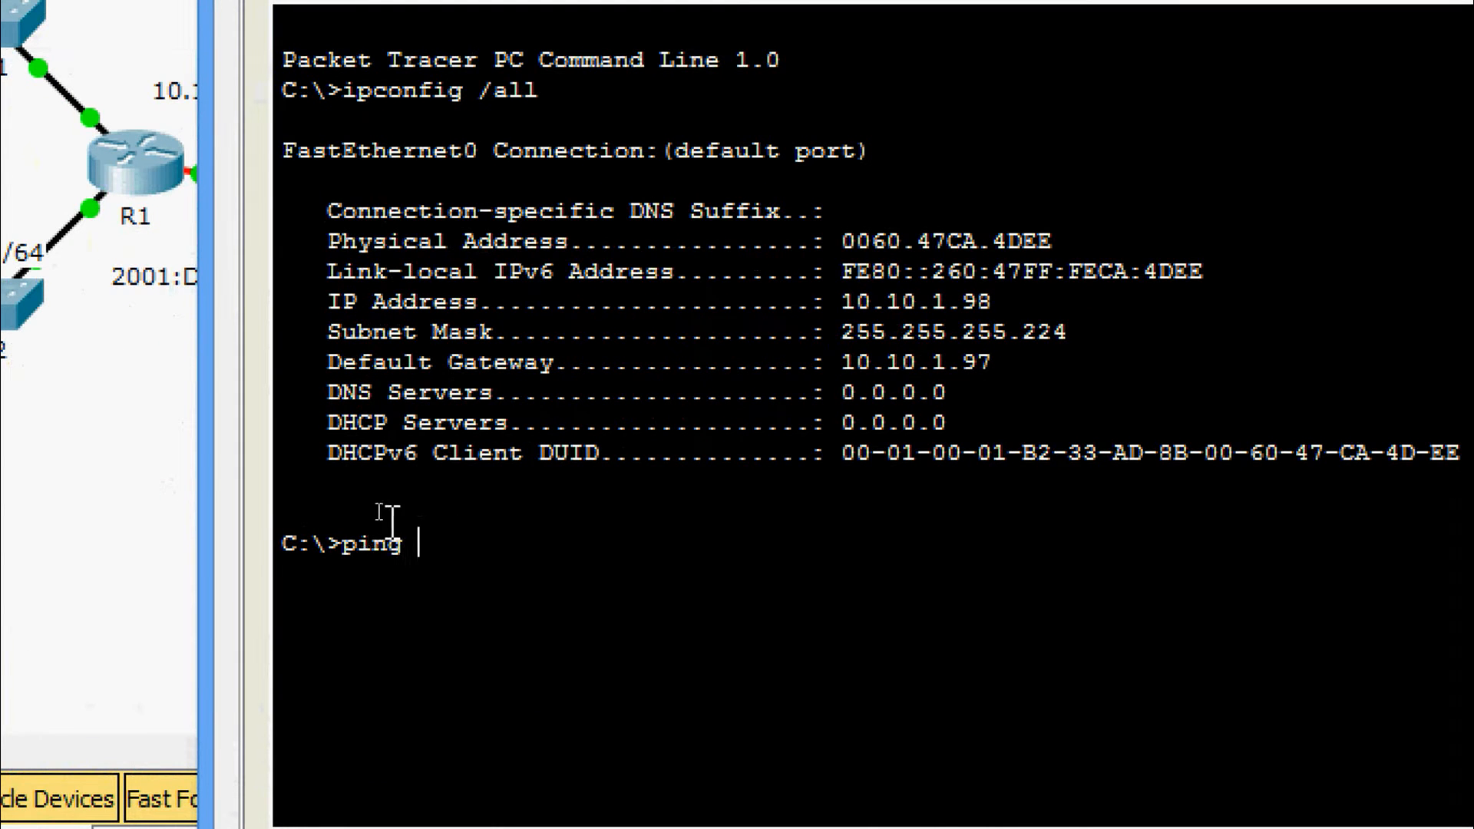
pyautogui.rightClick(453, 538)
pyautogui.click(483, 620)
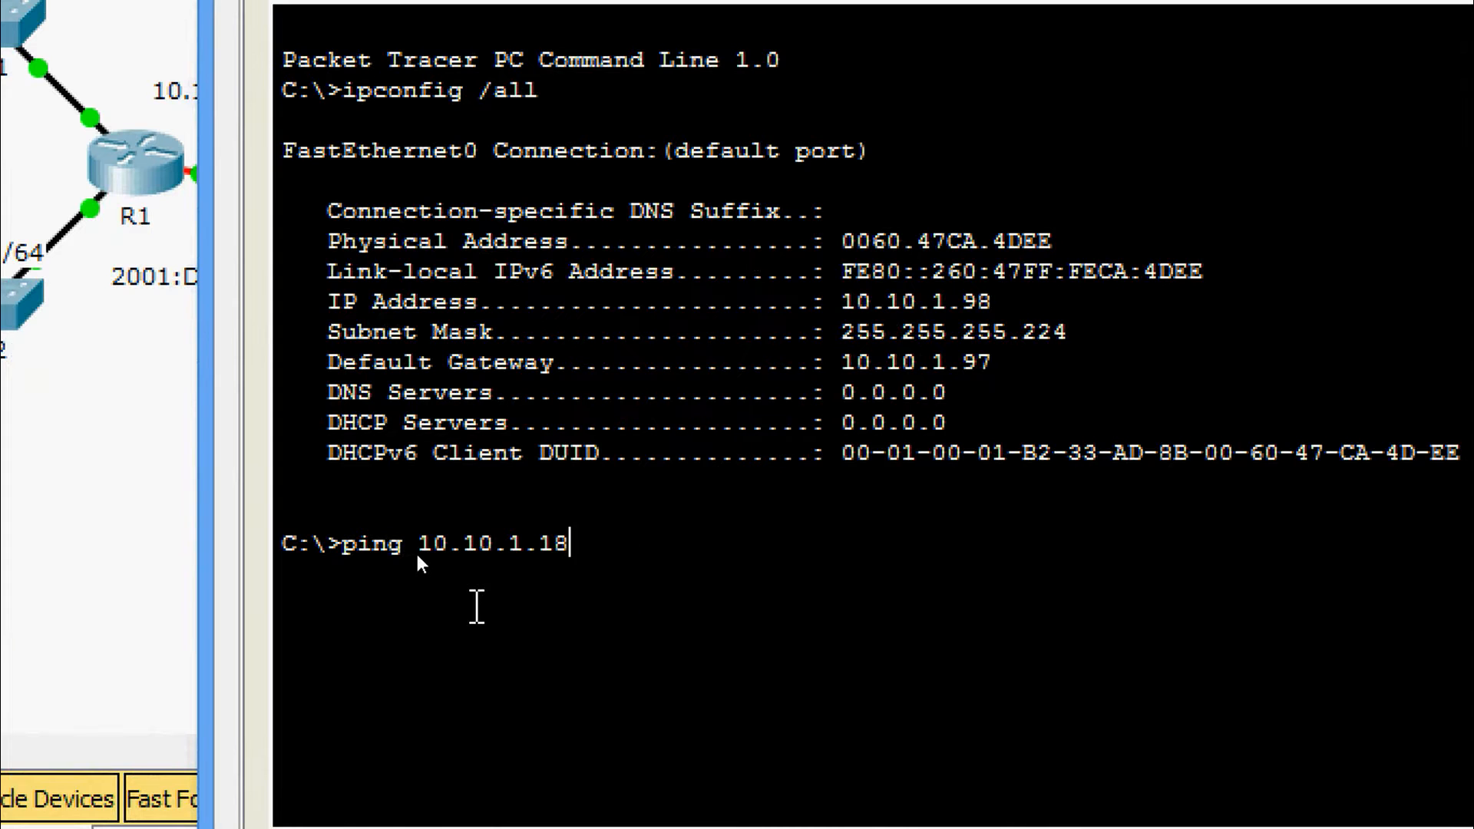
pyautogui.press('Return')
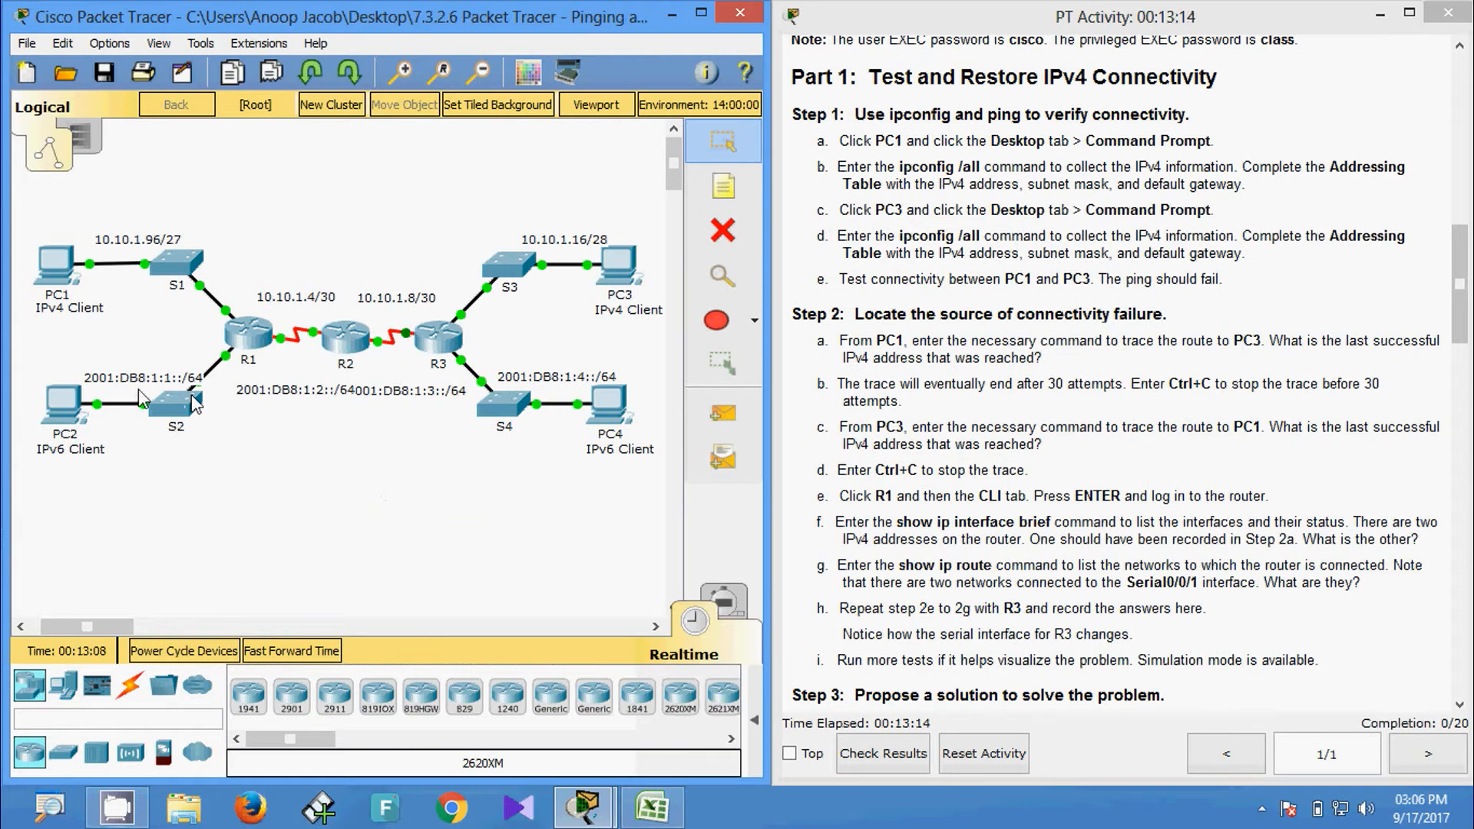
# Run tracert 10.10.1.18 from PC1's Command Prompt and examine the last IPv4 address reached.
pyautogui.click(77, 291)
pyautogui.click(893, 299)
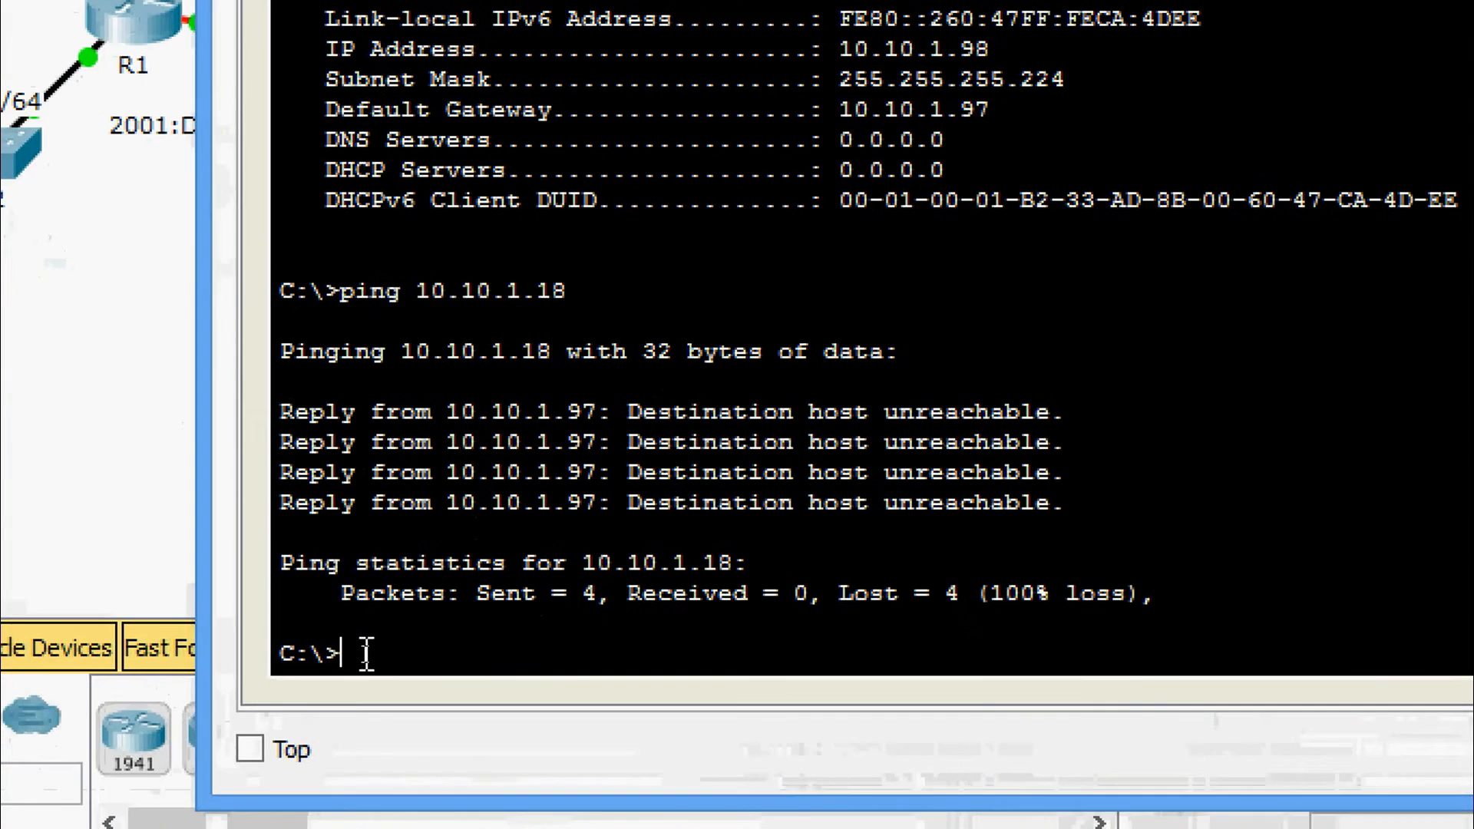
pyautogui.write('tracert')
pyautogui.rightClick(480, 654)
pyautogui.click(539, 731)
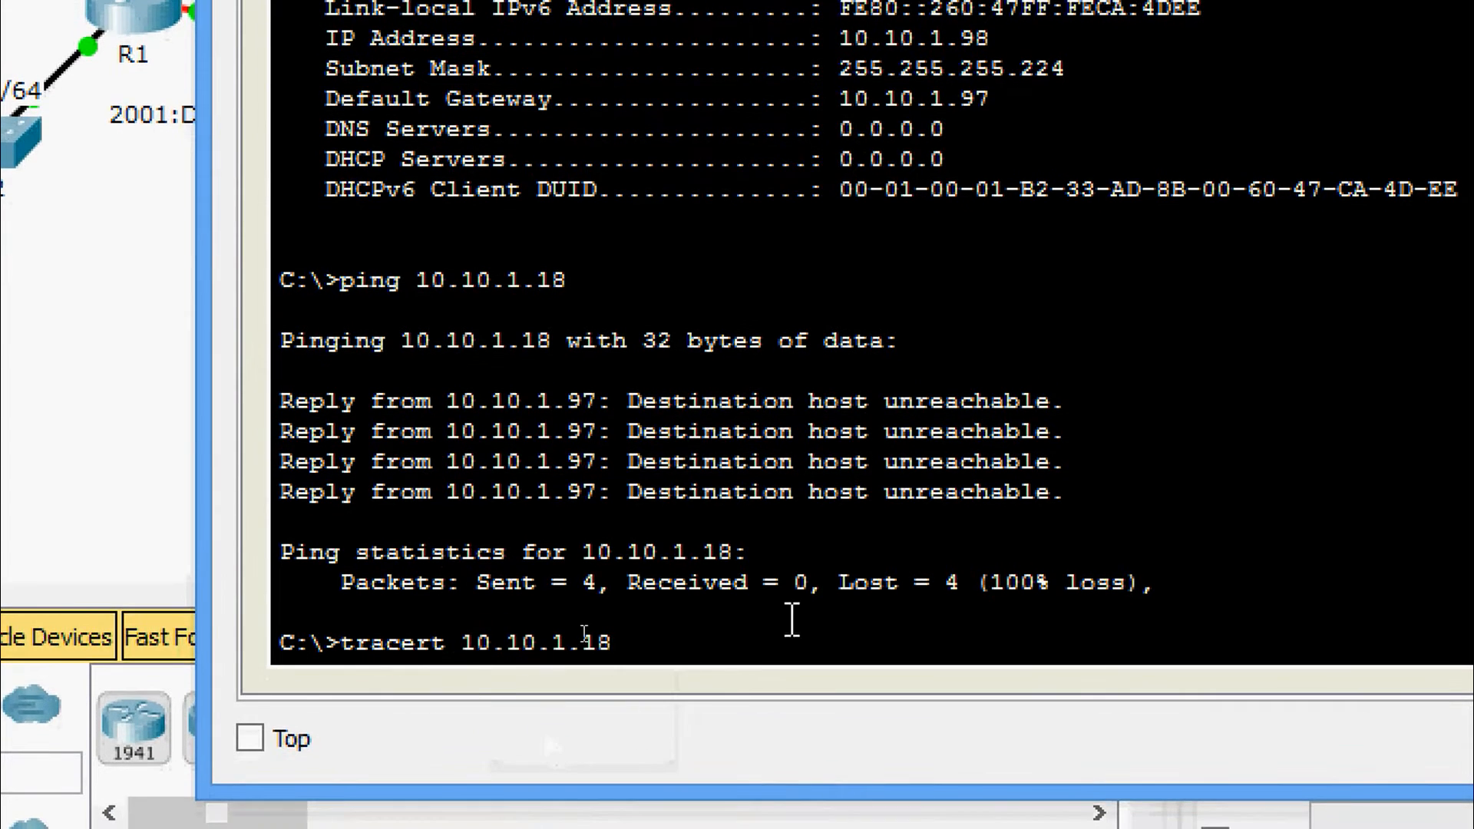
pyautogui.press('Return')
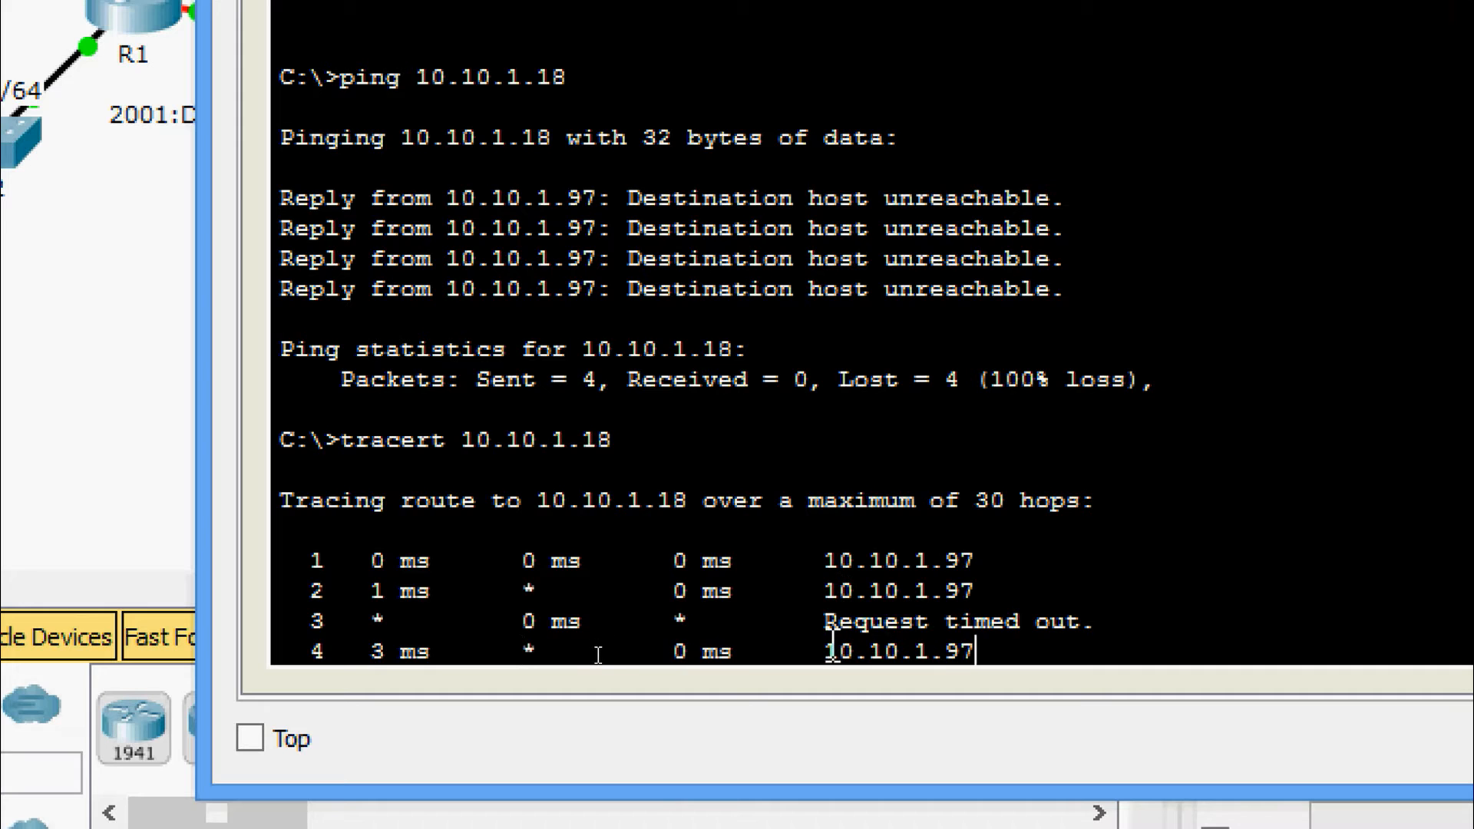
pyautogui.moveTo(826, 651); pyautogui.dragTo(980, 653)
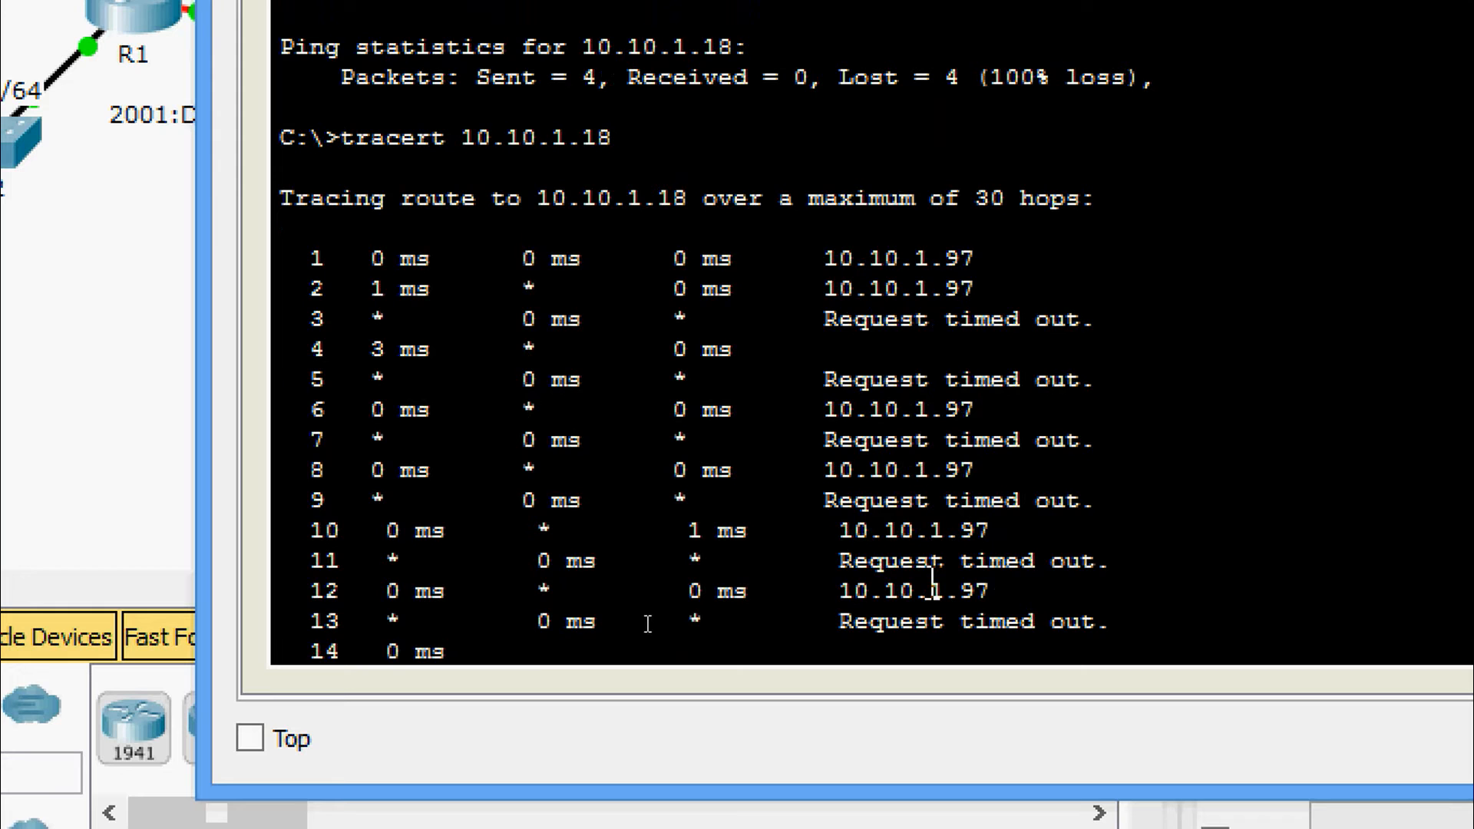
pyautogui.moveTo(839, 591); pyautogui.dragTo(1002, 593)
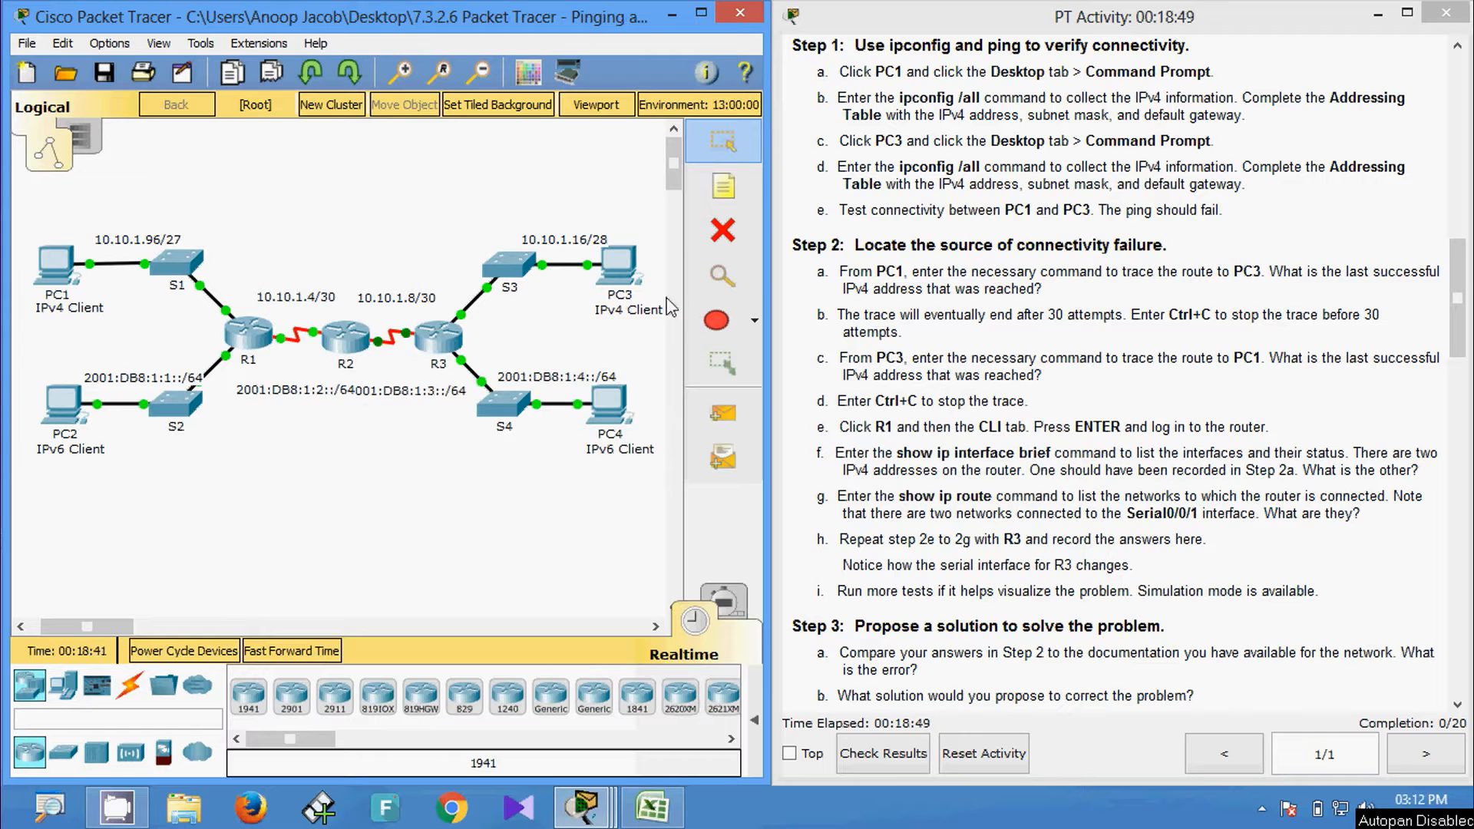
# Copy PC1's IP address 10.10.1.98 from its ipconfig output and close the PC1 window.
pyautogui.click(67, 273)
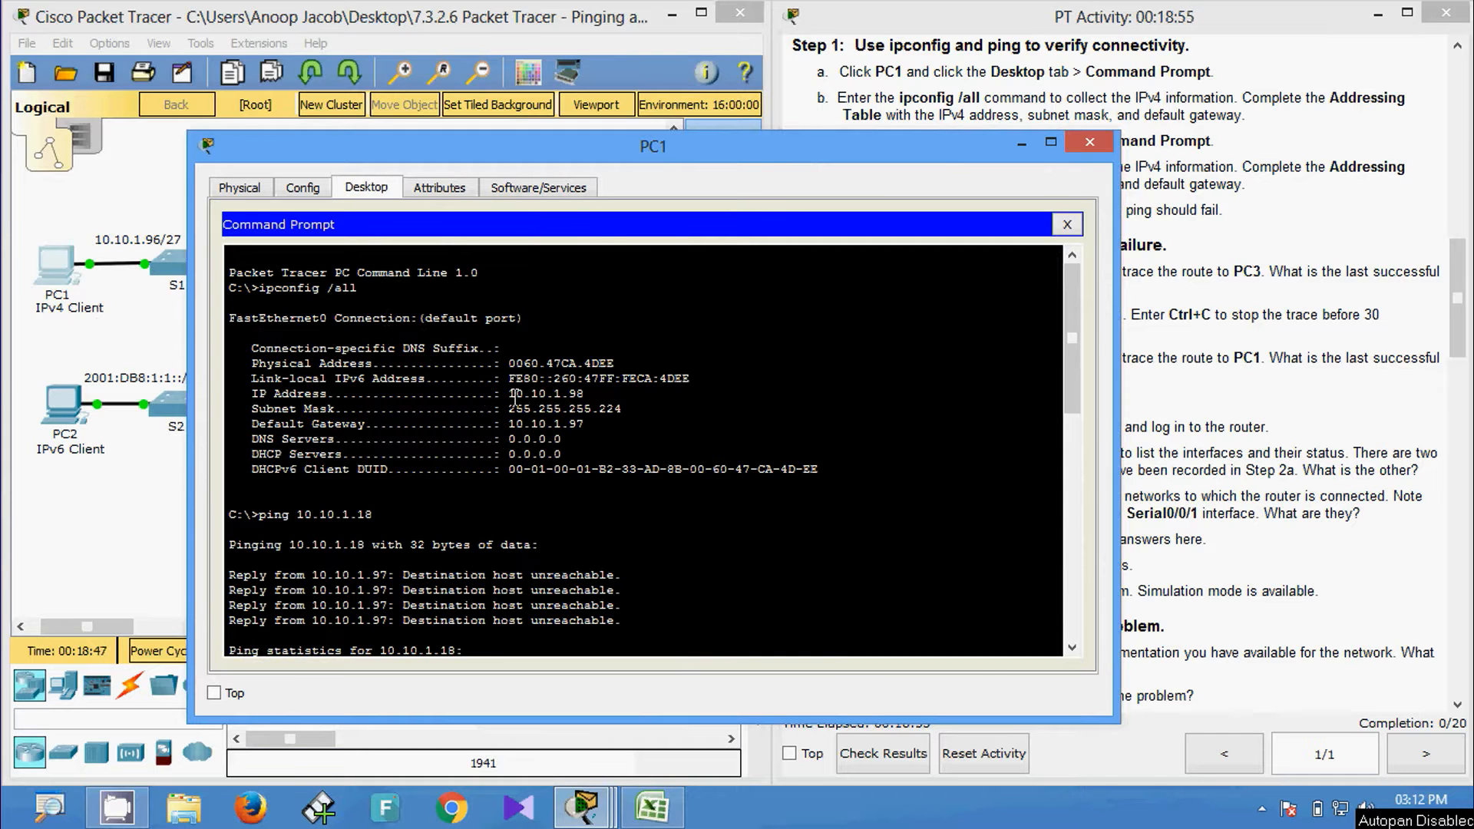
pyautogui.moveTo(512, 395); pyautogui.dragTo(584, 393)
pyautogui.click(570, 393)
pyautogui.rightClick(547, 393)
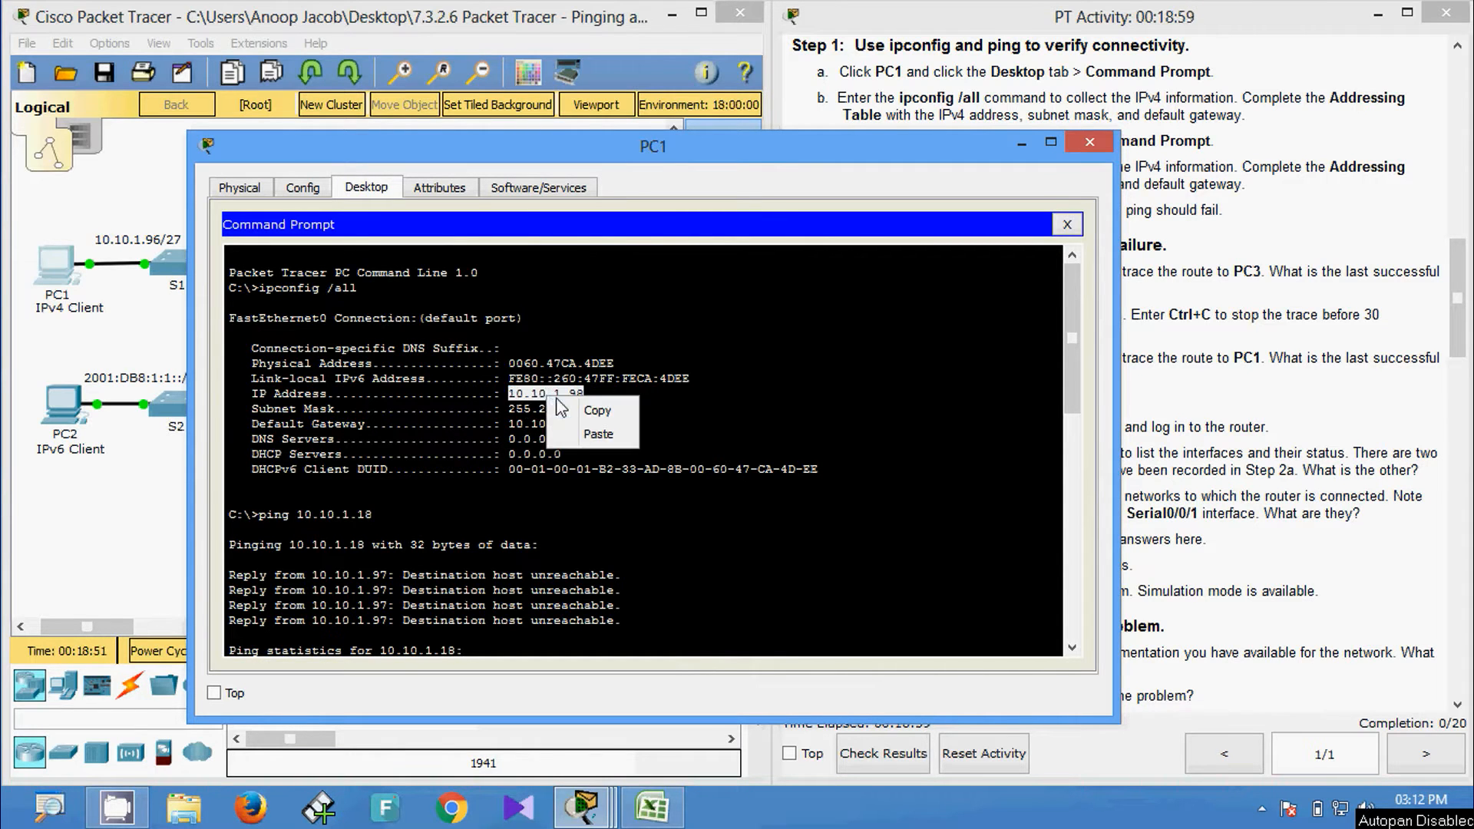
pyautogui.click(576, 403)
pyautogui.click(1090, 141)
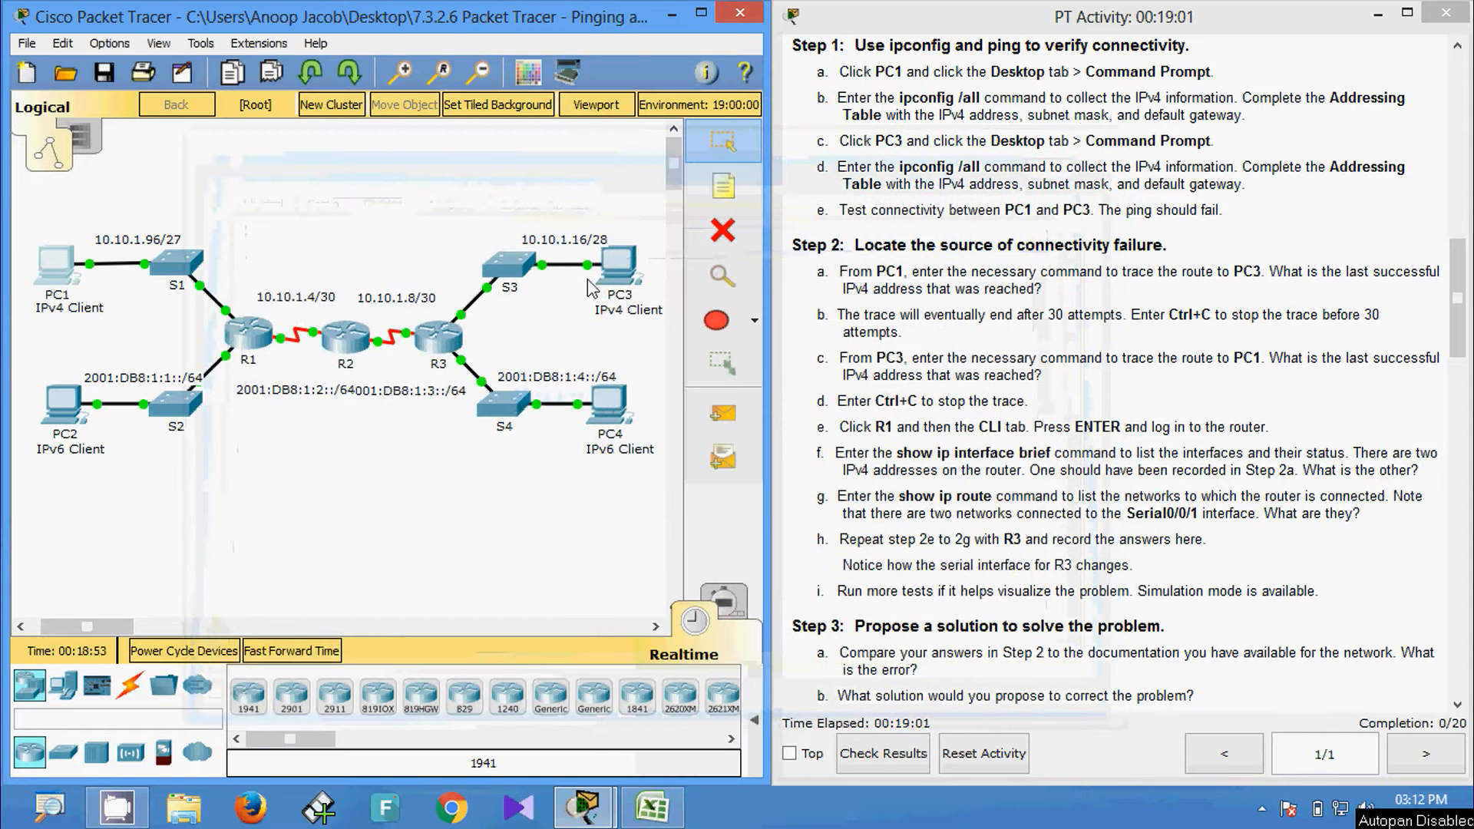
# Trace the route from PC3's Command Prompt to PC1 at 10.10.1.98 with tracert.
pyautogui.click(625, 271)
pyautogui.click(892, 326)
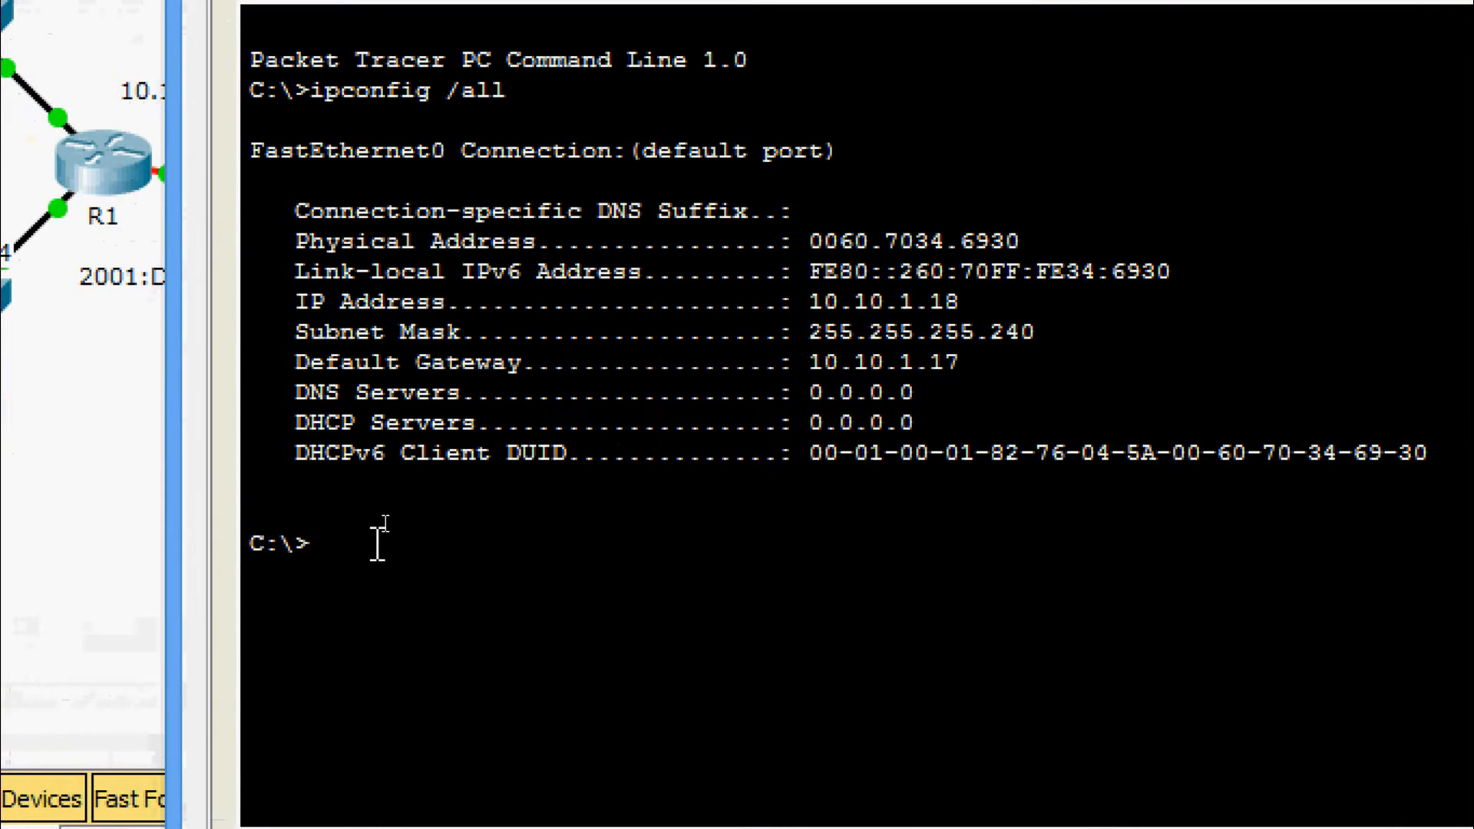
pyautogui.write('tracert')
pyautogui.rightClick(444, 541)
pyautogui.click(486, 620)
pyautogui.press('Return')
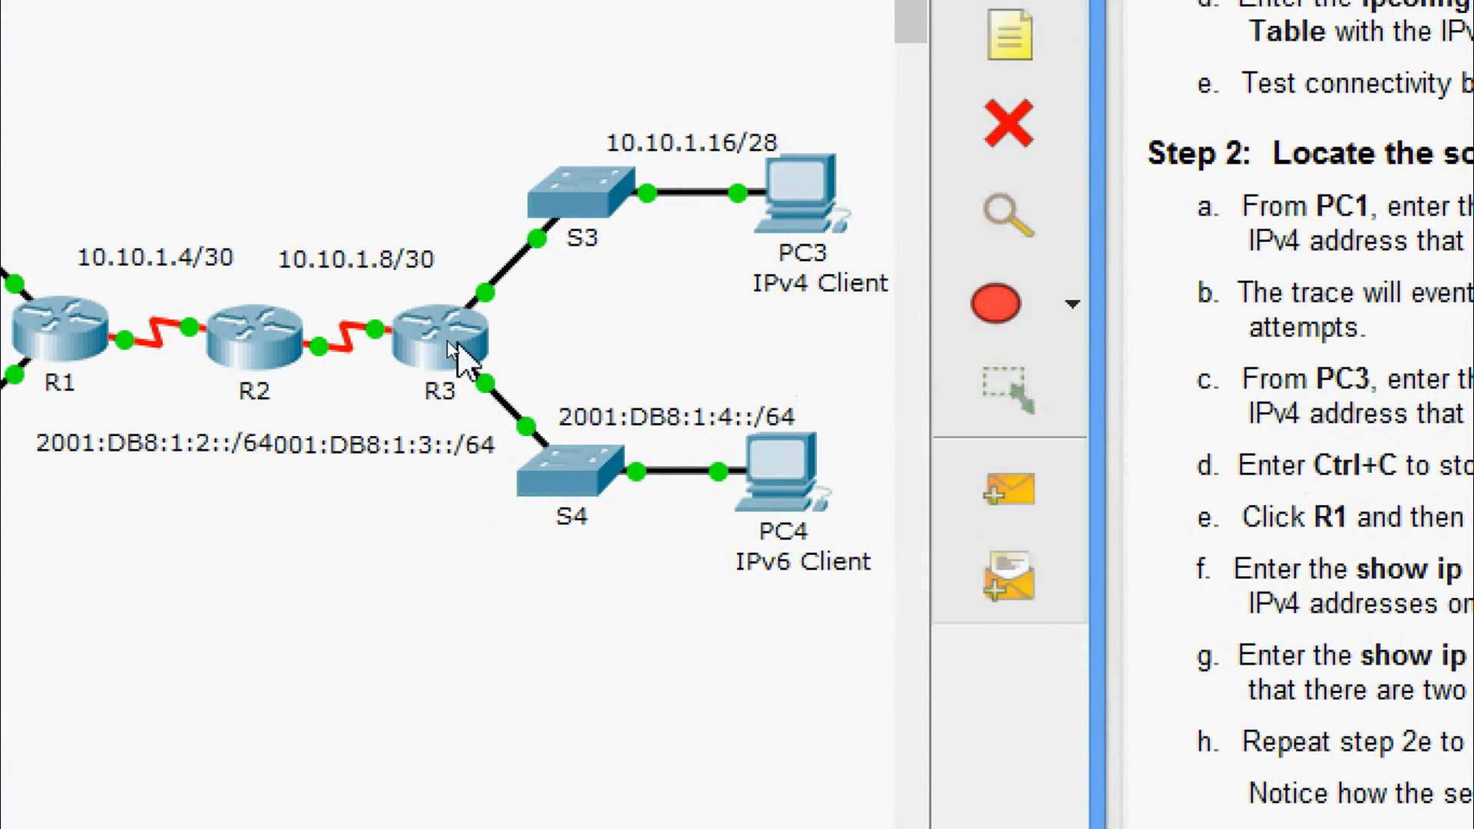
# Check the port labels on the R1–S1 and R3–S3 links in the topology.
pyautogui.moveTo(452, 342)
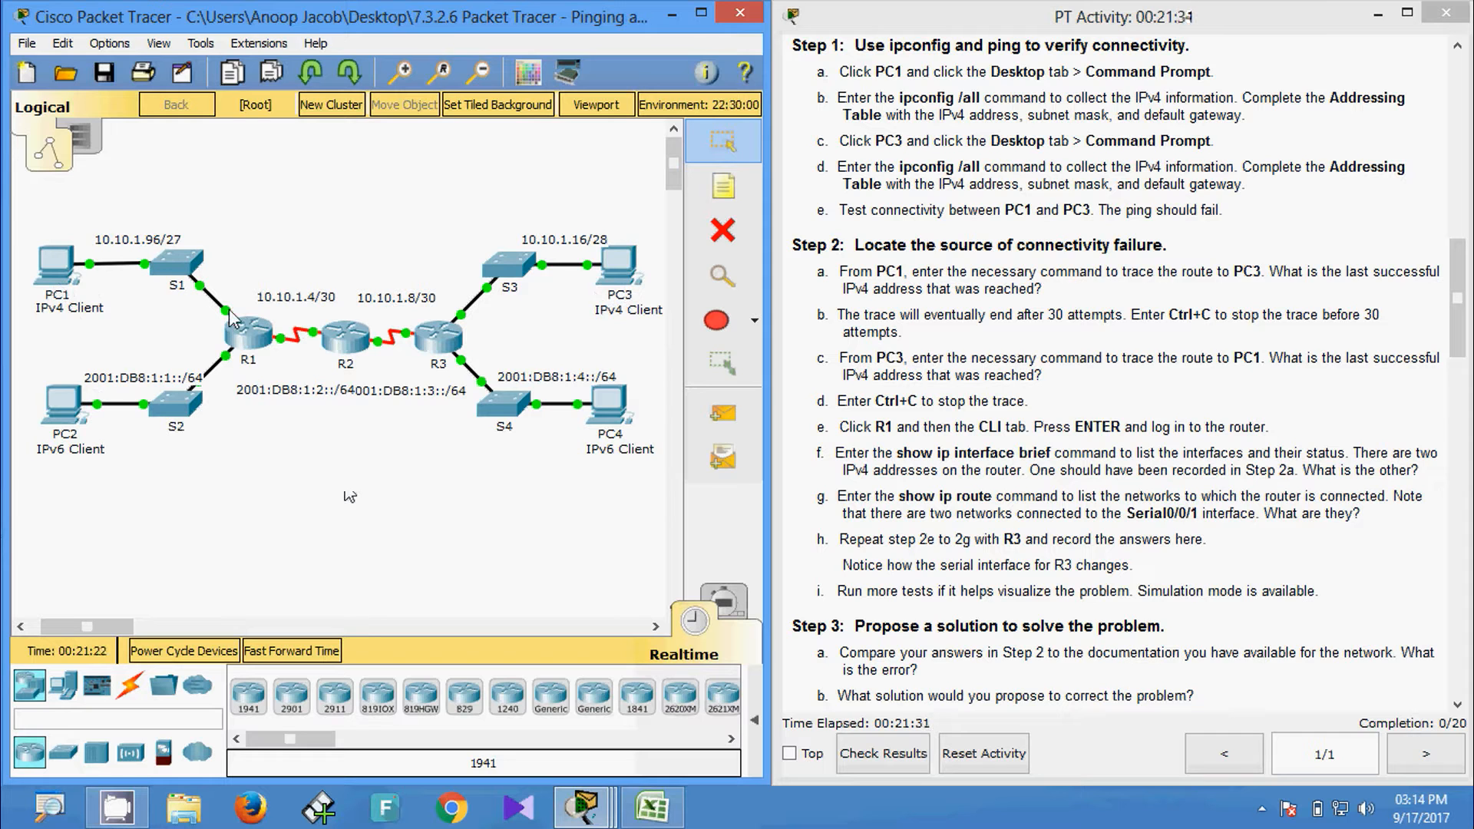
pyautogui.moveTo(229, 309)
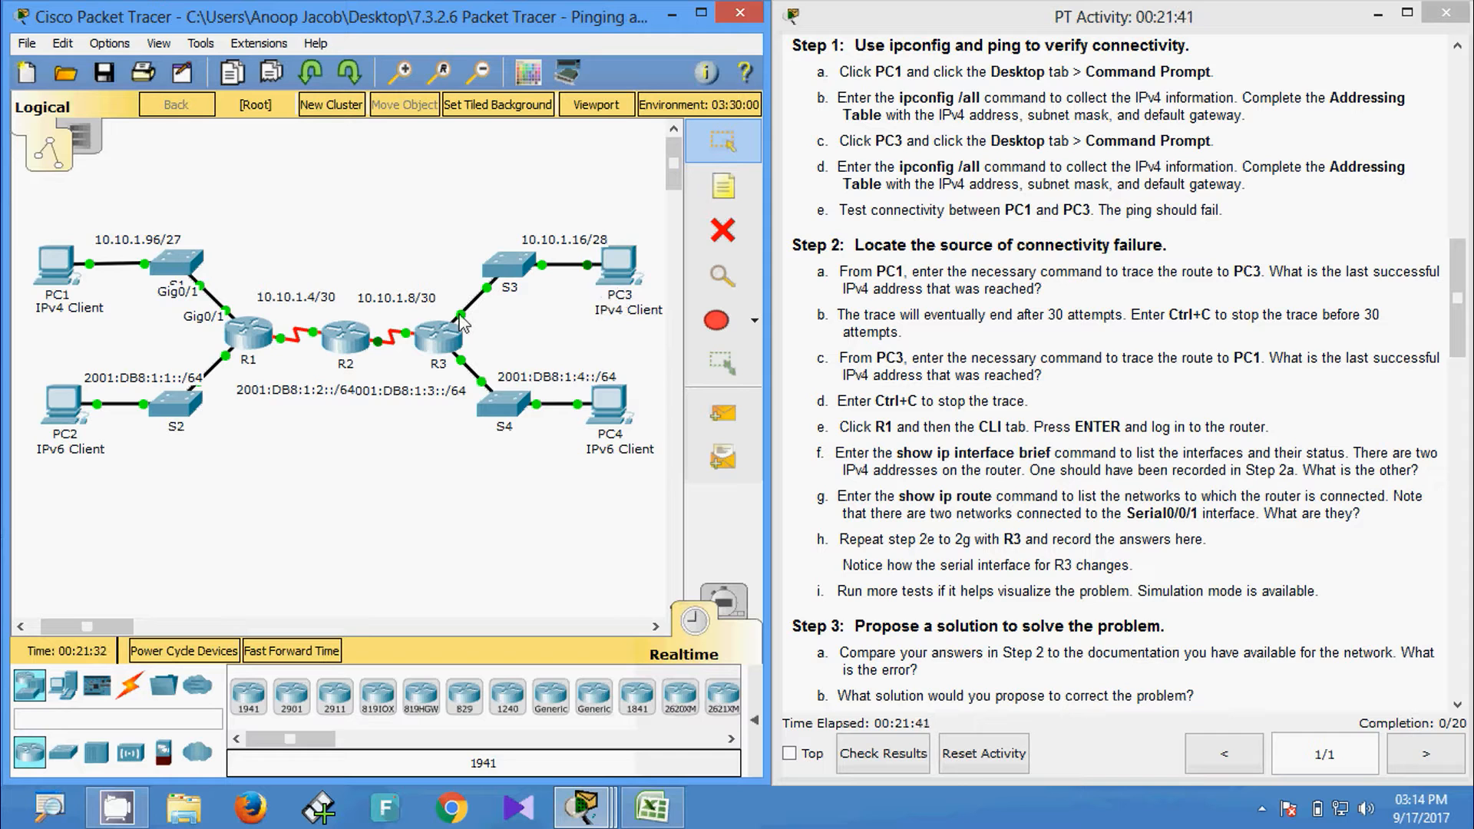
pyautogui.moveTo(459, 314)
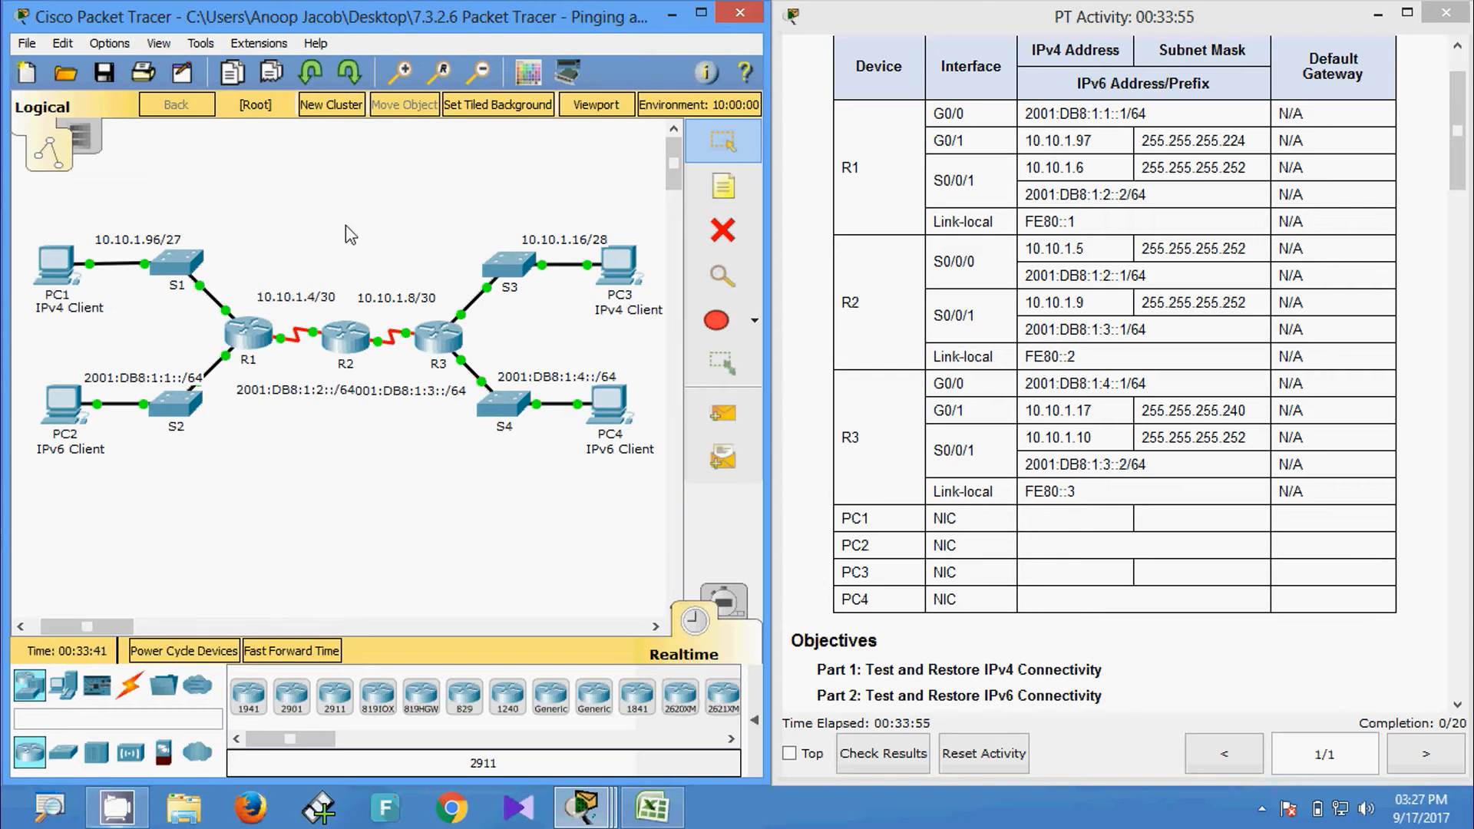
# Open router R1's command line and enter privileged EXEC mode with enable.
pyautogui.click(250, 333)
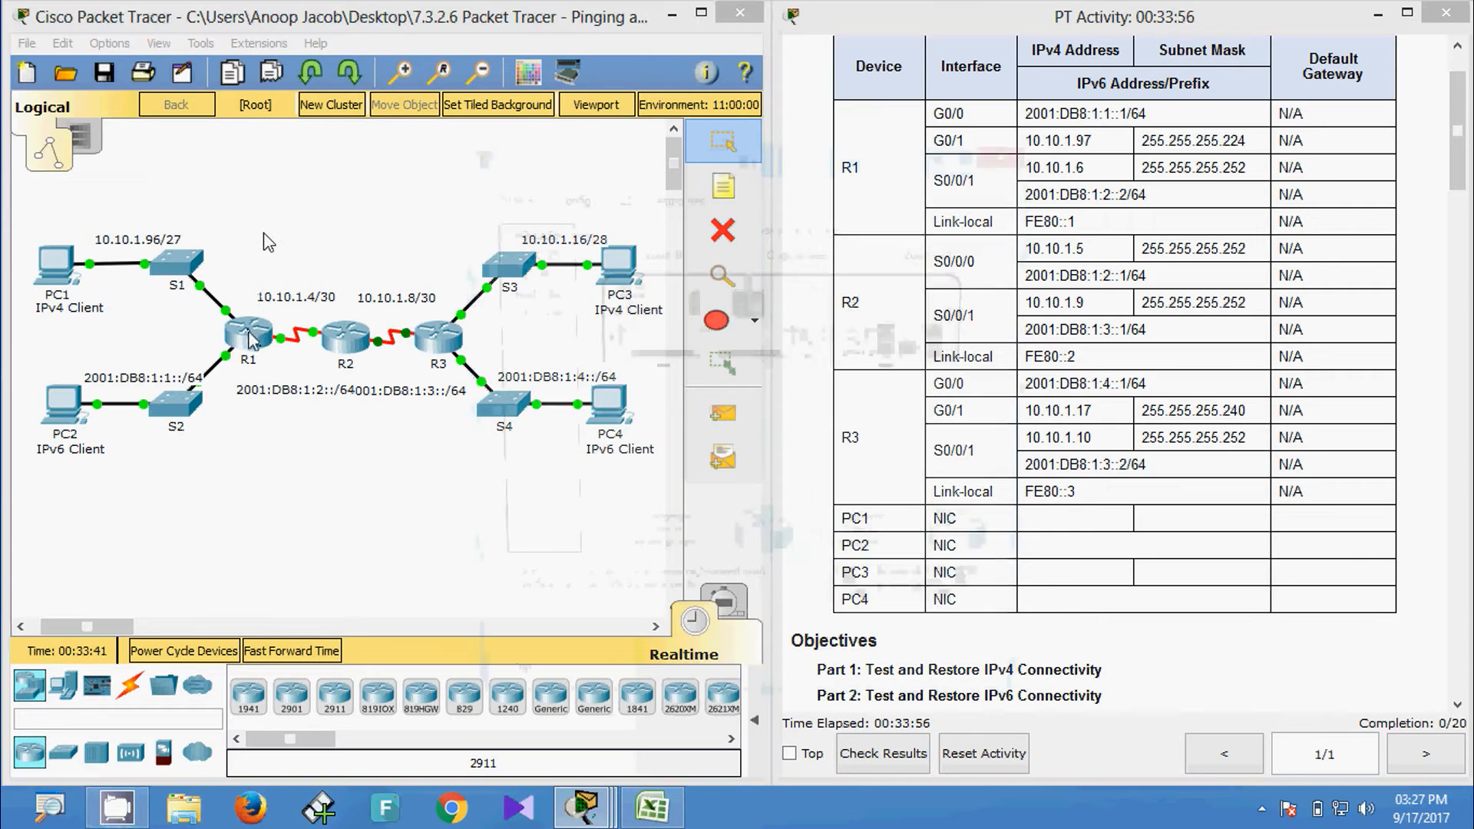
pyautogui.click(618, 199)
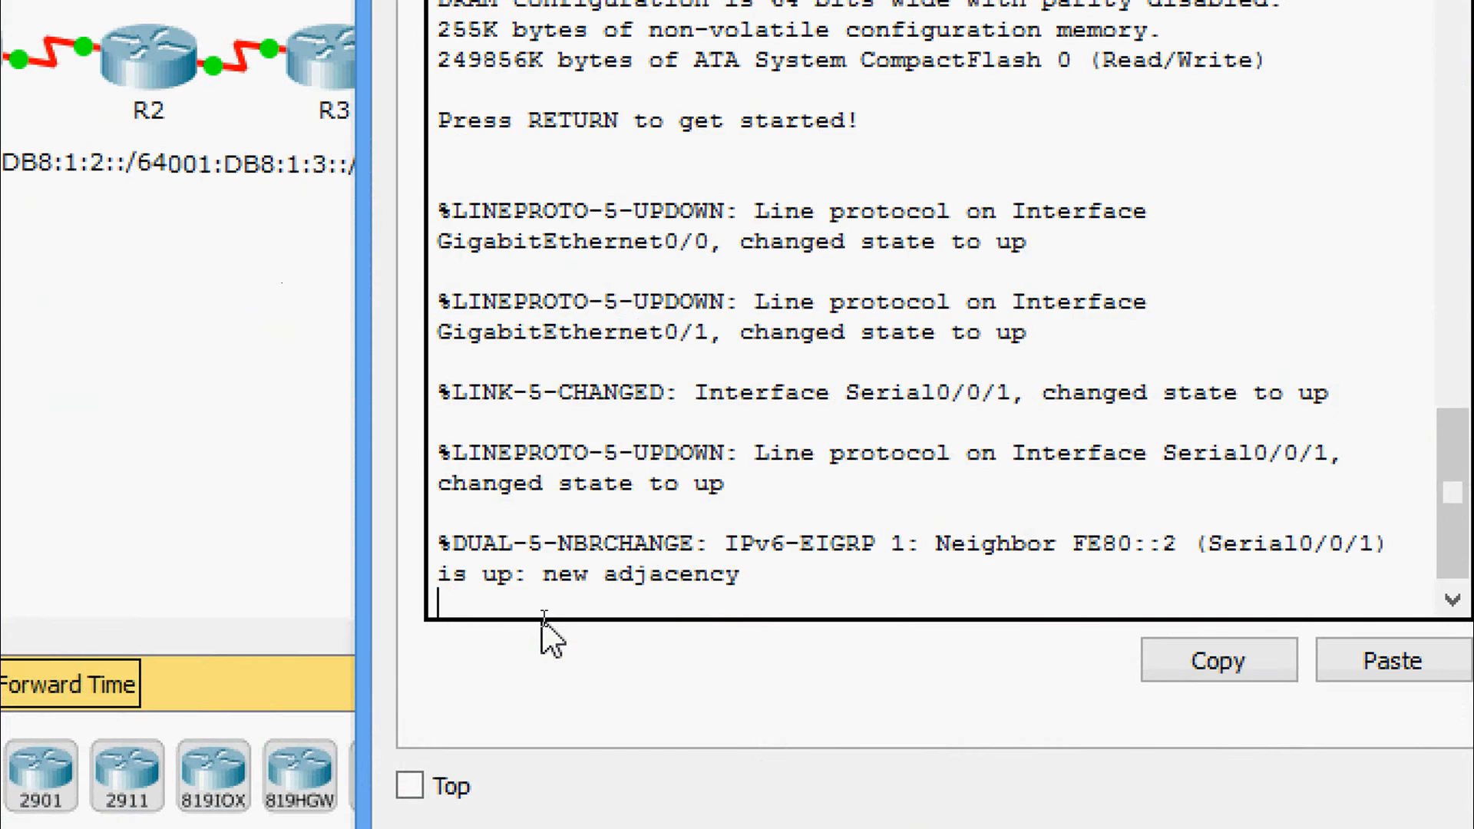
pyautogui.press('Return')
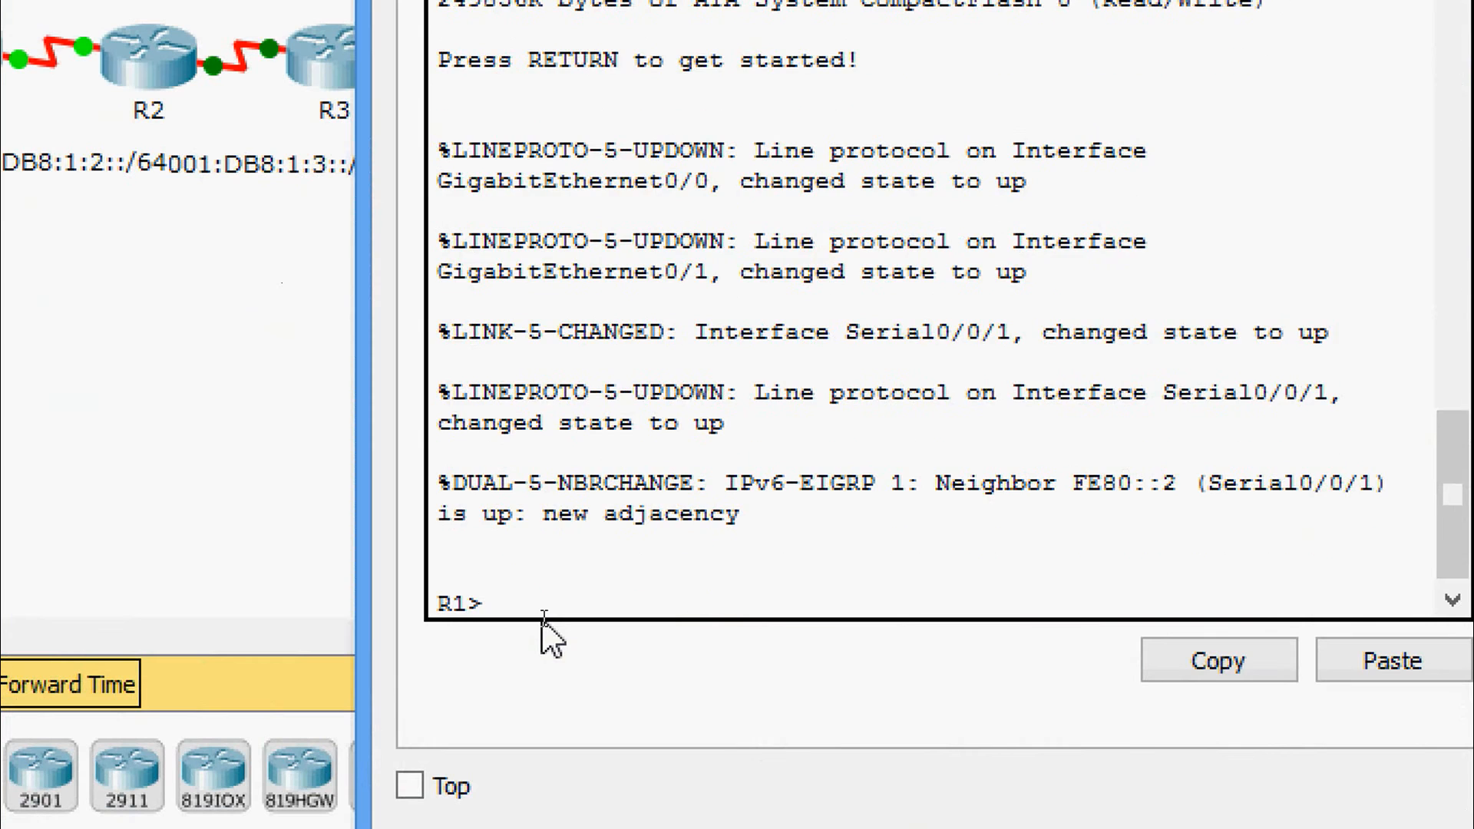
pyautogui.write('ena')
pyautogui.press('Tab')
pyautogui.press('Return')
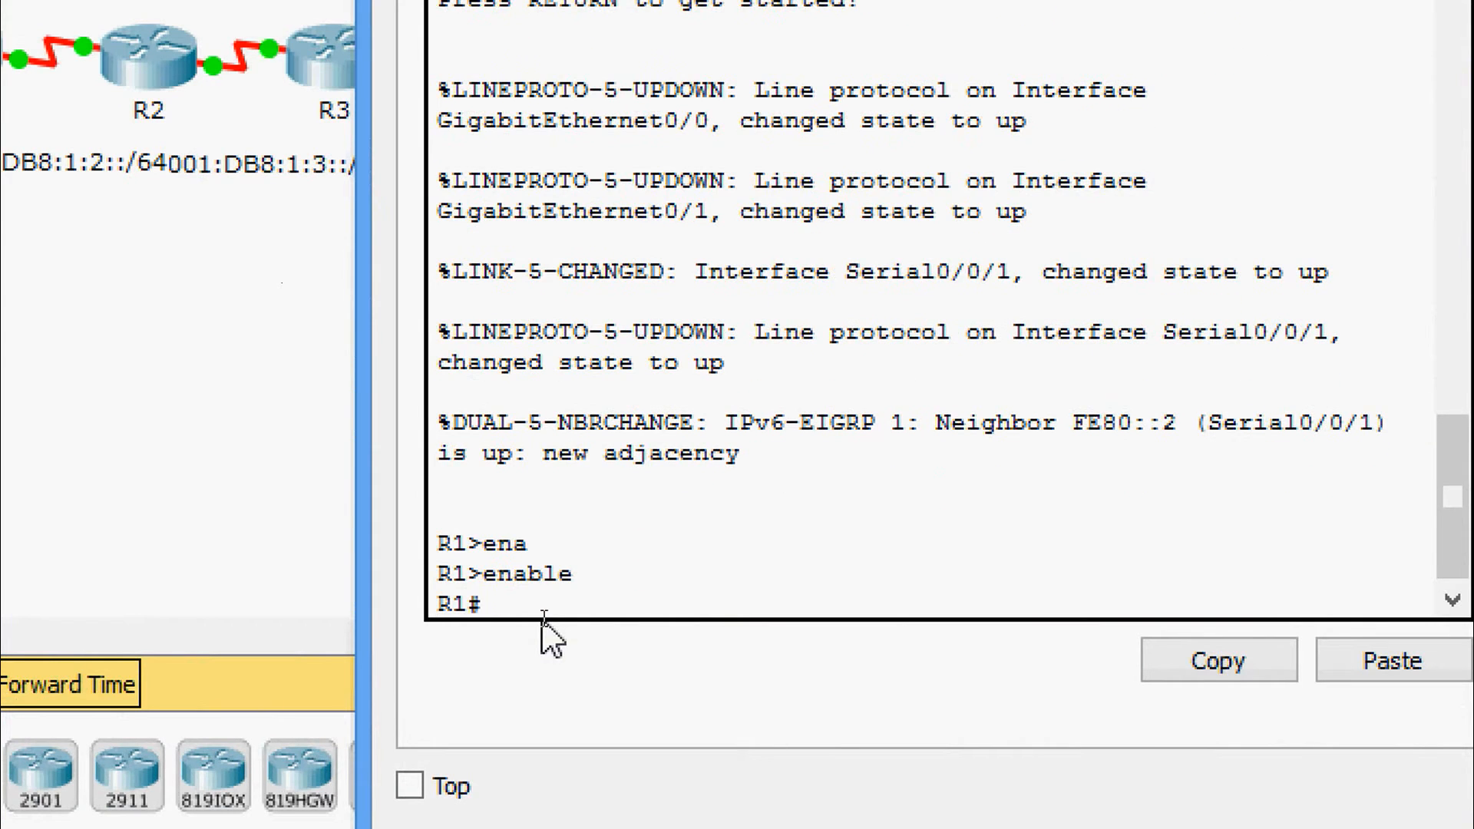
# List R1's interfaces with show ip interface brief and highlight the addresses of GigabitEthernet0/1 and Serial0/0/1.
pyautogui.write('sh')
pyautogui.press('Tab')
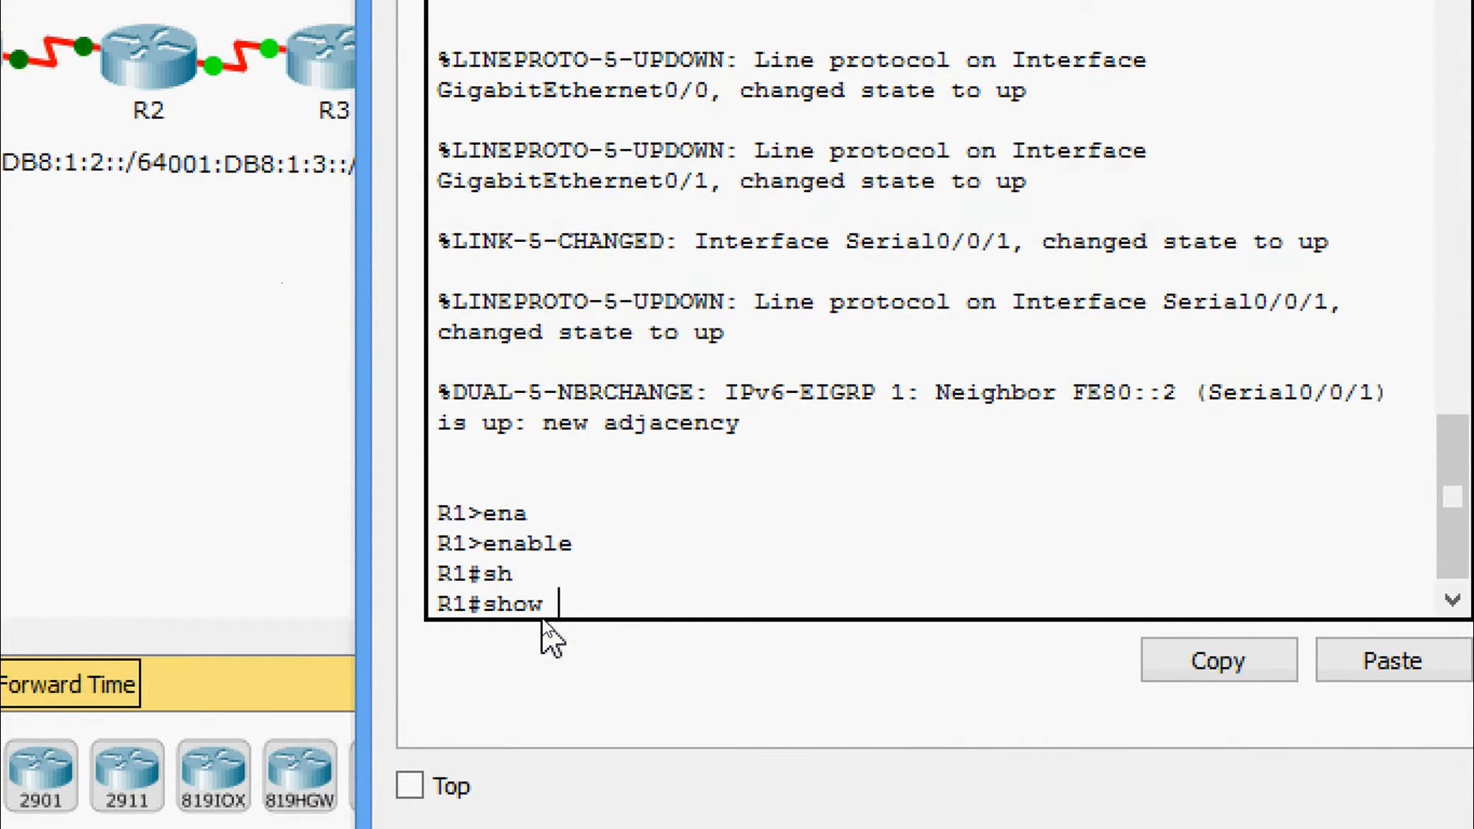
pyautogui.write('ip inter')
pyautogui.press('Tab')
pyautogui.write('b')
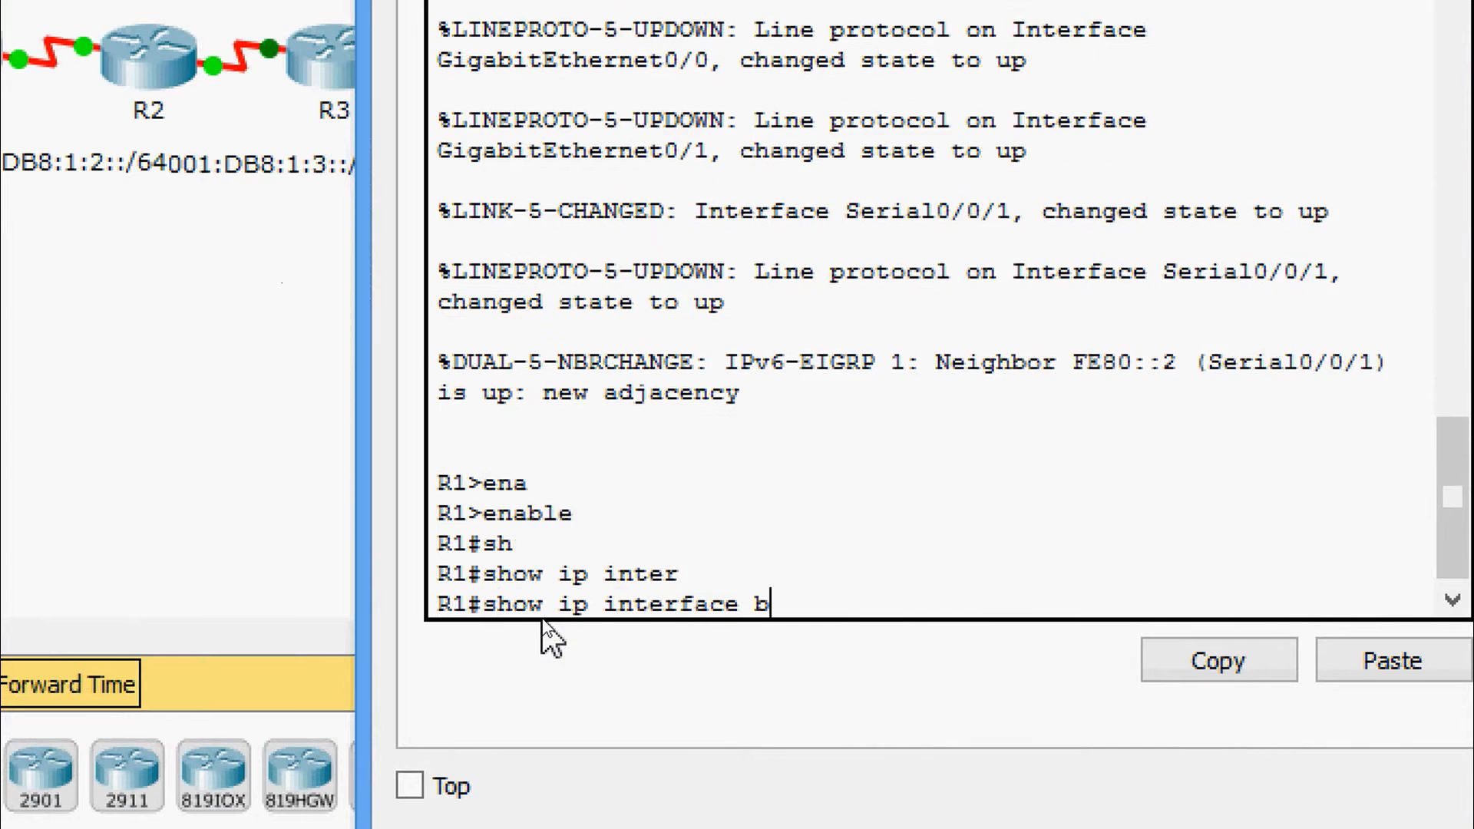
pyautogui.press('Tab')
pyautogui.press('Return')
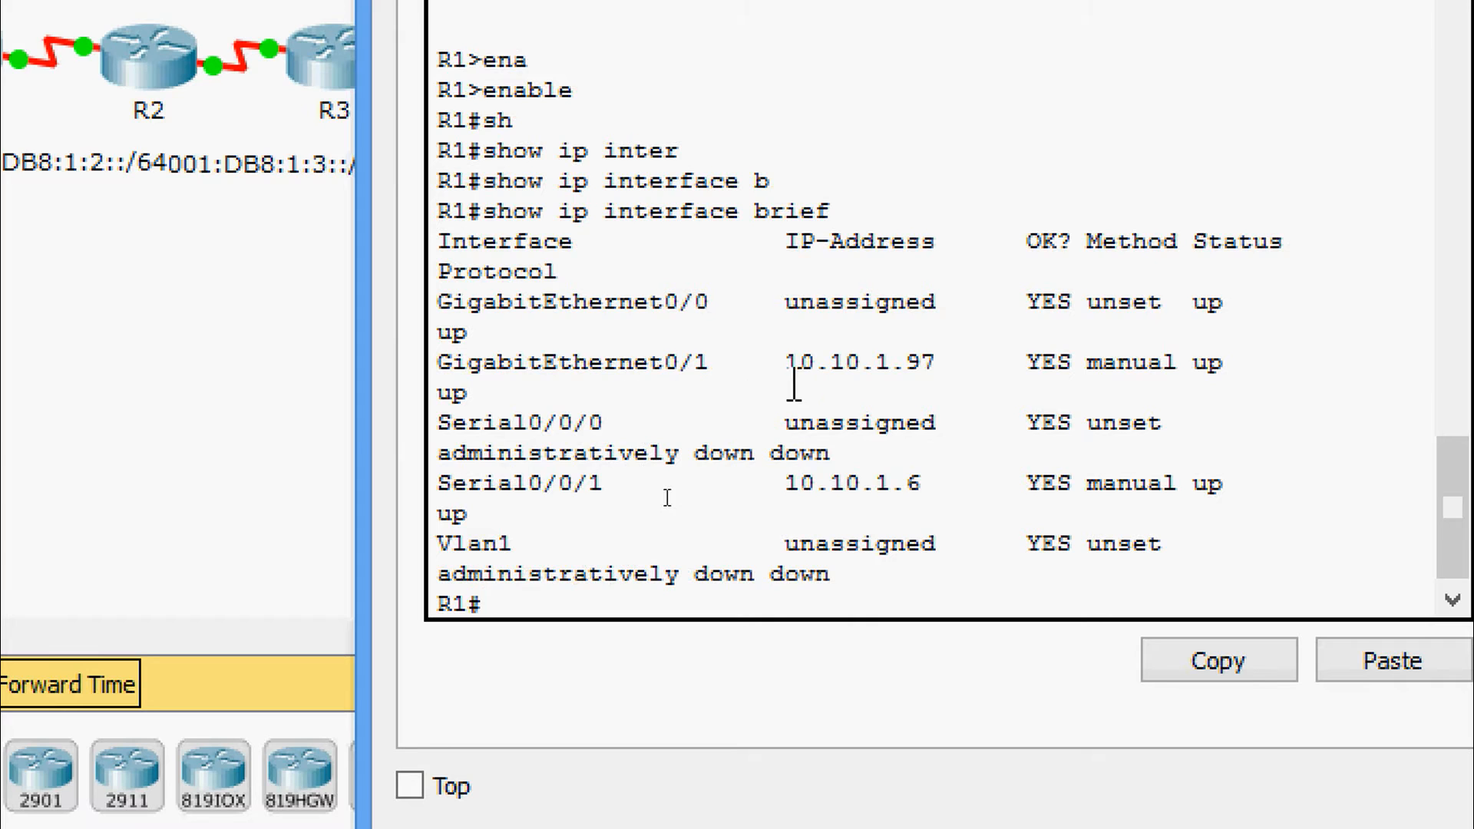
pyautogui.moveTo(775, 361); pyautogui.dragTo(942, 362)
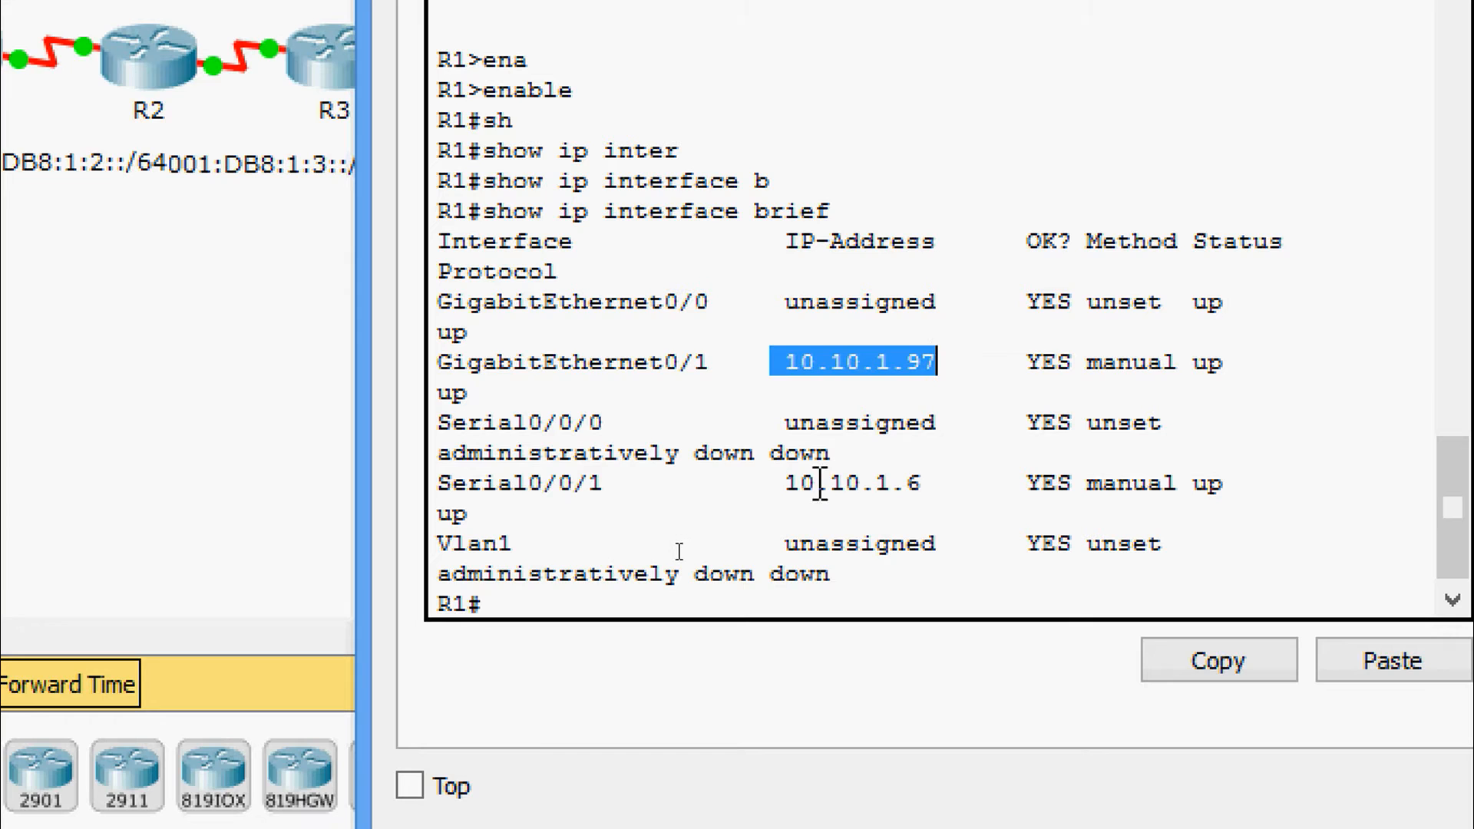
pyautogui.moveTo(790, 492); pyautogui.dragTo(920, 491)
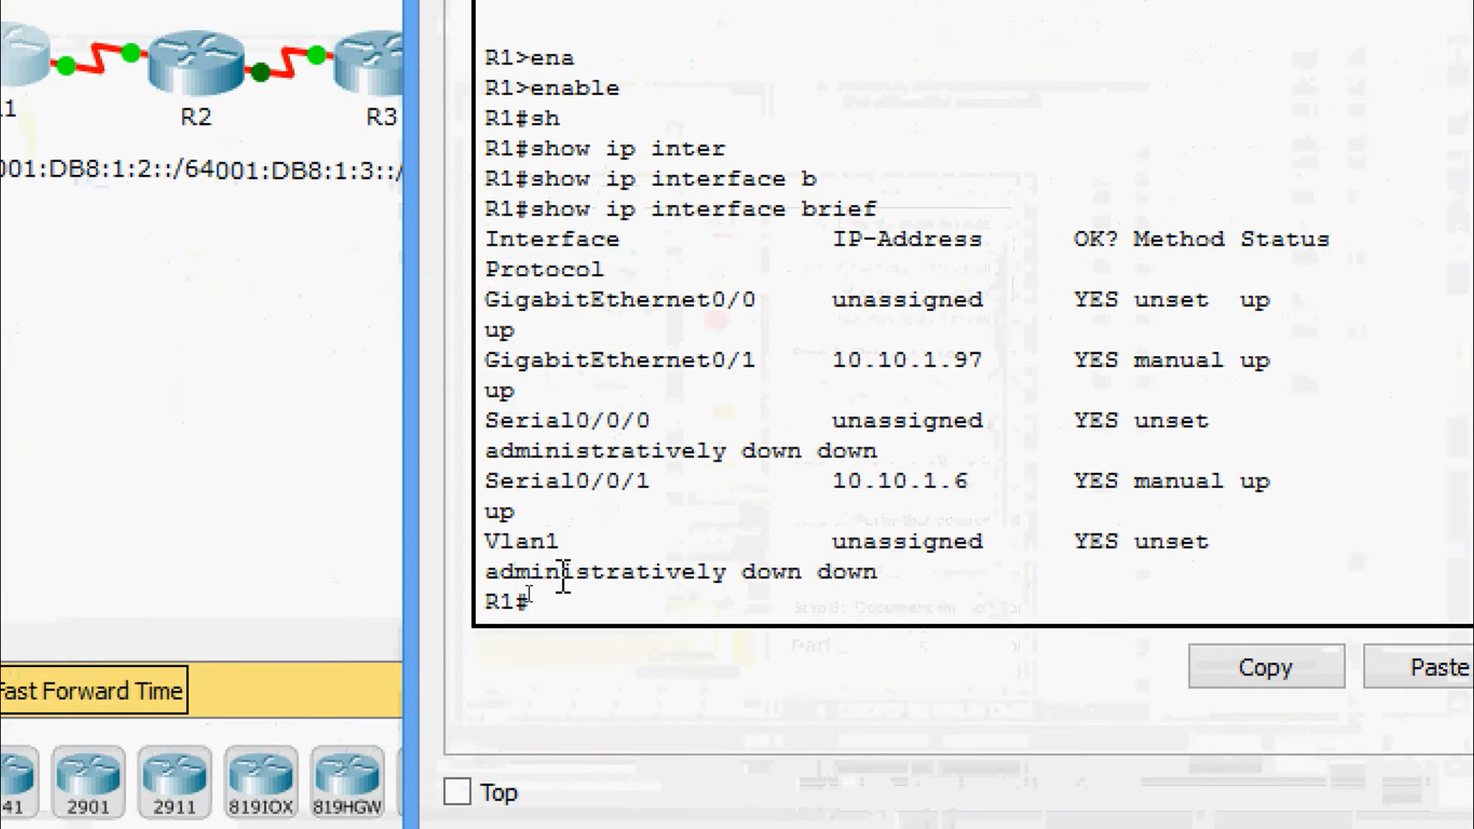
# Display R1's routing table with show ip route and highlight the networks connected to Serial0/0/1.
pyautogui.write('h')
pyautogui.press('Tab')
pyautogui.write('ip rou')
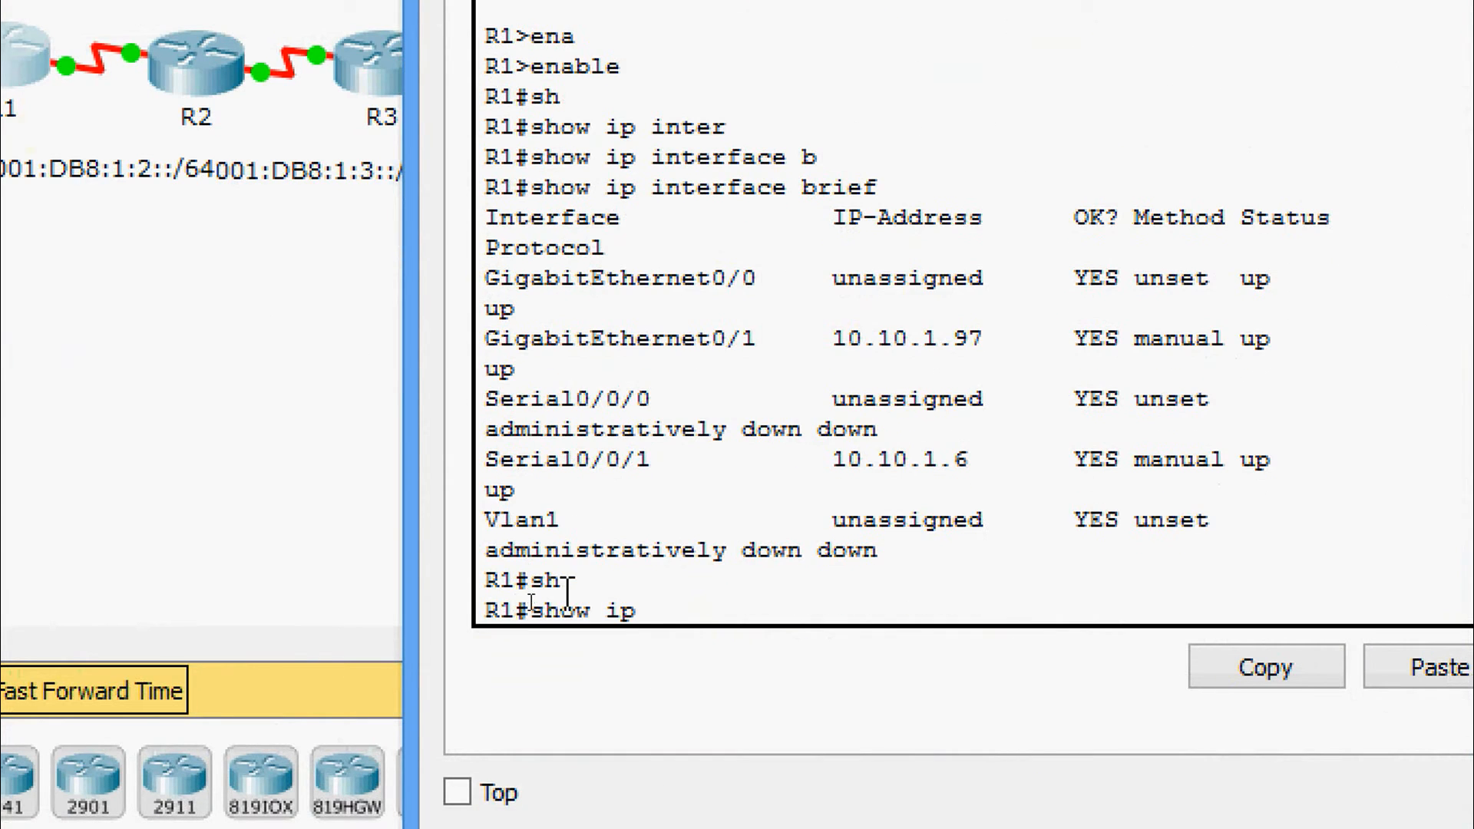
pyautogui.press('Tab')
pyautogui.press('Return')
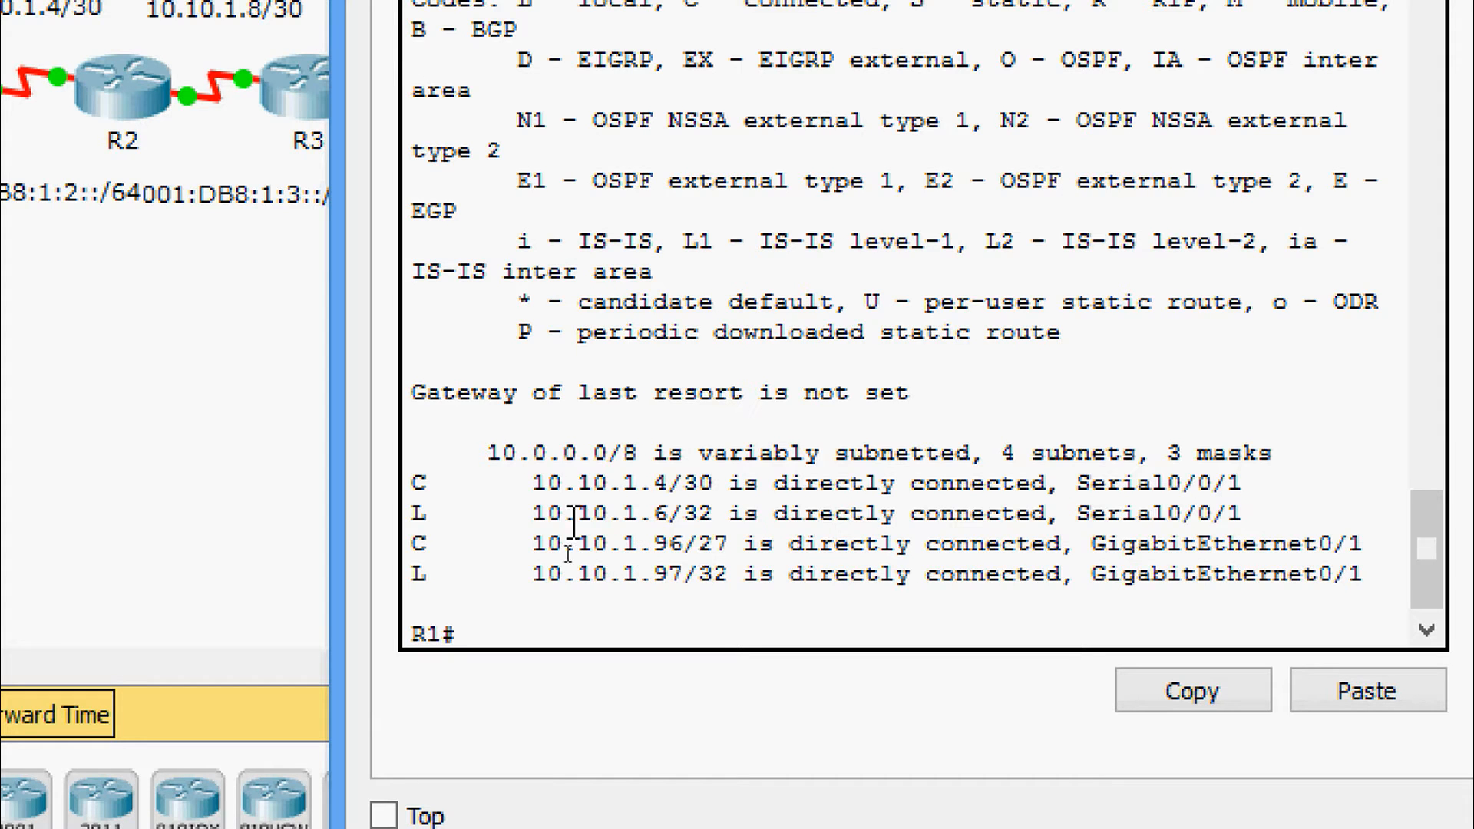
pyautogui.moveTo(519, 484); pyautogui.dragTo(535, 484)
pyautogui.moveTo(554, 536); pyautogui.dragTo(649, 554)
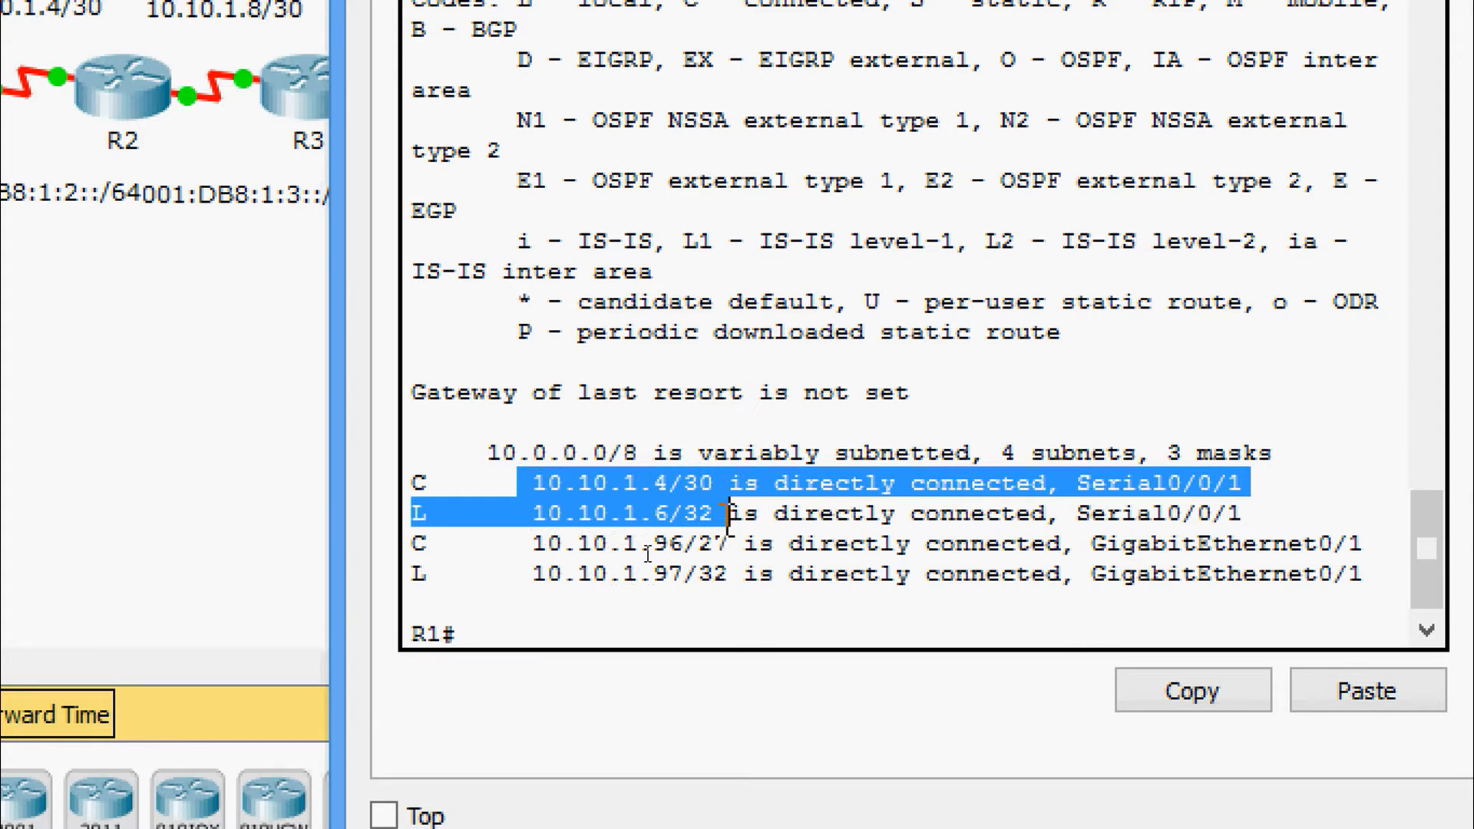
pyautogui.moveTo(649, 553); pyautogui.dragTo(662, 553)
pyautogui.moveTo(753, 516); pyautogui.dragTo(761, 517)
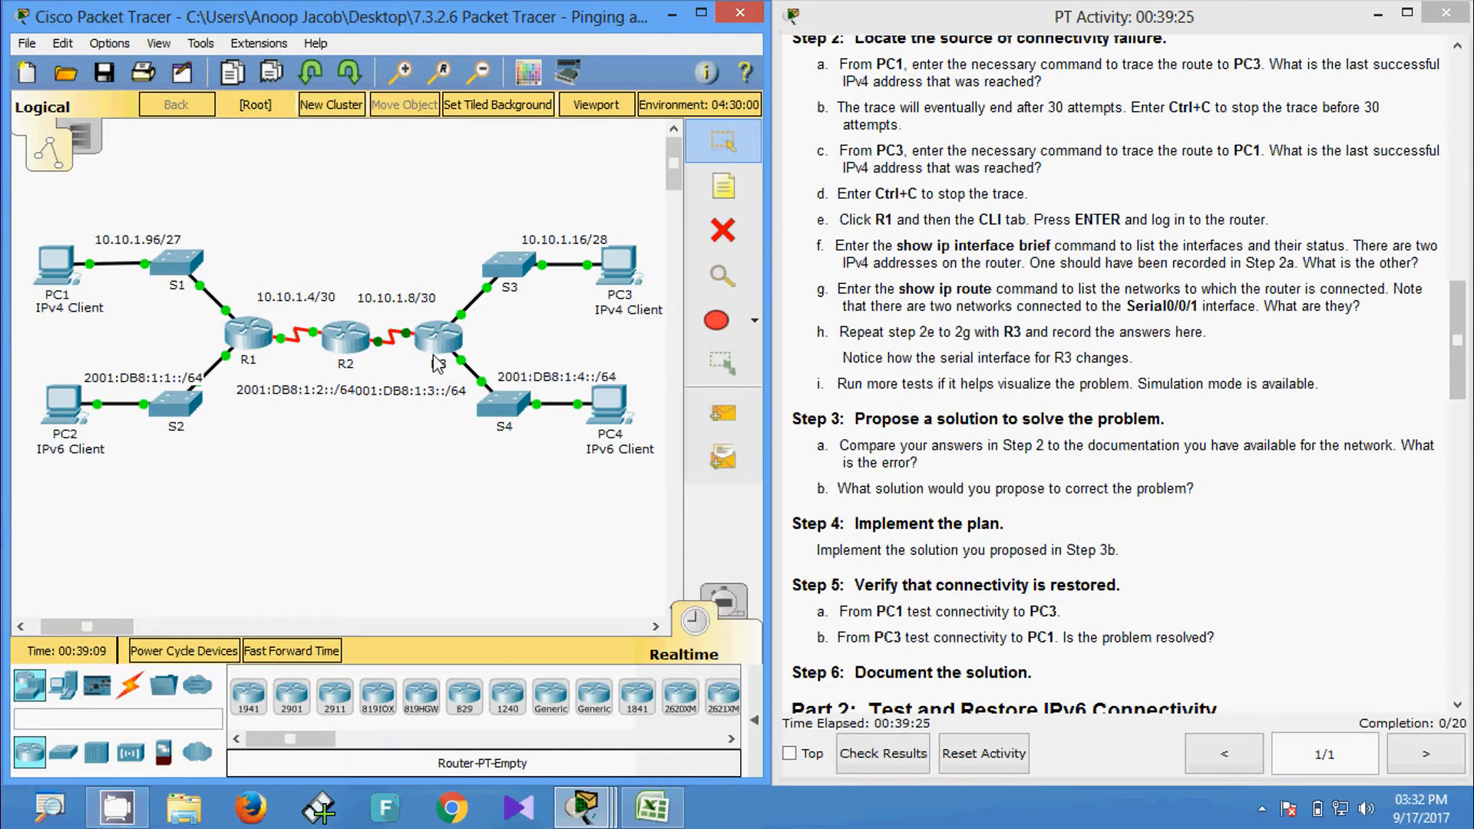
# Open router R3's command line and enter privileged EXEC mode with enable.
pyautogui.click(437, 361)
pyautogui.click(616, 198)
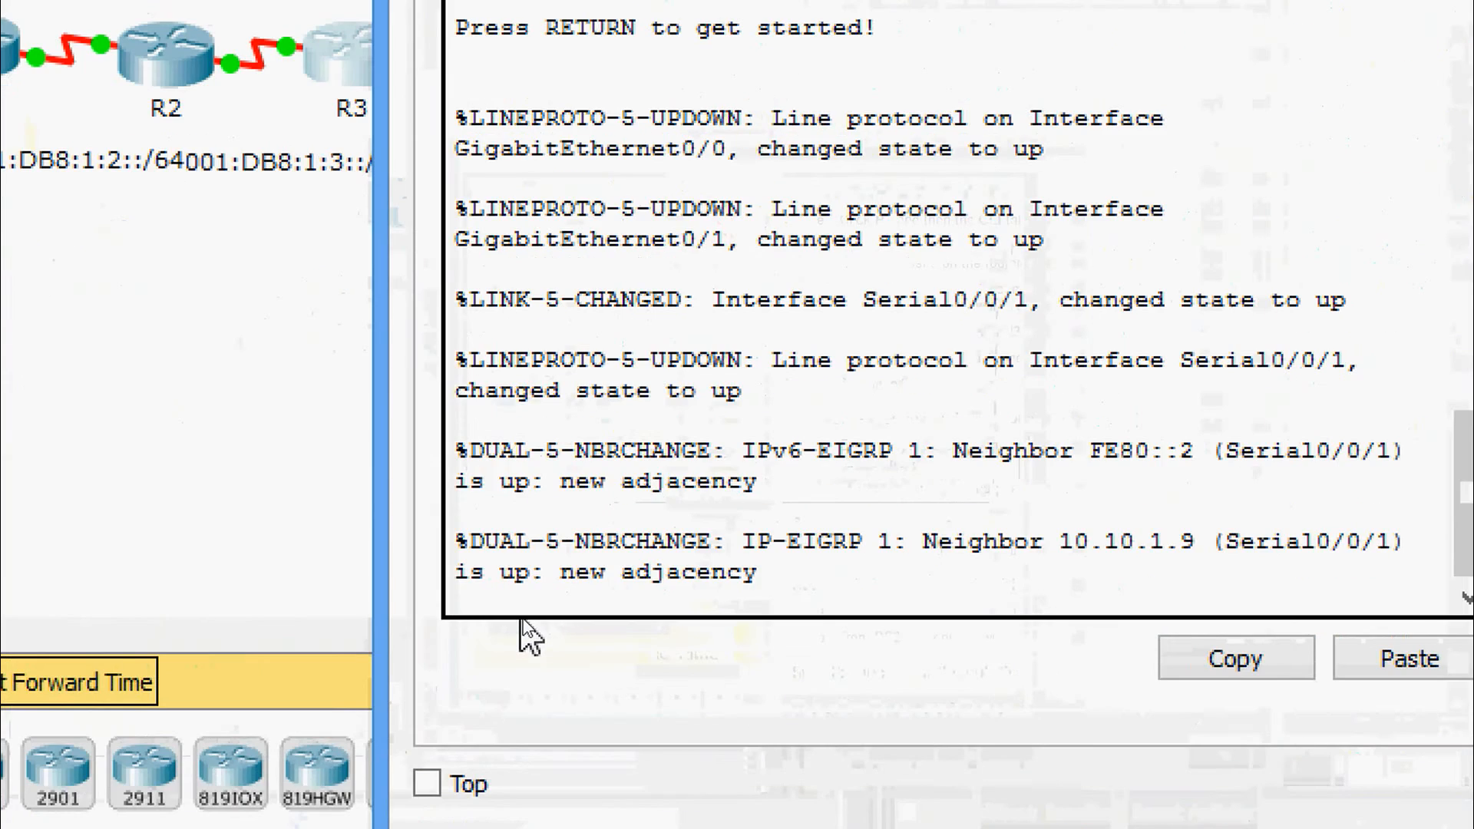
pyautogui.press('Return')
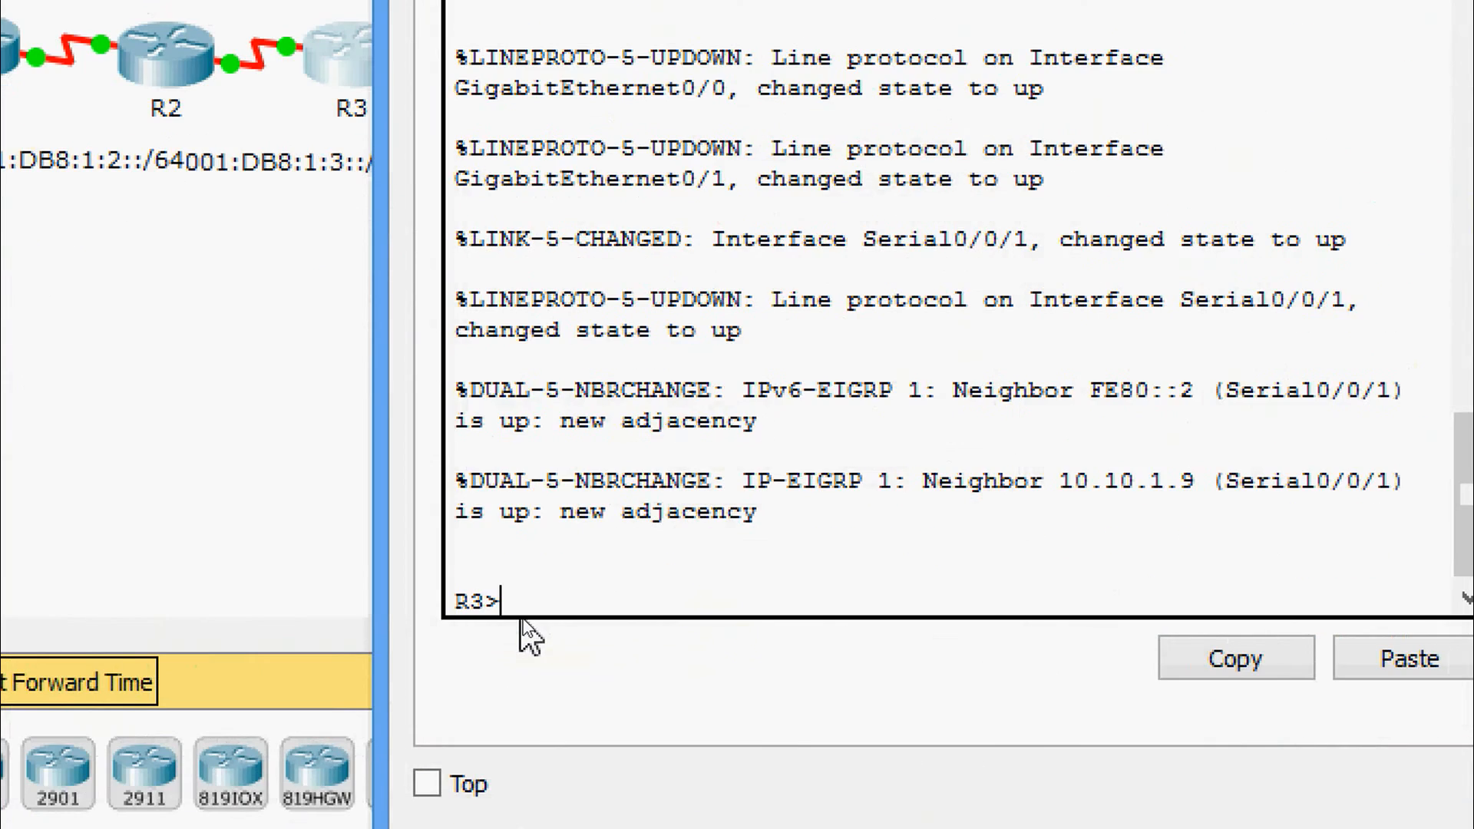
pyautogui.write('ena')
pyautogui.press('Tab')
pyautogui.press('Return')
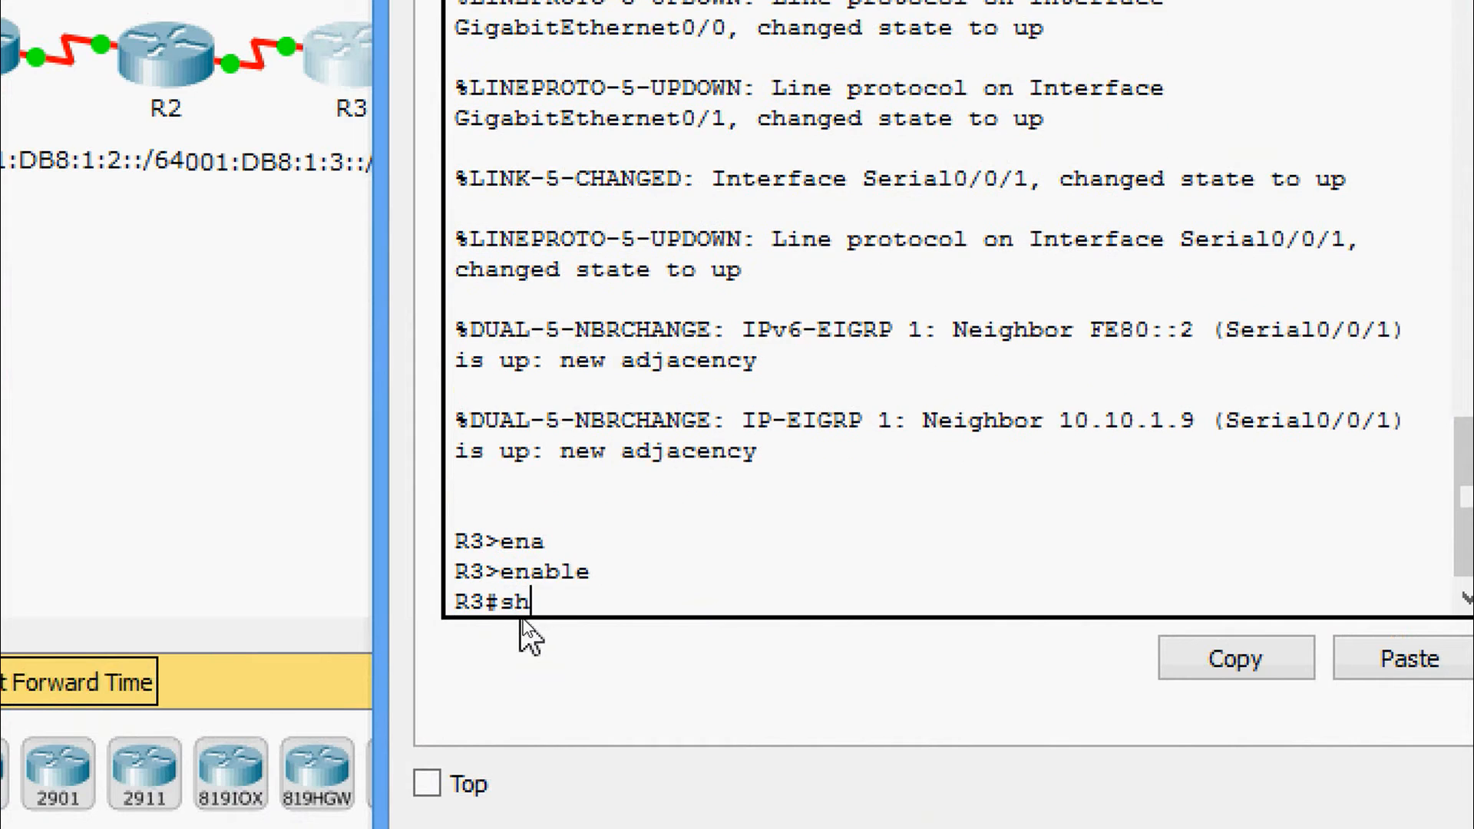
# List R3's interfaces with show ip interface brief and highlight the addresses of GigabitEthernet0/1 and Serial0/0/1.
pyautogui.write('sh')
pyautogui.press('Tab')
pyautogui.write('ip inter')
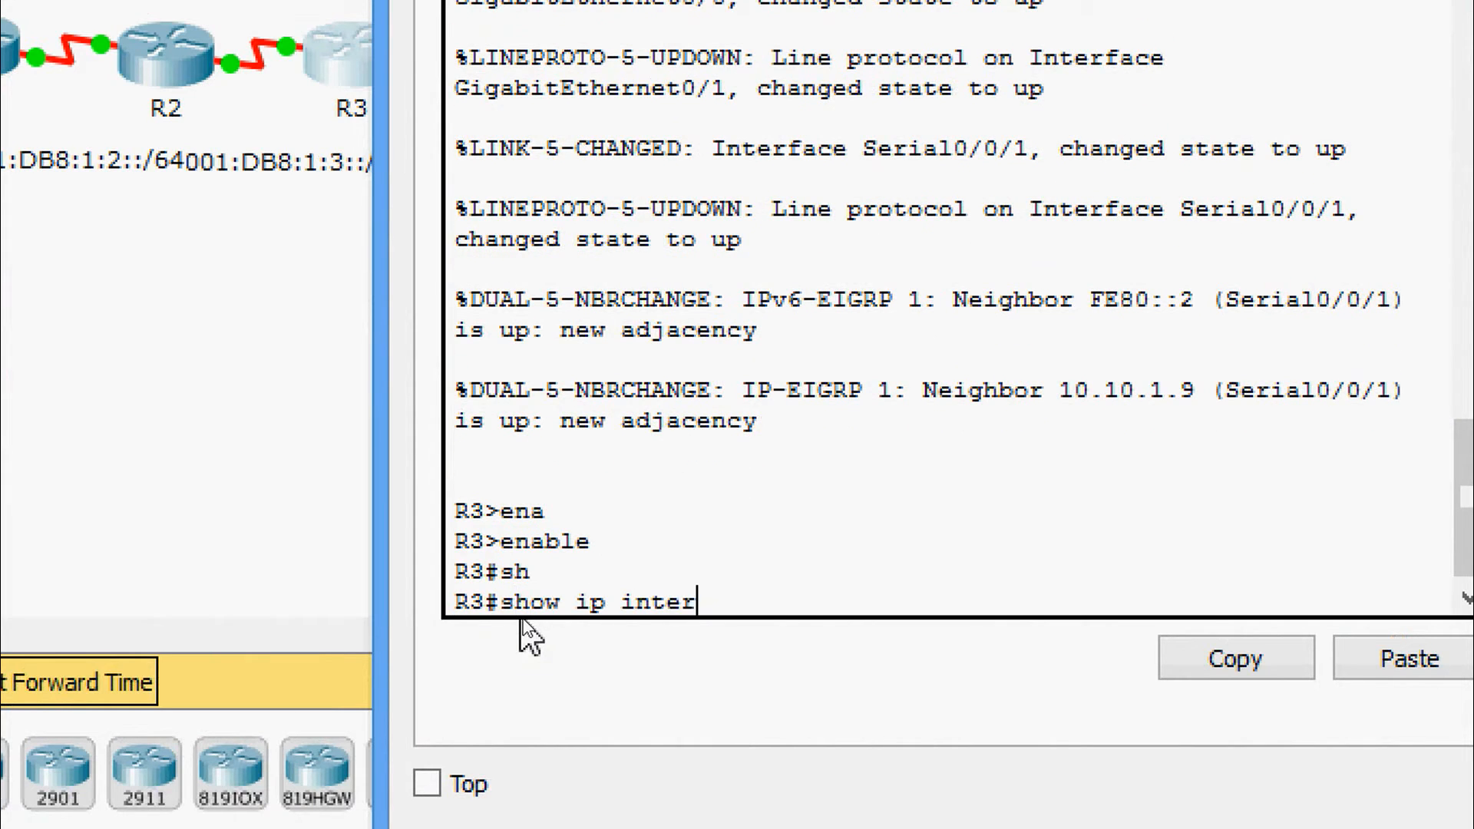
pyautogui.press('Tab')
pyautogui.write('b')
pyautogui.press('Tab')
pyautogui.press('Return')
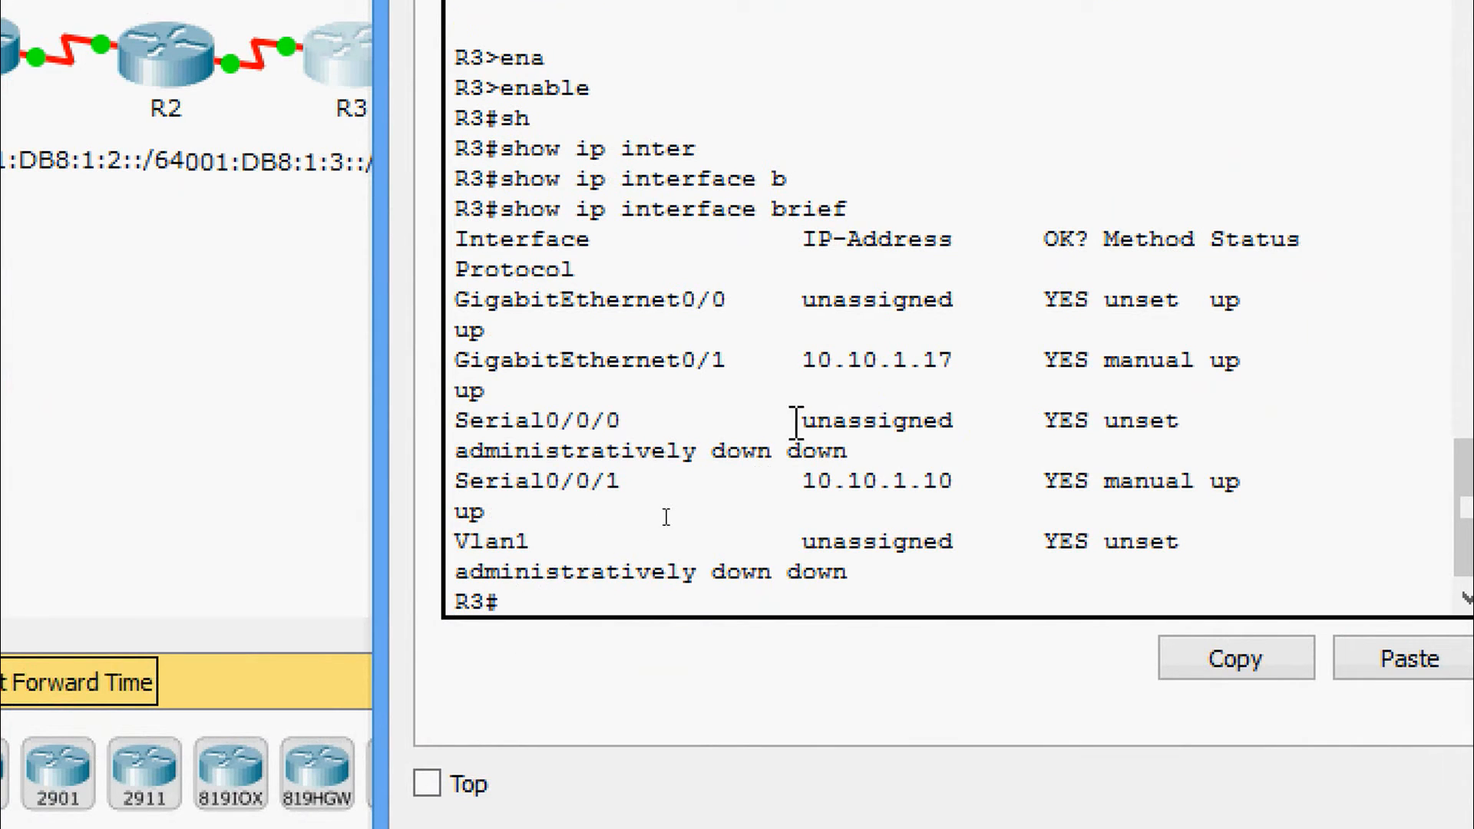
pyautogui.moveTo(805, 373); pyautogui.dragTo(954, 370)
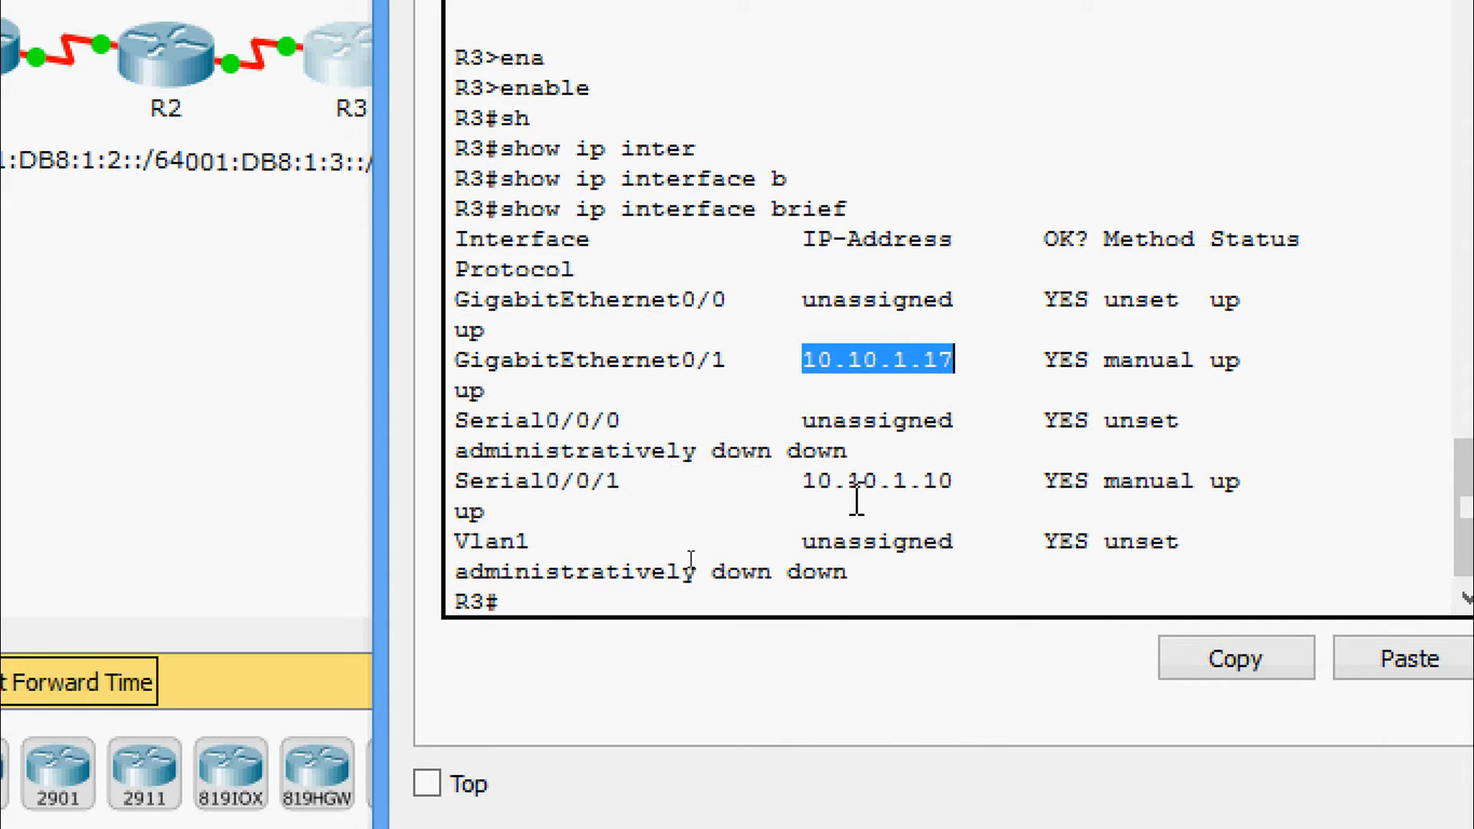
pyautogui.moveTo(804, 492)
pyautogui.mouseDown()
pyautogui.moveTo(930, 497)
pyautogui.moveTo(812, 497)
pyautogui.mouseUp()
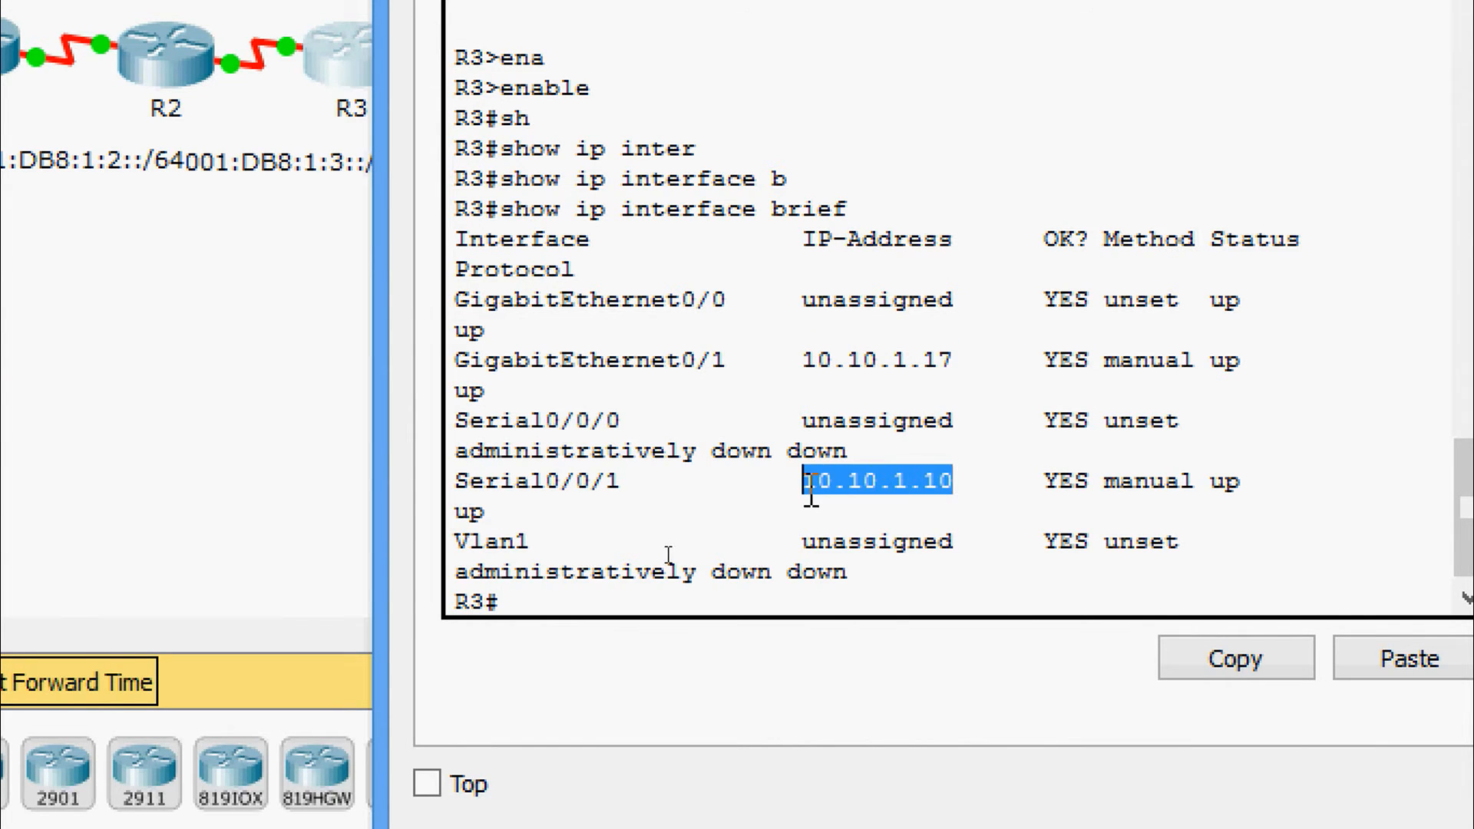
pyautogui.click(797, 491)
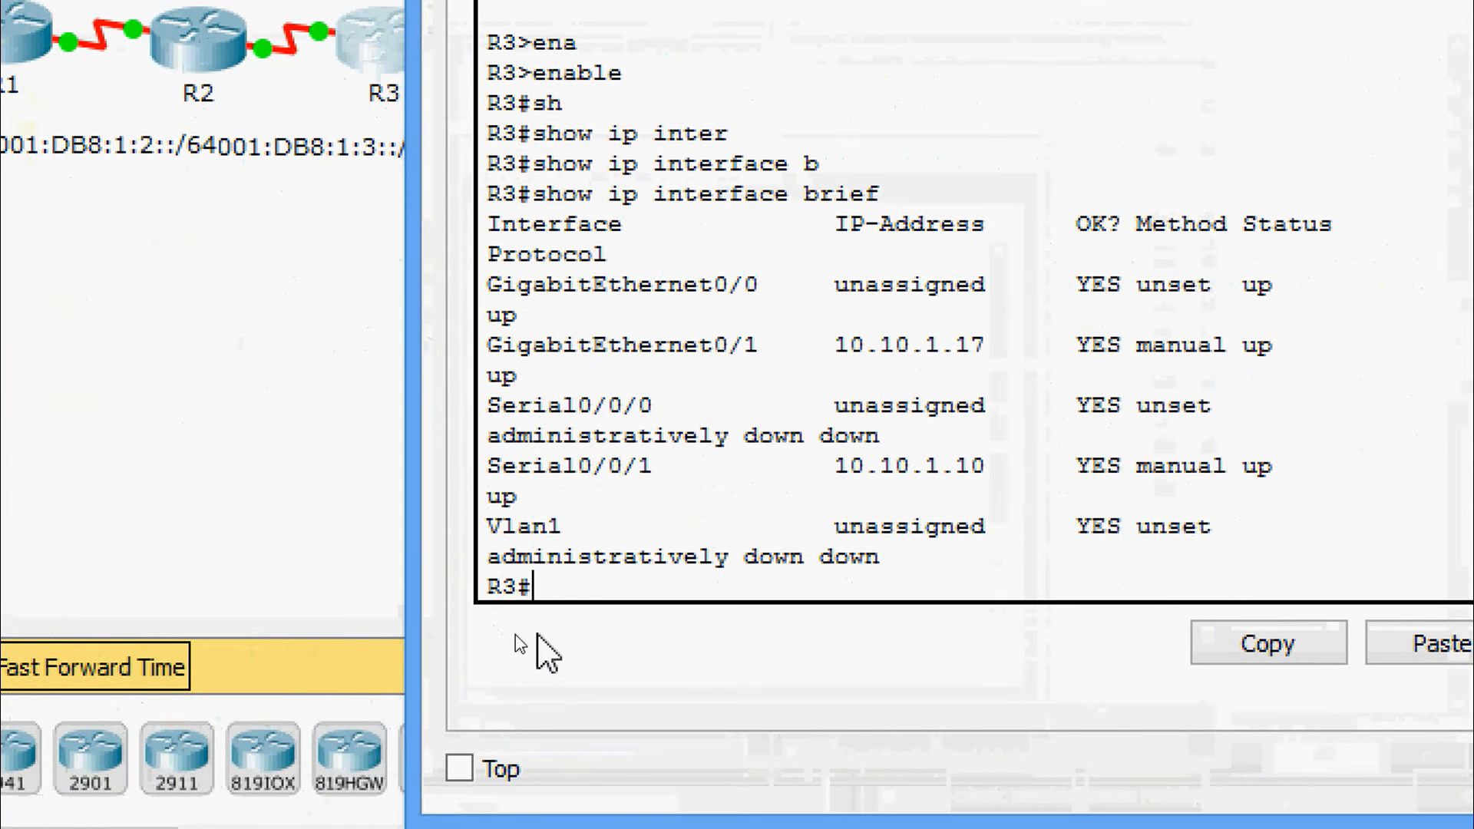
# Display R3's routing table with show ip route and highlight the Serial0/0/1 entries.
pyautogui.write('sh')
pyautogui.press('Tab')
pyautogui.write('ip rou')
pyautogui.press('Tab')
pyautogui.press('Return')
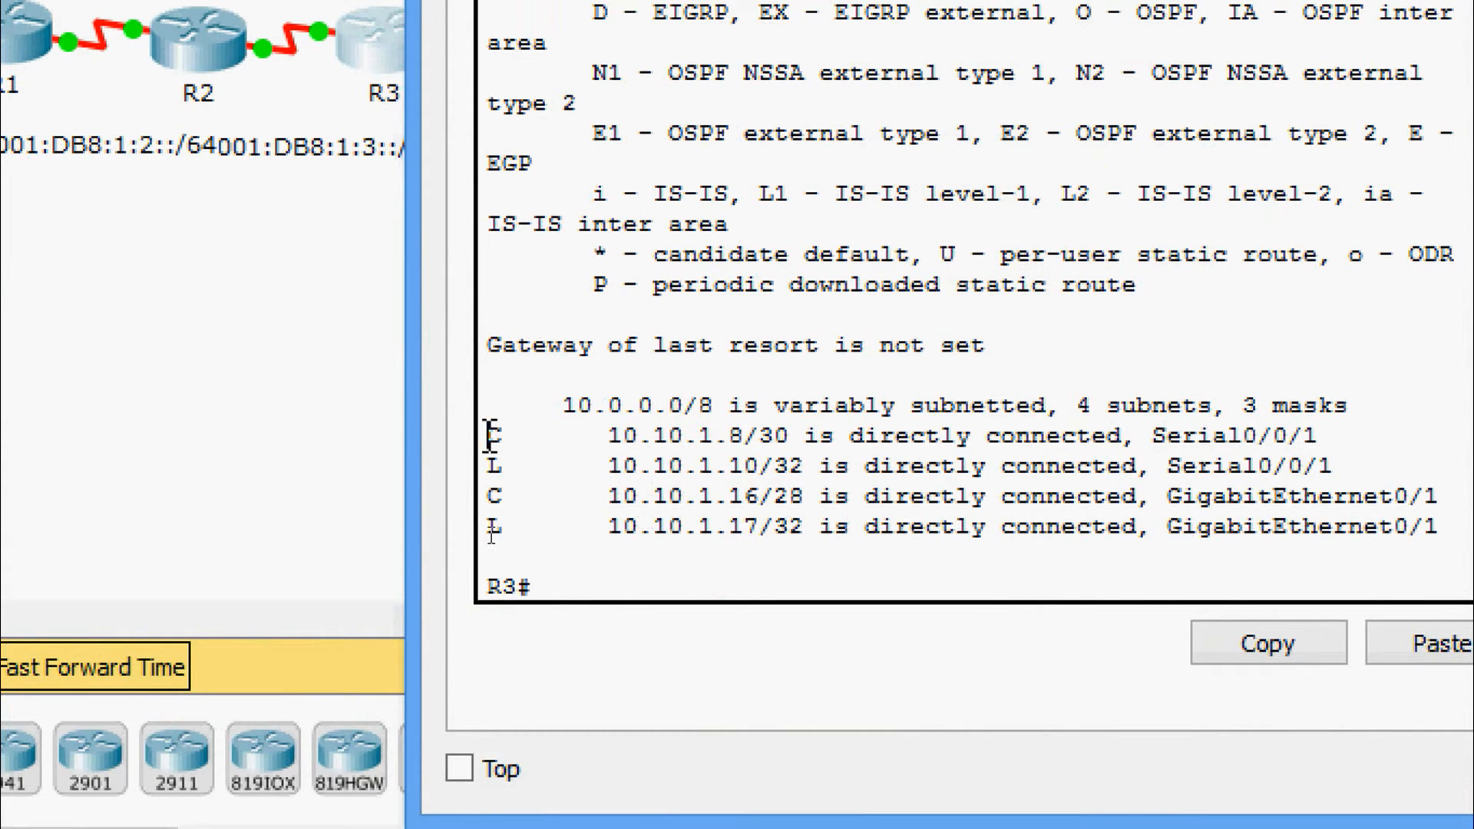
pyautogui.moveTo(490, 435); pyautogui.dragTo(1340, 467)
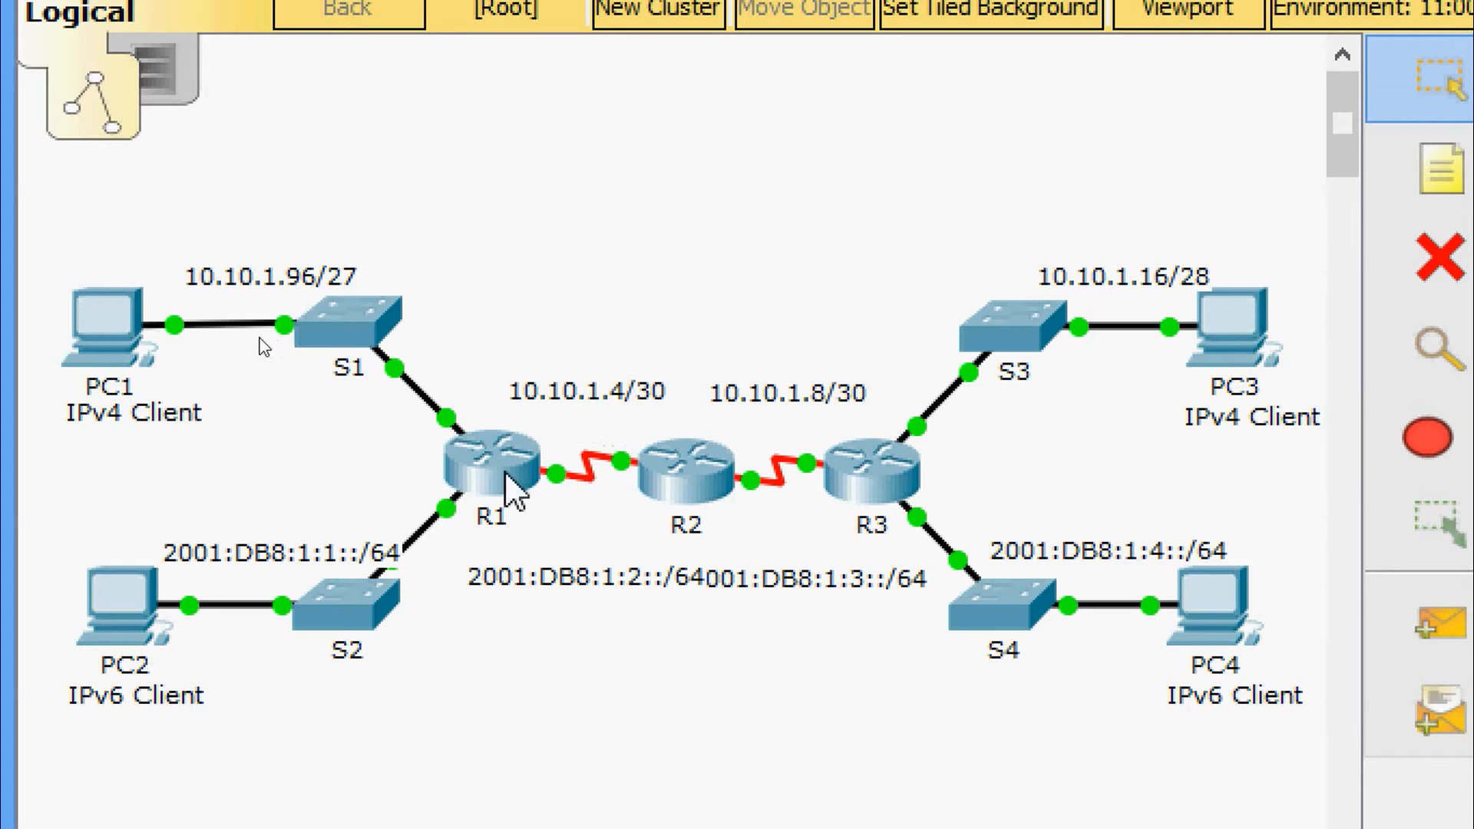
# Check the port labels on the serial link between R1 and R2 in the topology.
pyautogui.moveTo(559, 490)
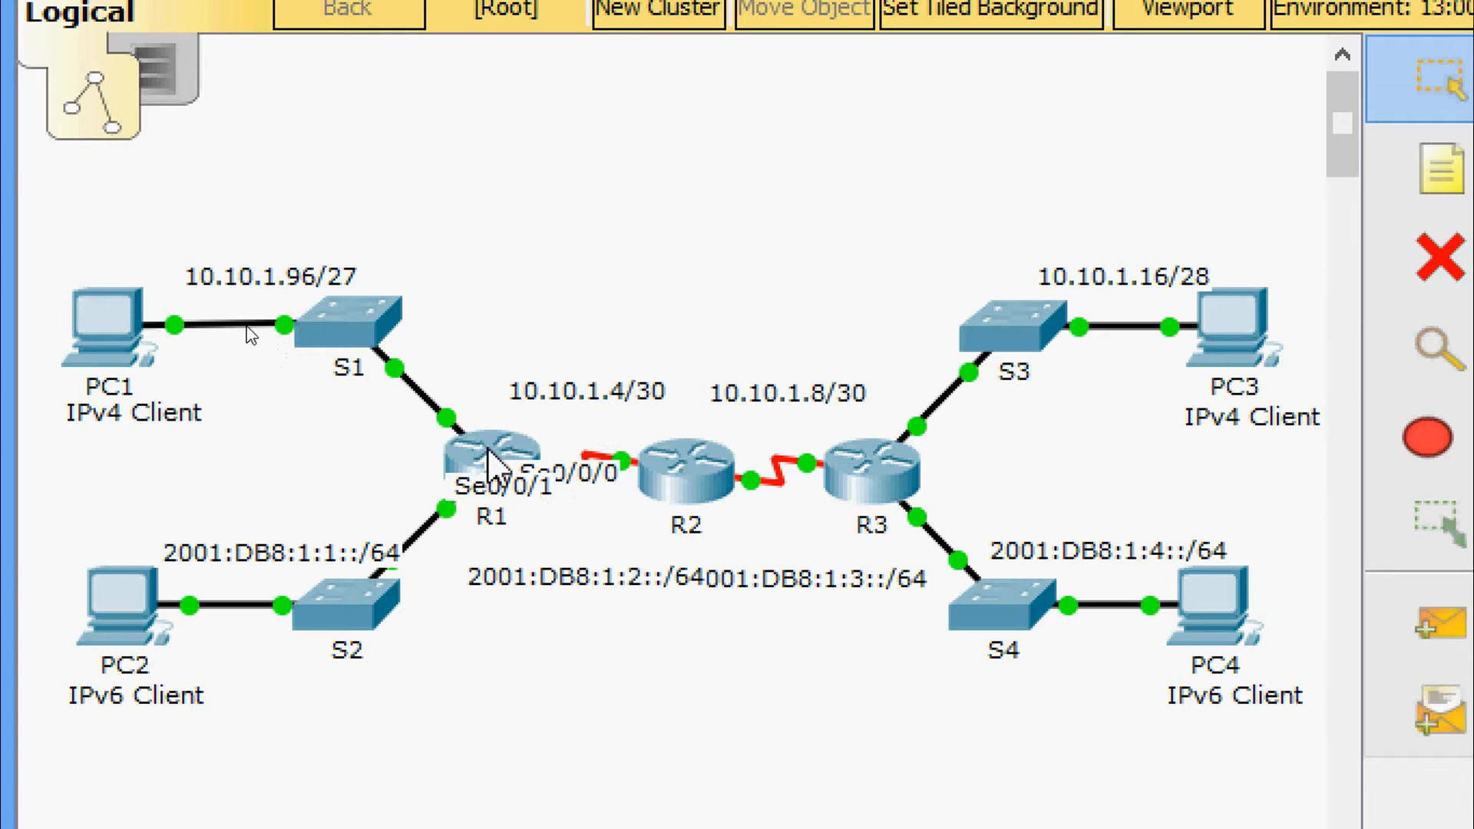
pyautogui.moveTo(491, 458)
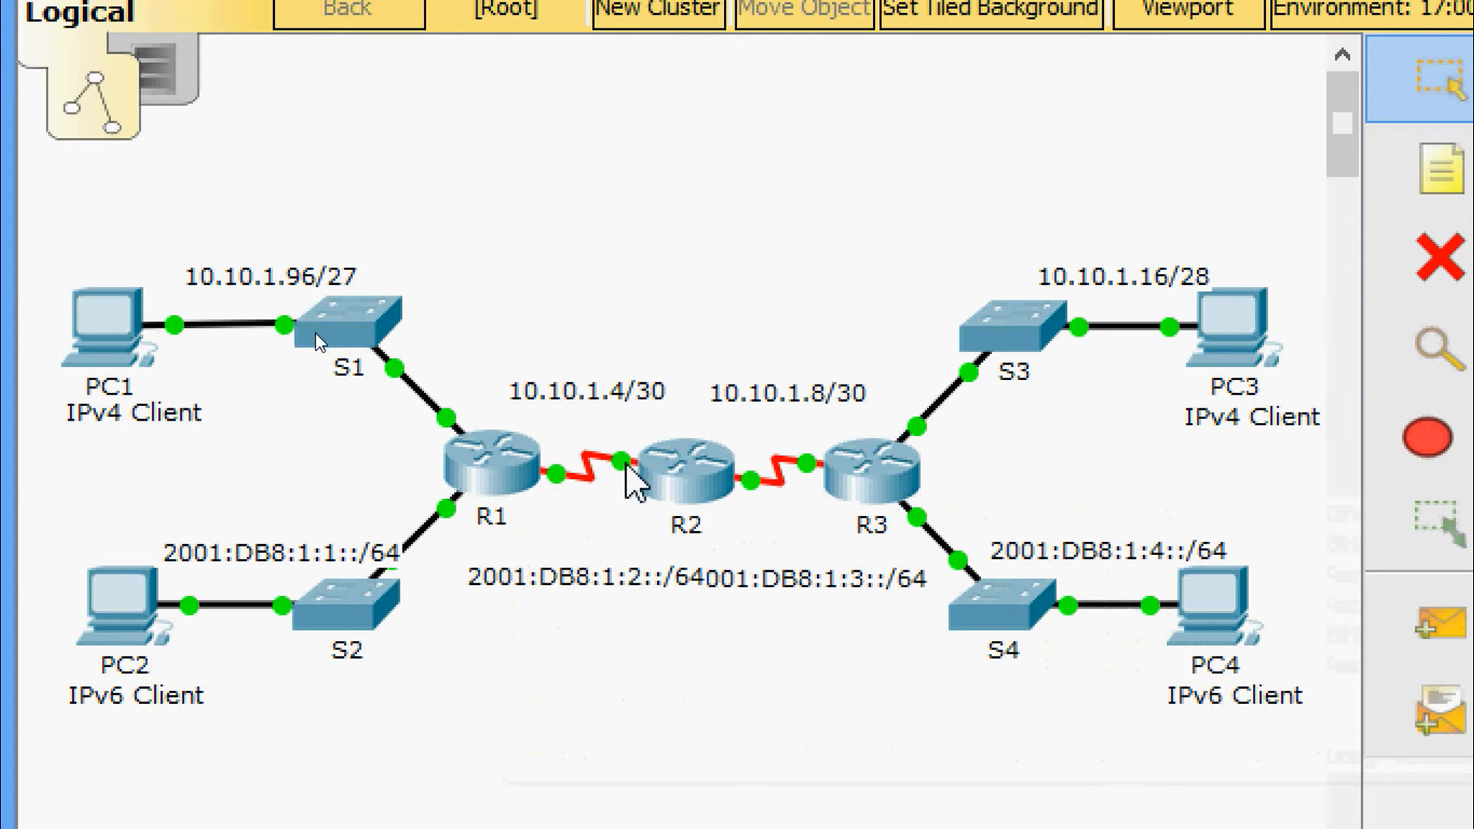
pyautogui.moveTo(634, 482)
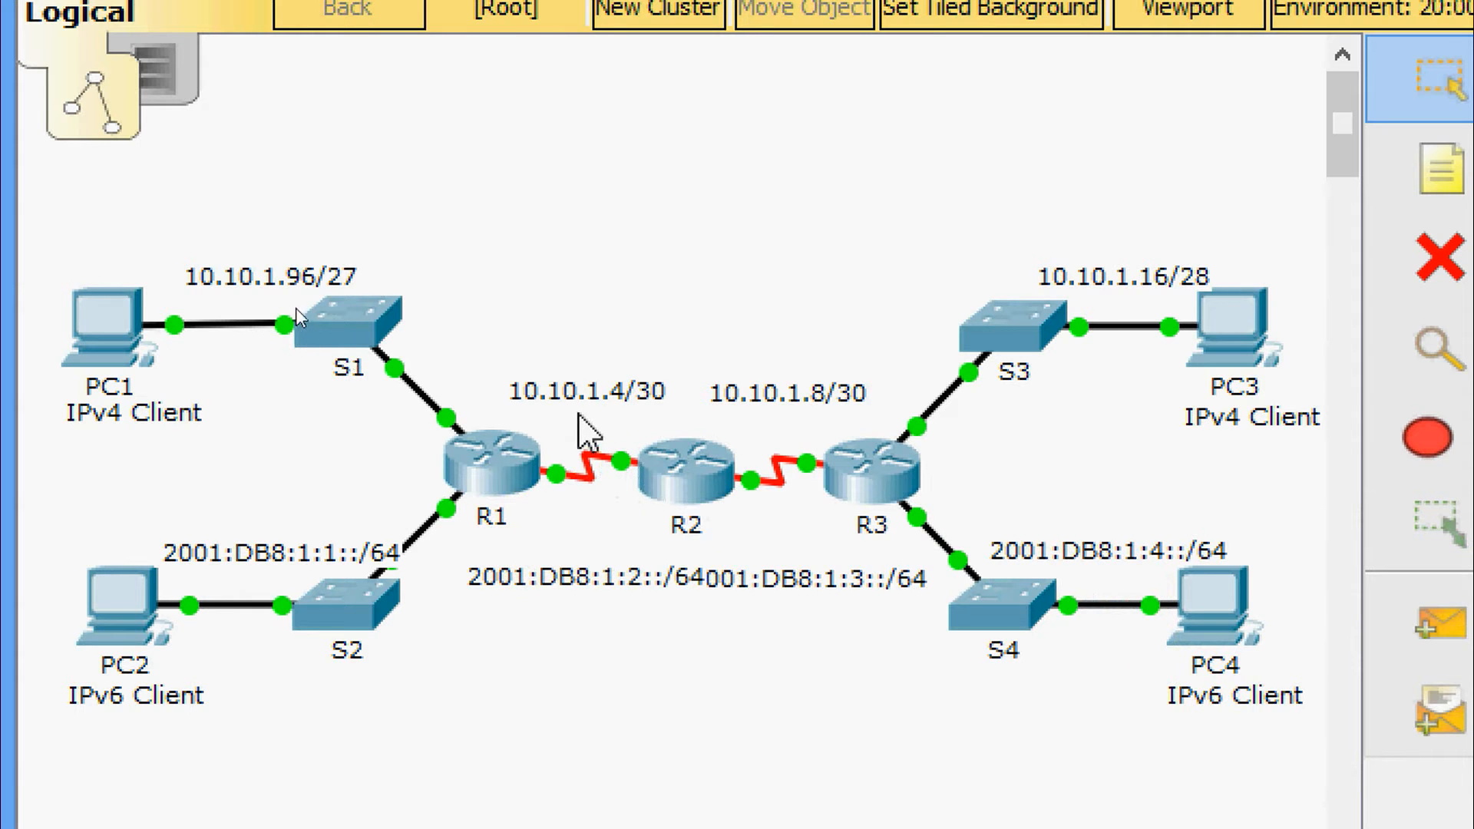
# Open router R2's command line and enter privileged EXEC mode with enable.
pyautogui.click(676, 476)
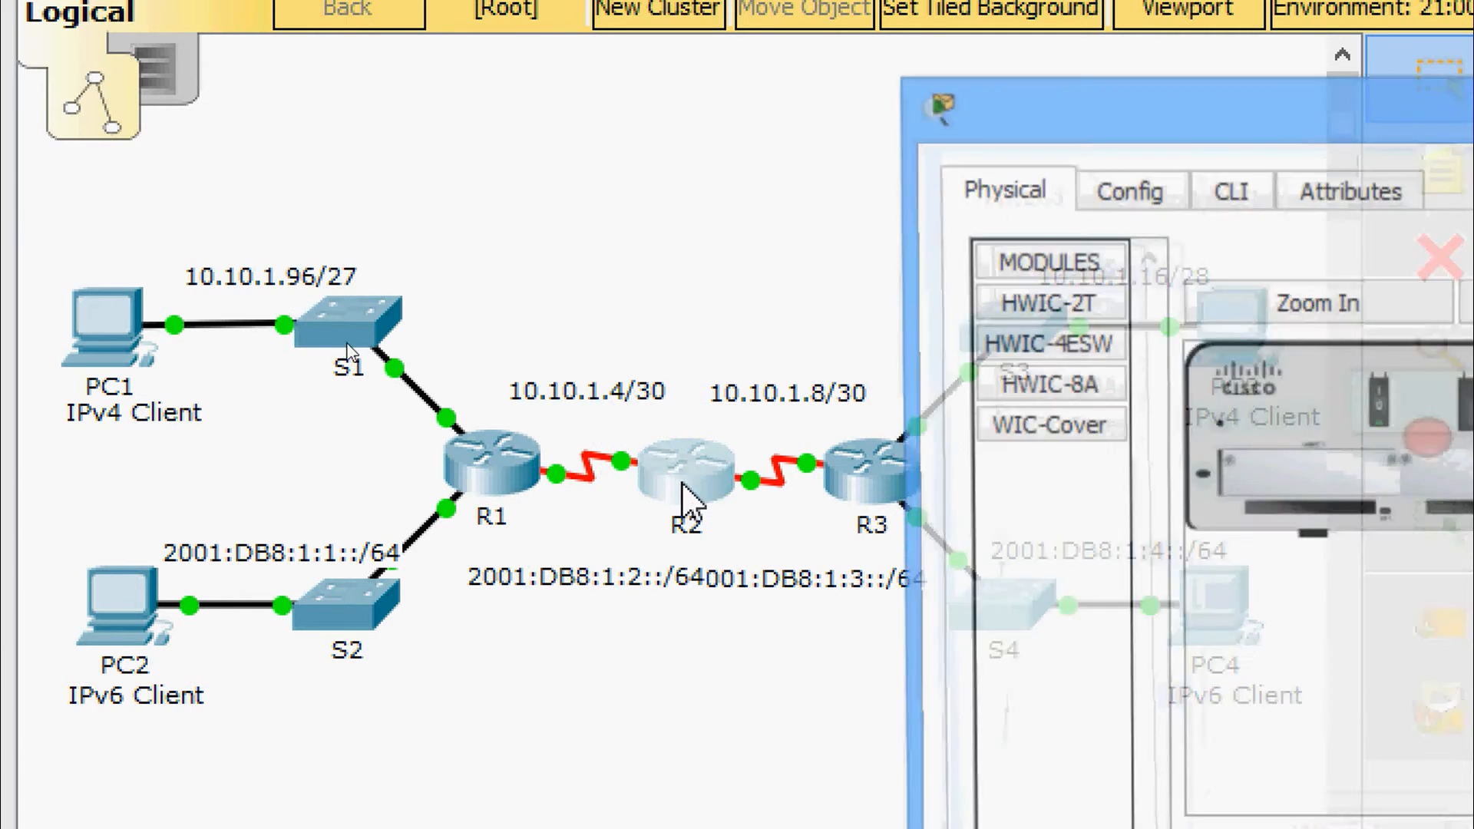
pyautogui.click(1227, 190)
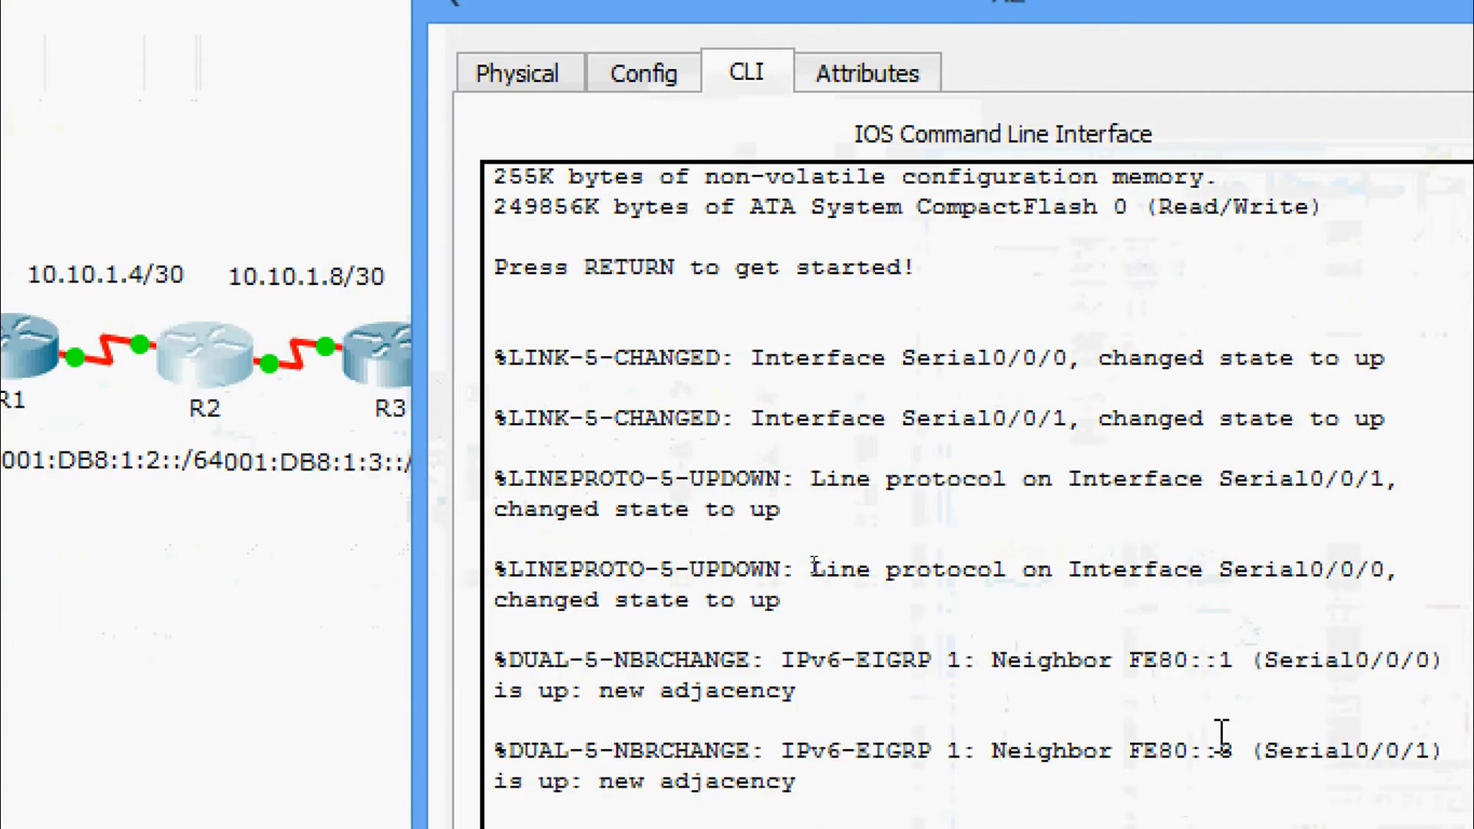
pyautogui.press('Return')
pyautogui.press('Return')
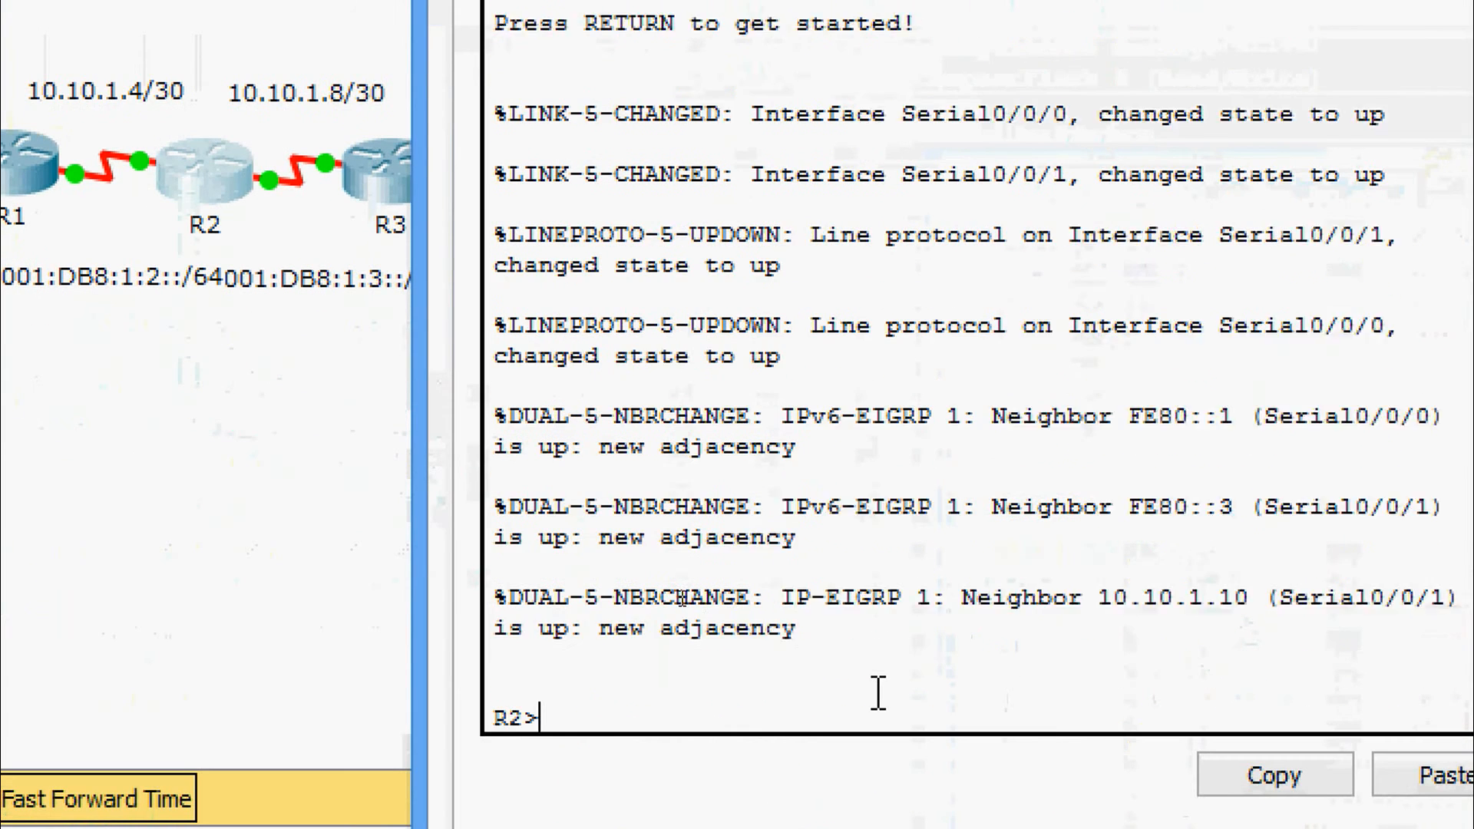
pyautogui.write('ena')
pyautogui.press('Return')
pyautogui.press('Return')
# List R2's interfaces with show ip interface brief and highlight the Serial0/0/0 entry.
pyautogui.write('sh')
pyautogui.press('Tab')
pyautogui.write('i')
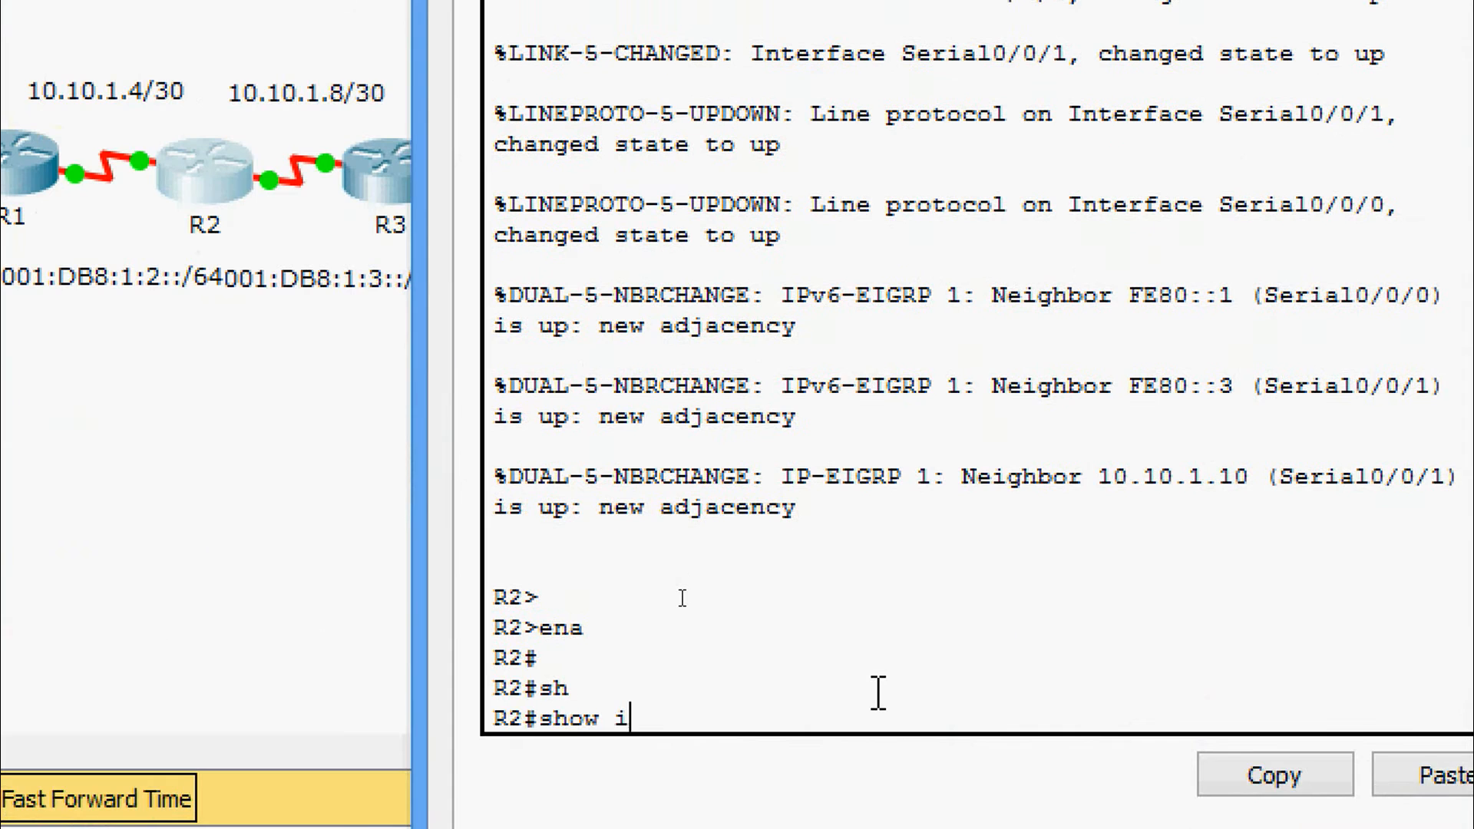
pyautogui.press('Tab')
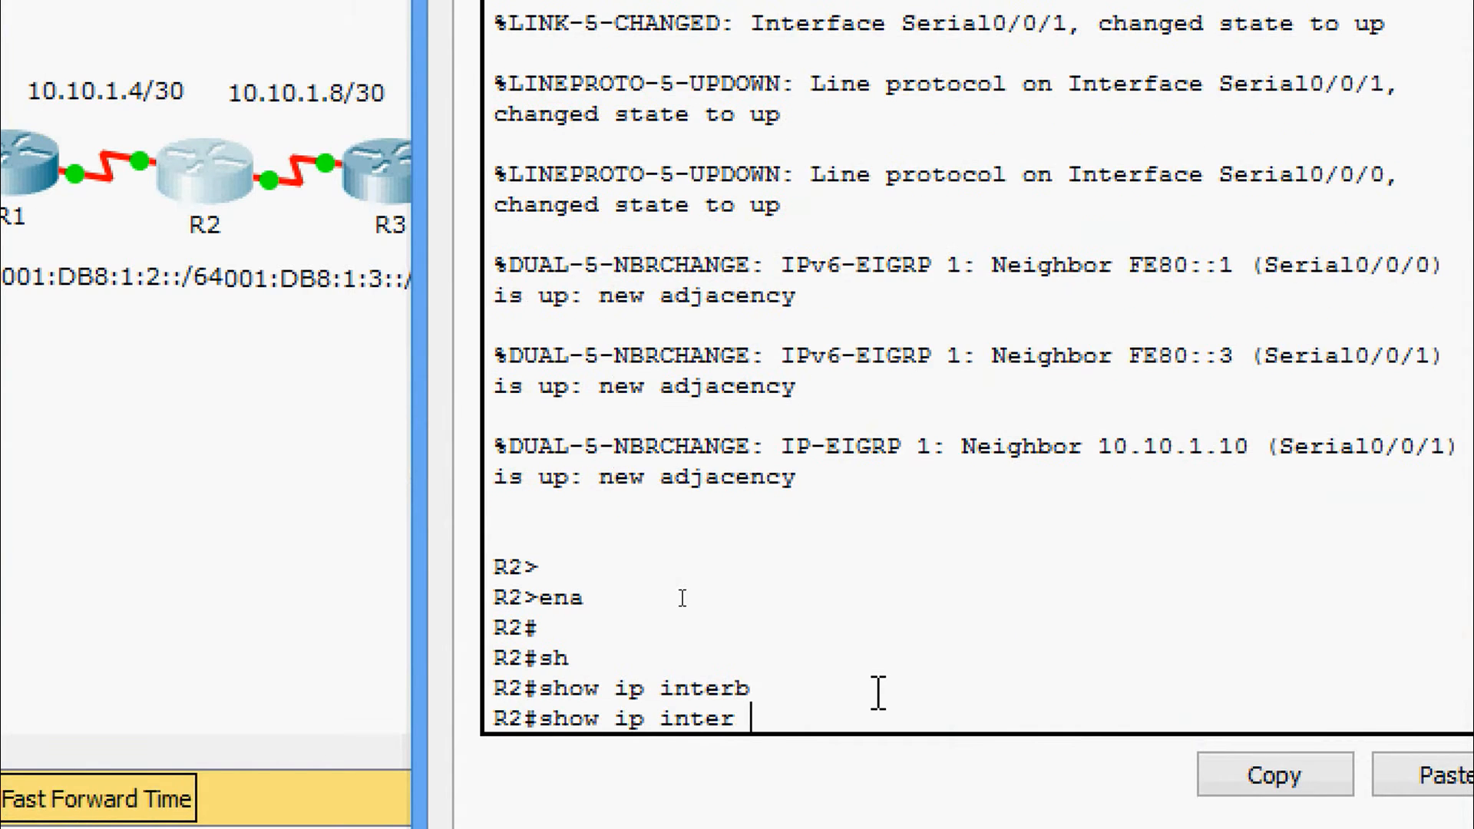
pyautogui.write('b')
pyautogui.press('Tab')
pyautogui.press('Return')
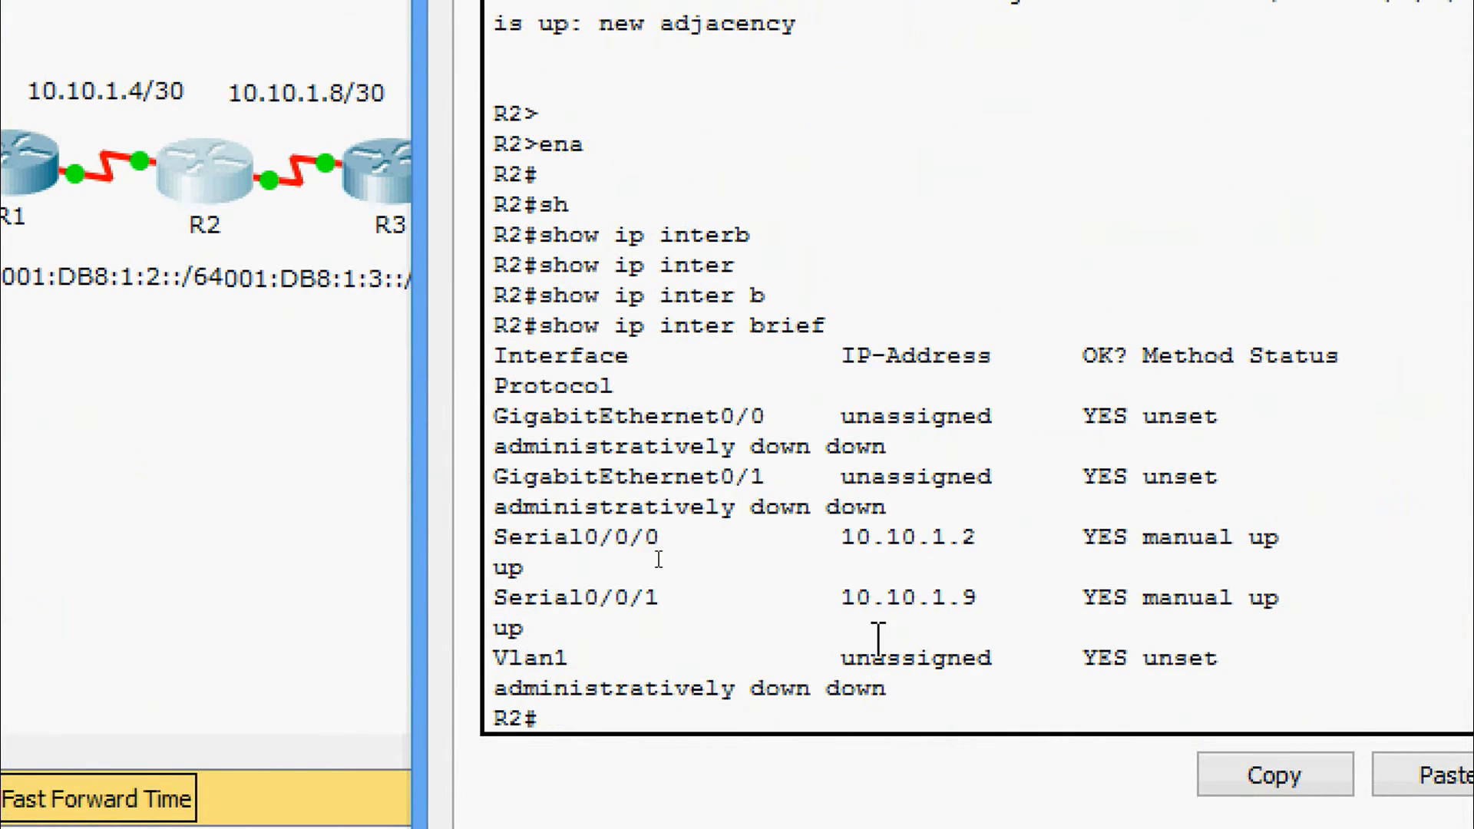
pyautogui.moveTo(494, 536); pyautogui.dragTo(1292, 544)
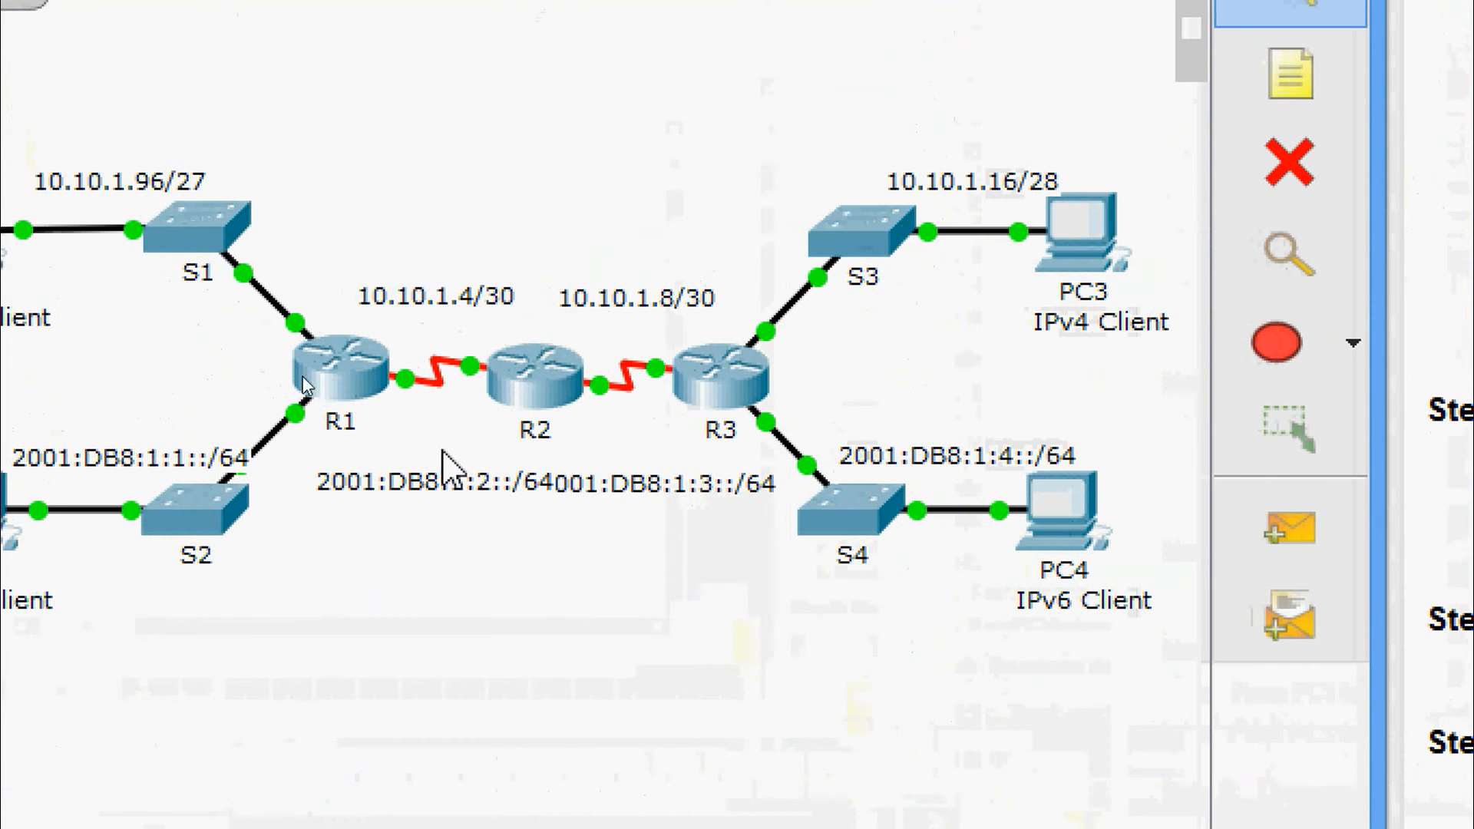
# Return to R2's command line and enter interface configuration mode for serial 0/0/0 from global configuration.
pyautogui.moveTo(472, 380)
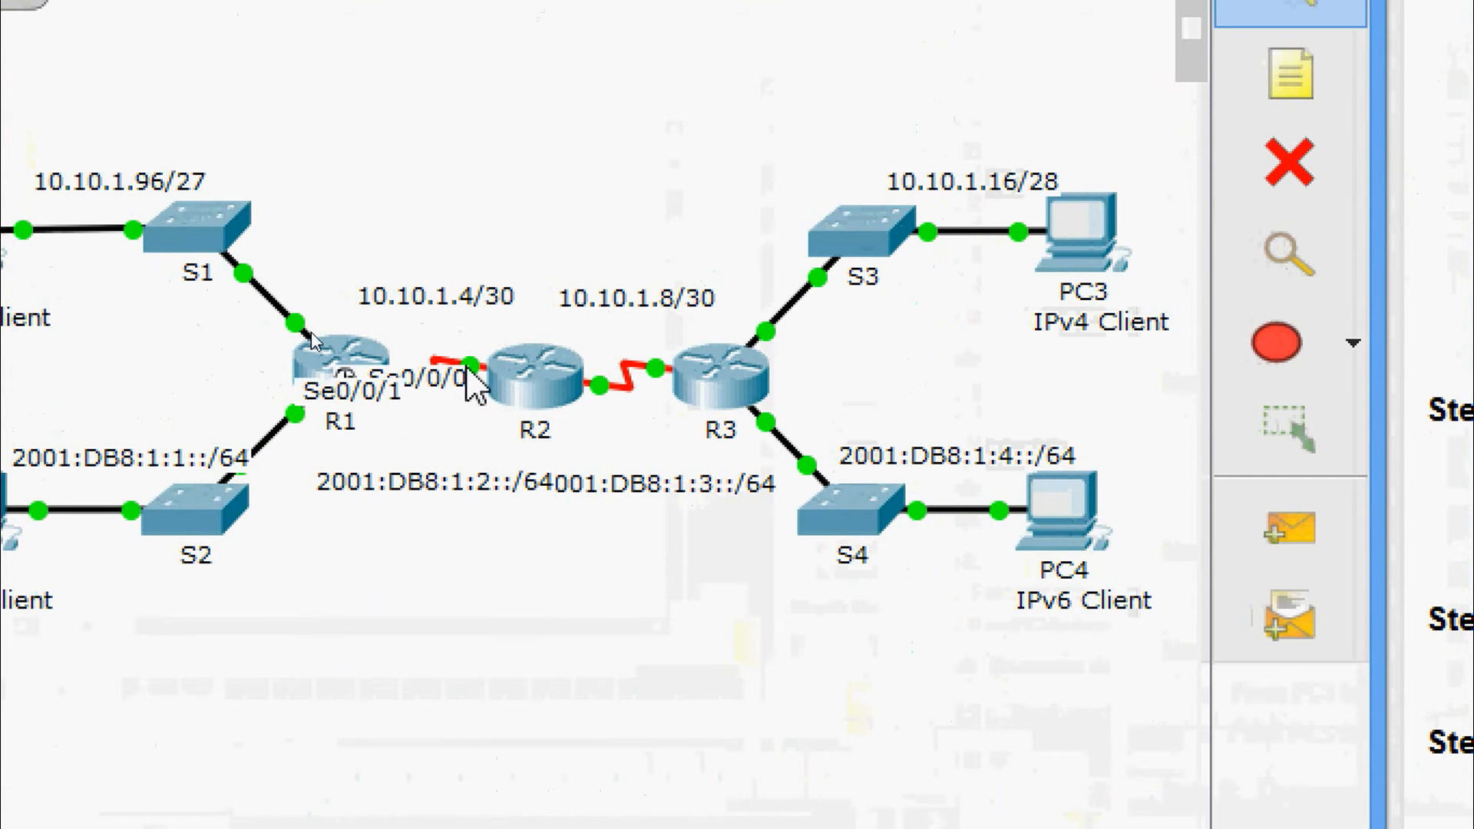
pyautogui.click(543, 395)
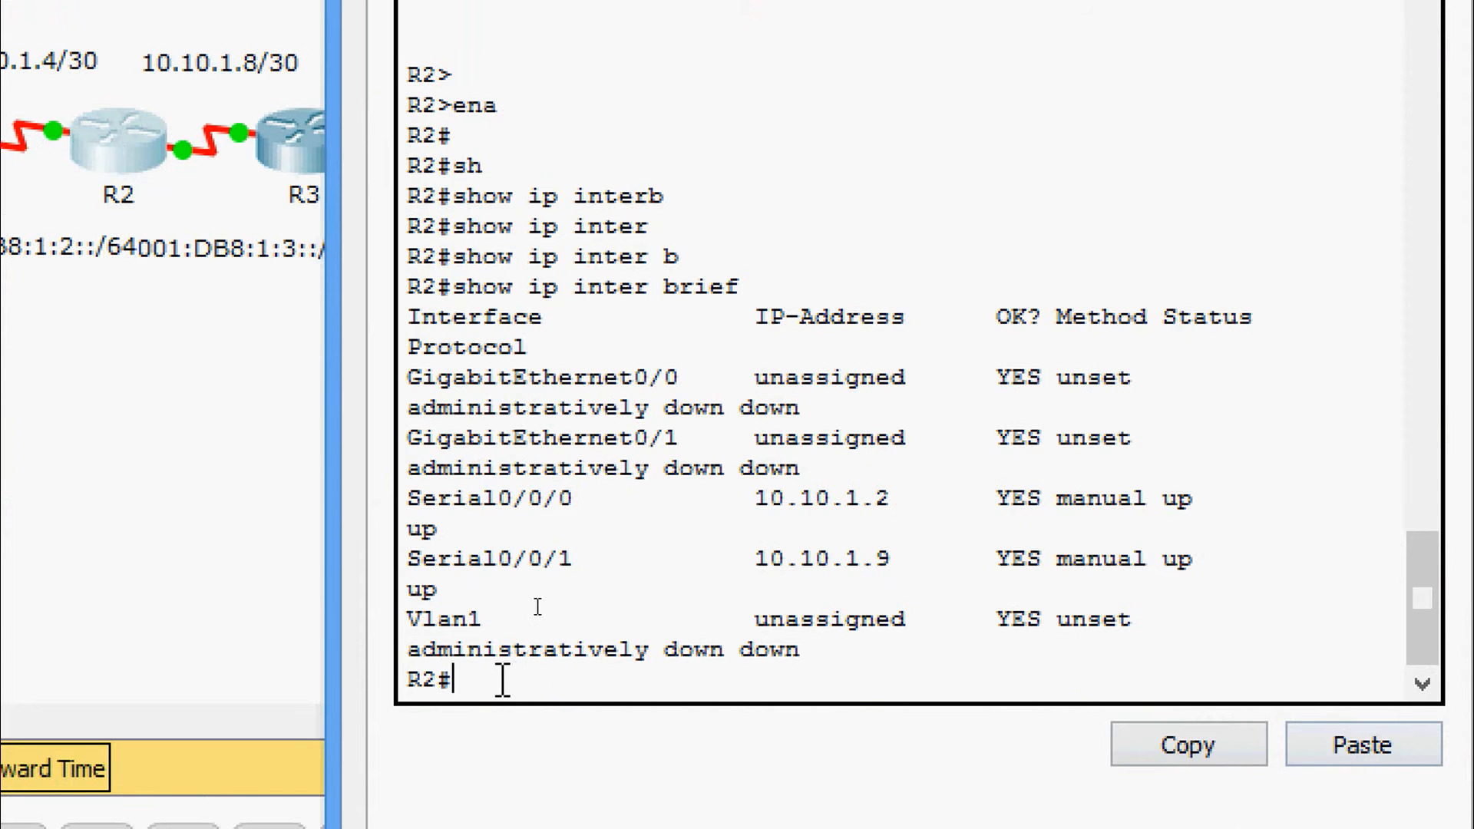
pyautogui.write('conf t')
pyautogui.press('Return')
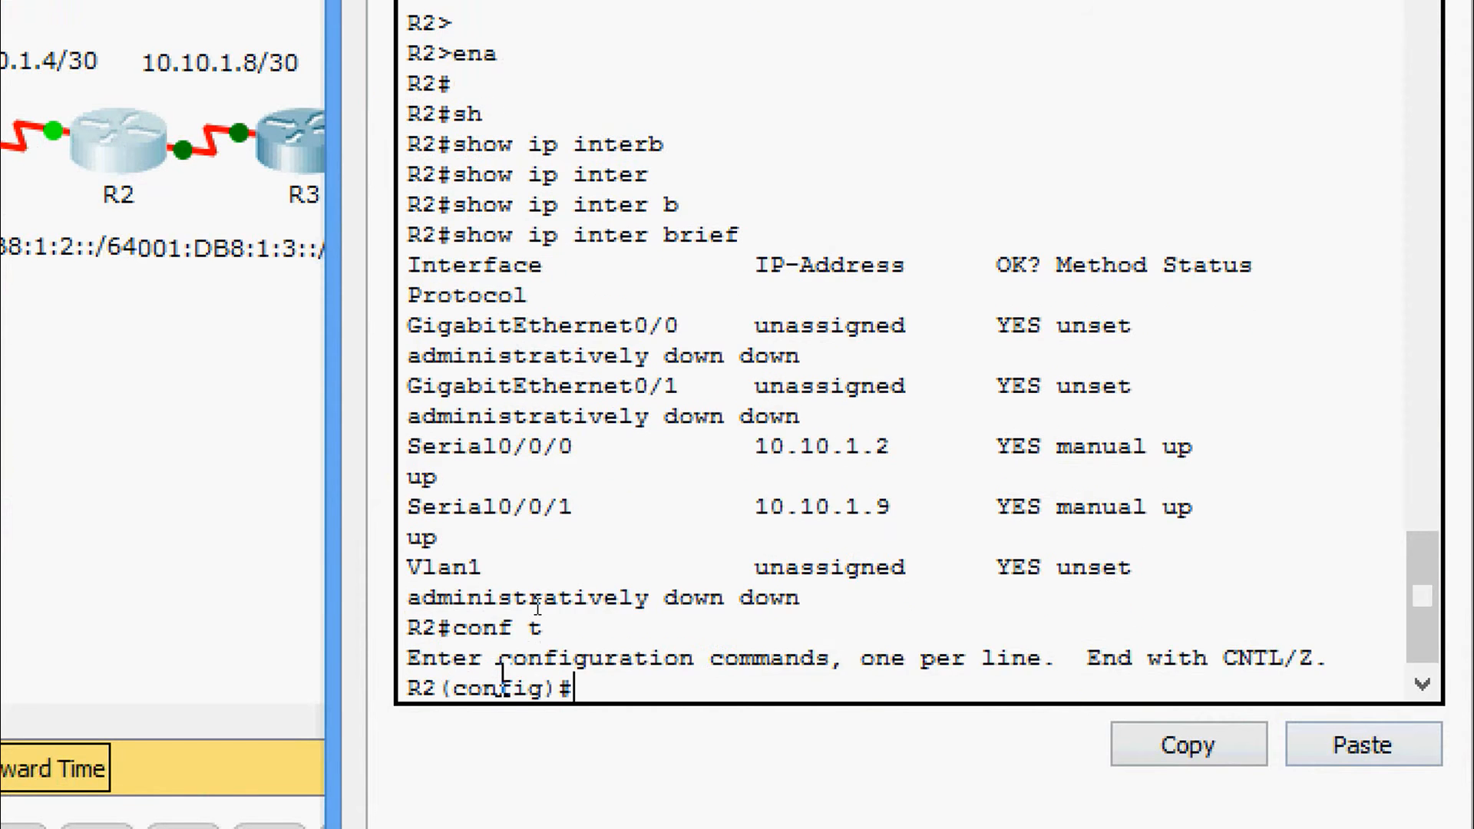
pyautogui.press('Return')
pyautogui.write('inter')
pyautogui.press('Tab')
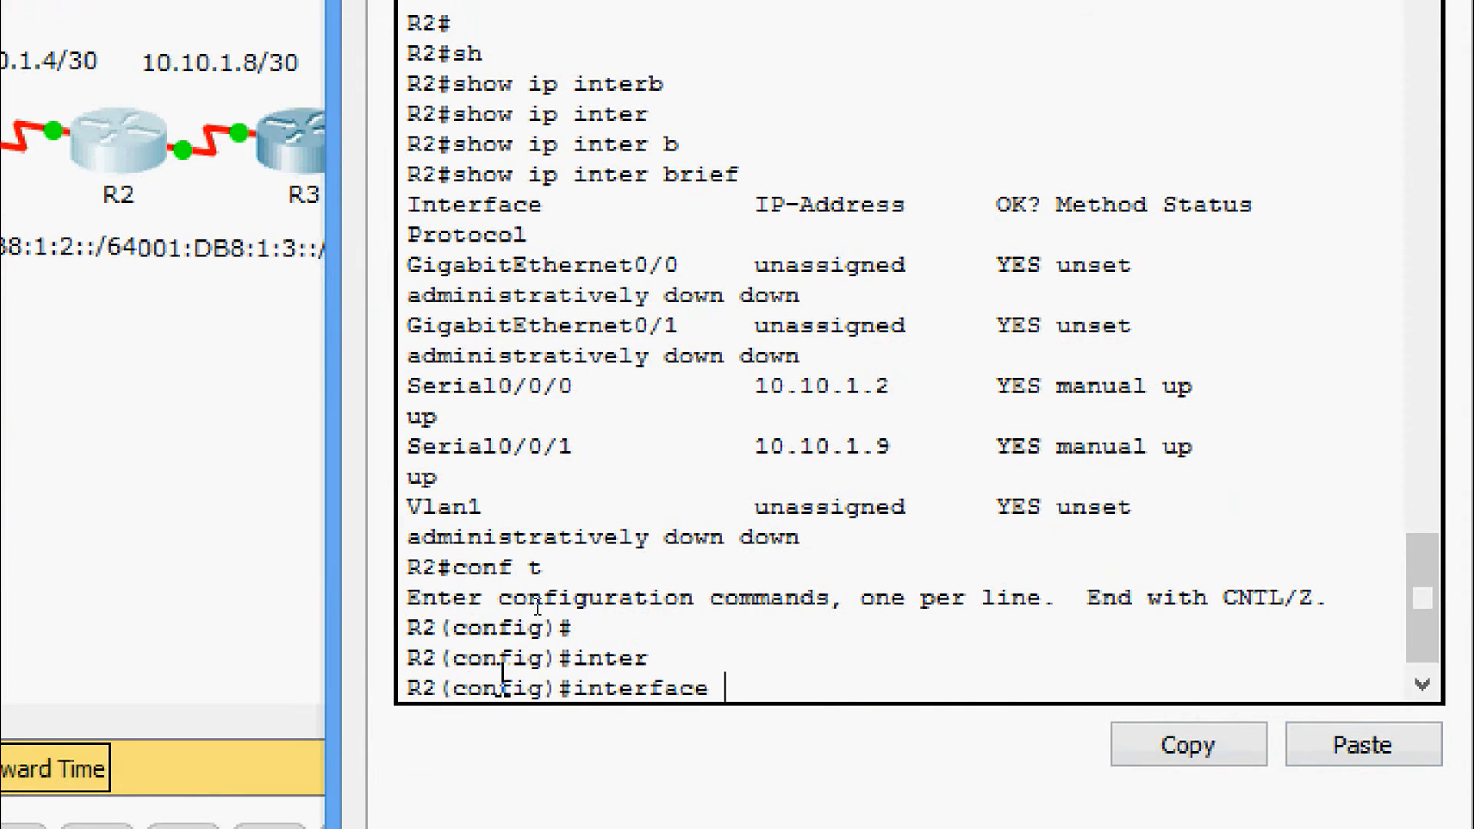
pyautogui.write('ser')
pyautogui.press('Tab')
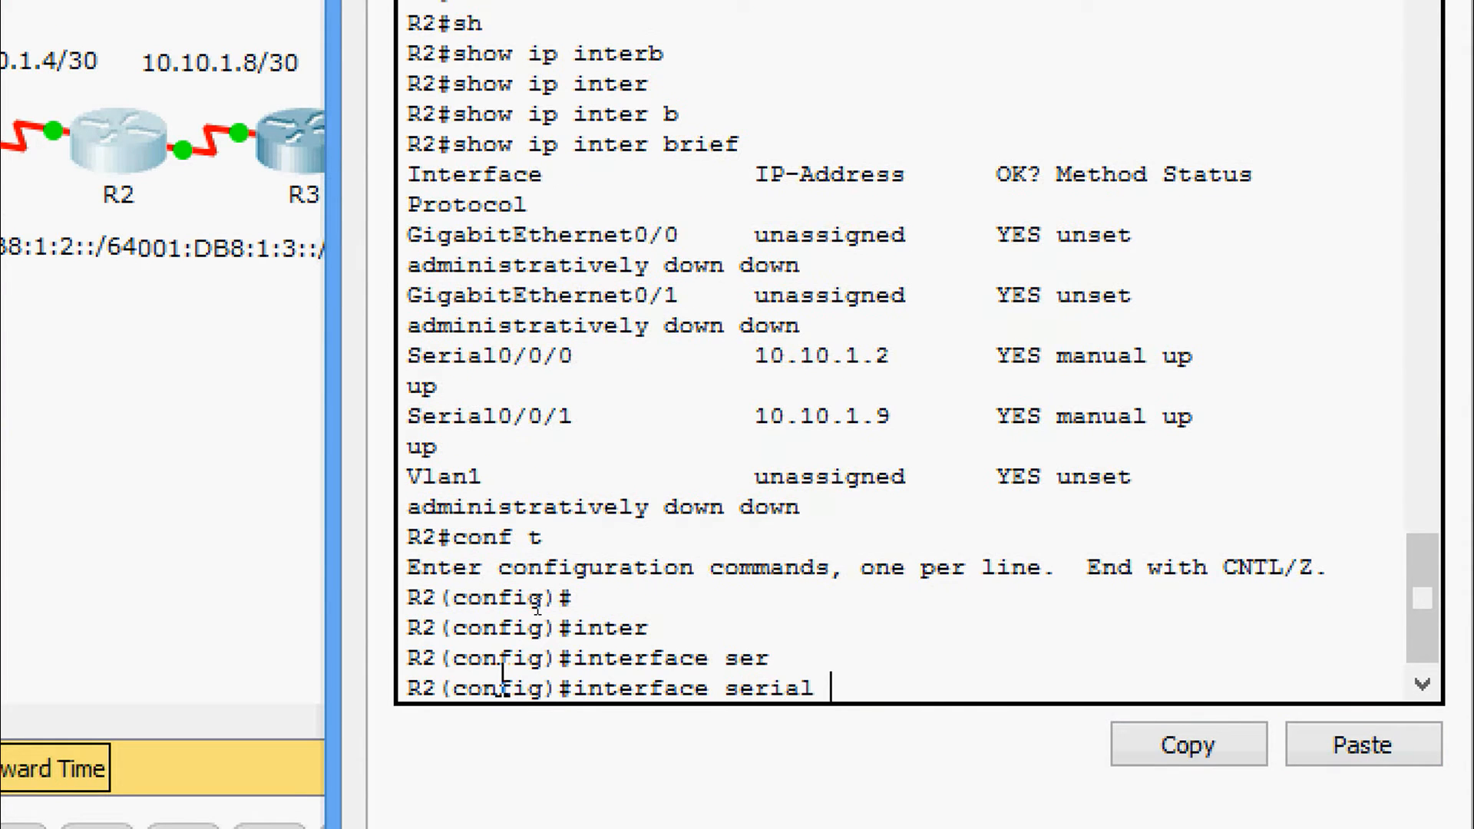
pyautogui.write('0/0/0')
pyautogui.press('Return')
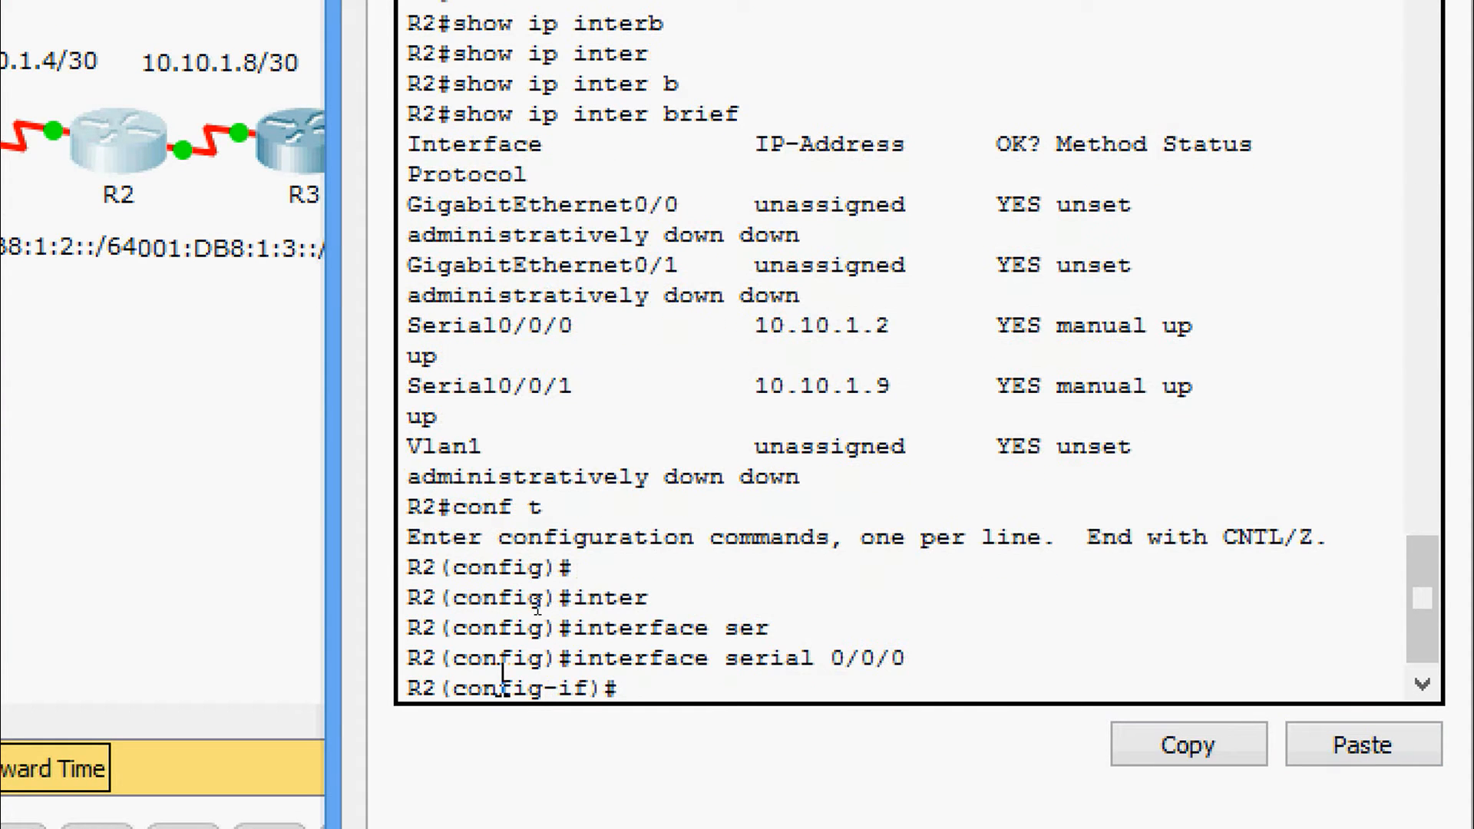
# Assign IP address 10.10.1.5 with mask 255.255.255.252 to R2's Serial0/0/0 and leave configuration mode.
pyautogui.write('ip add')
pyautogui.press('Tab')
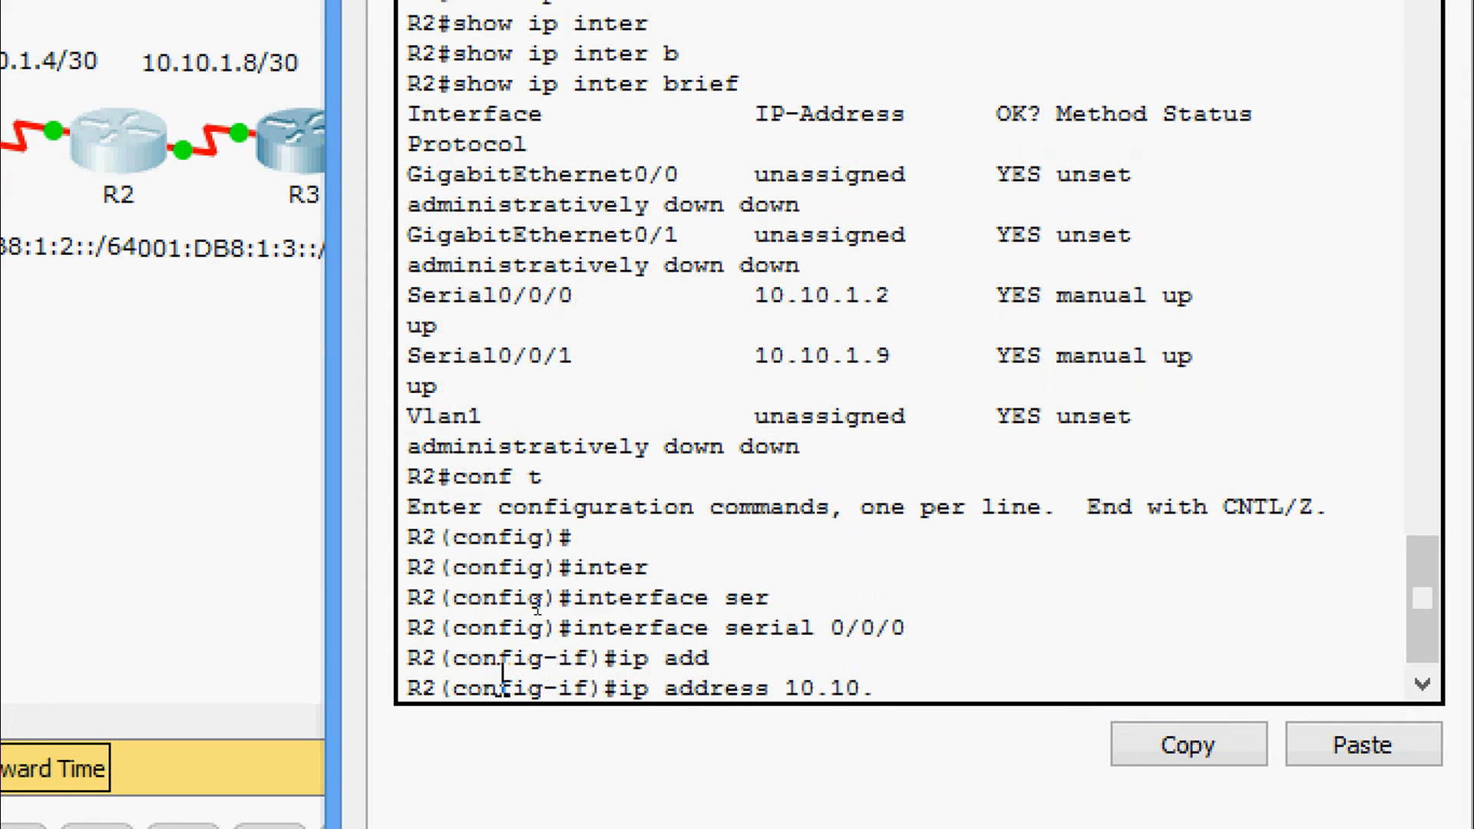
pyautogui.write('10.10.1.5')
pyautogui.write(' ?')
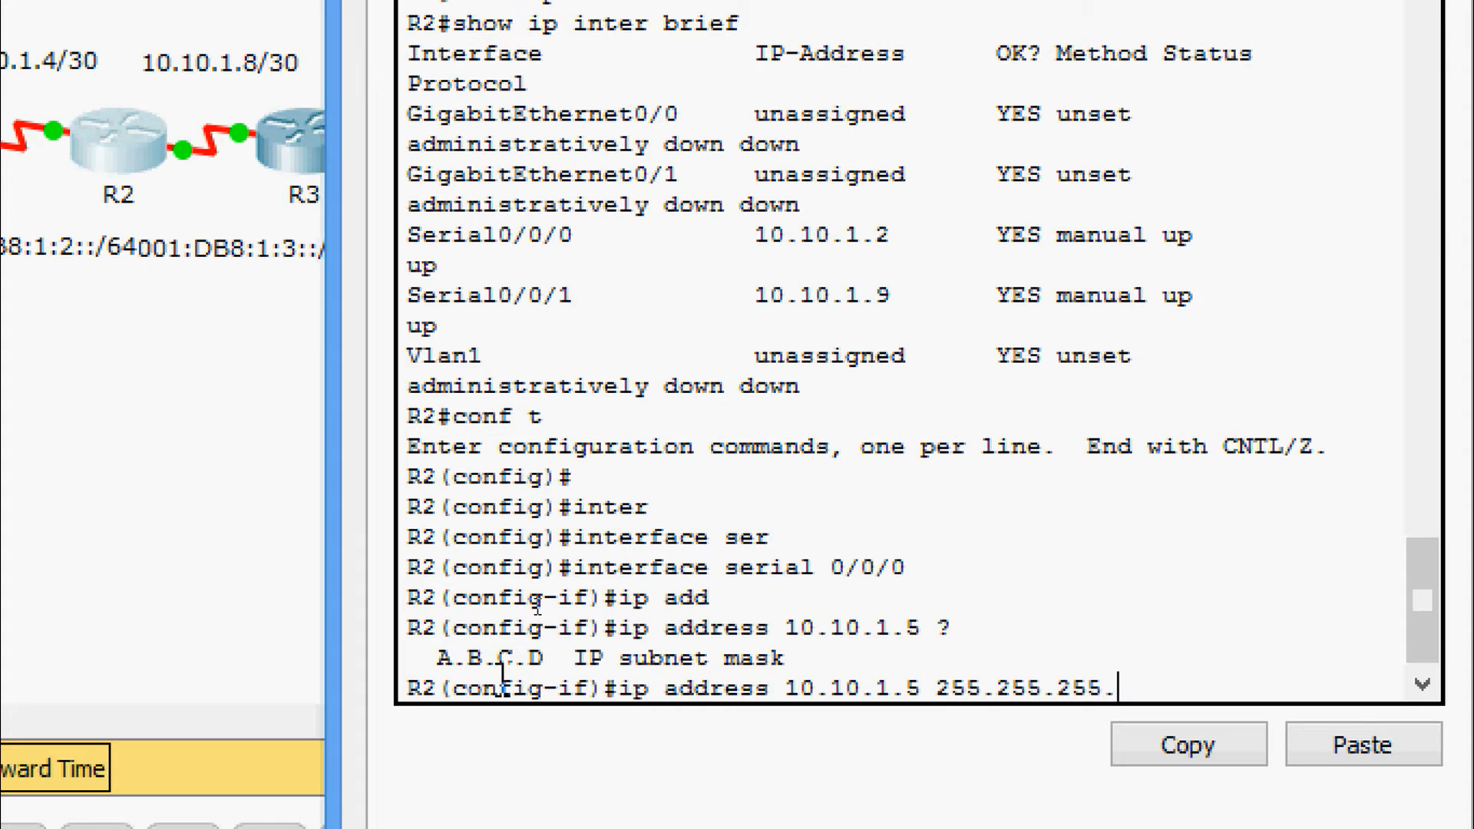
pyautogui.write('52')
pyautogui.press('Return')
pyautogui.press('Return')
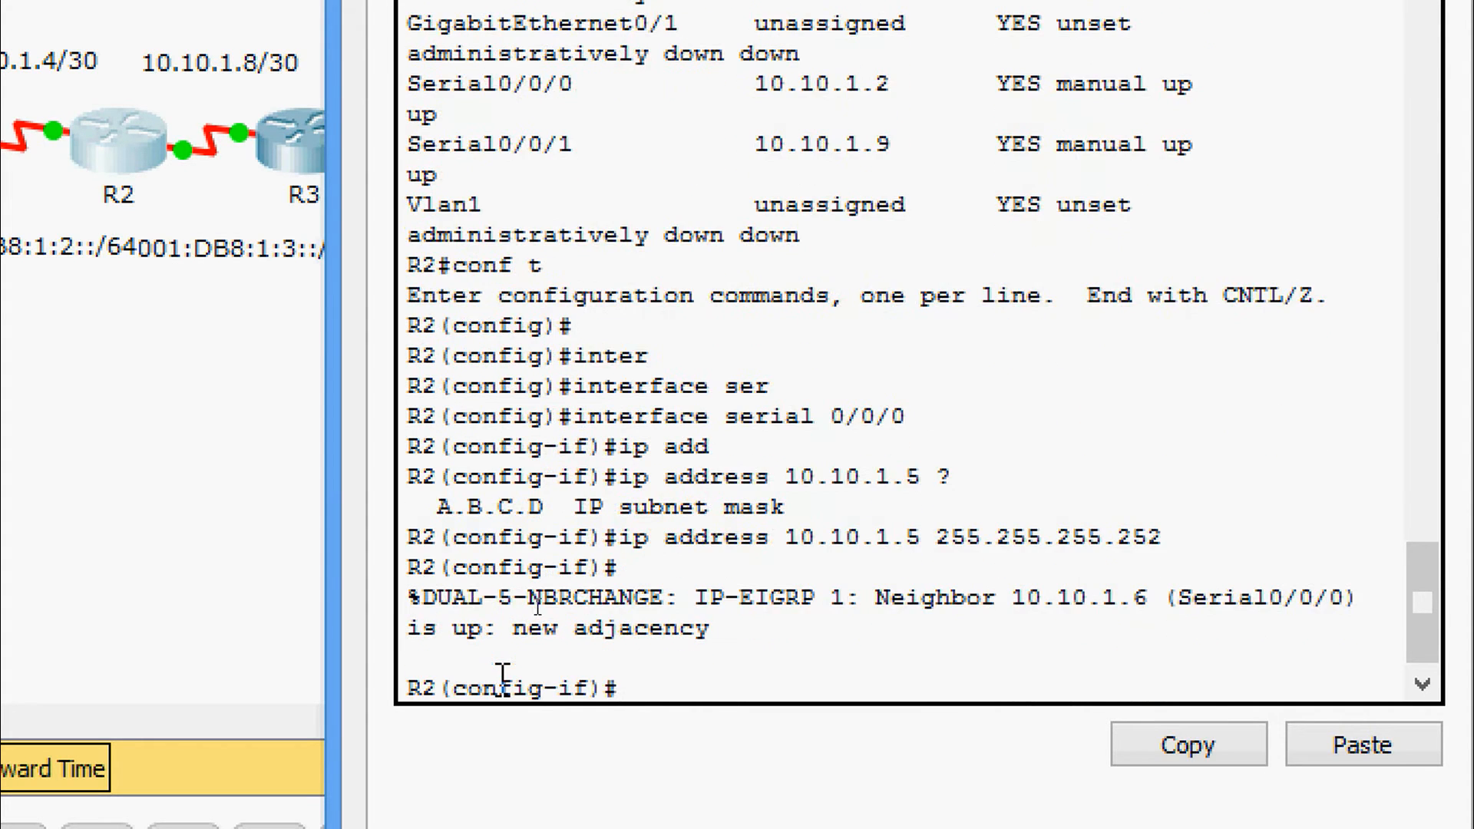
pyautogui.hotkey('ctrl', 'z')
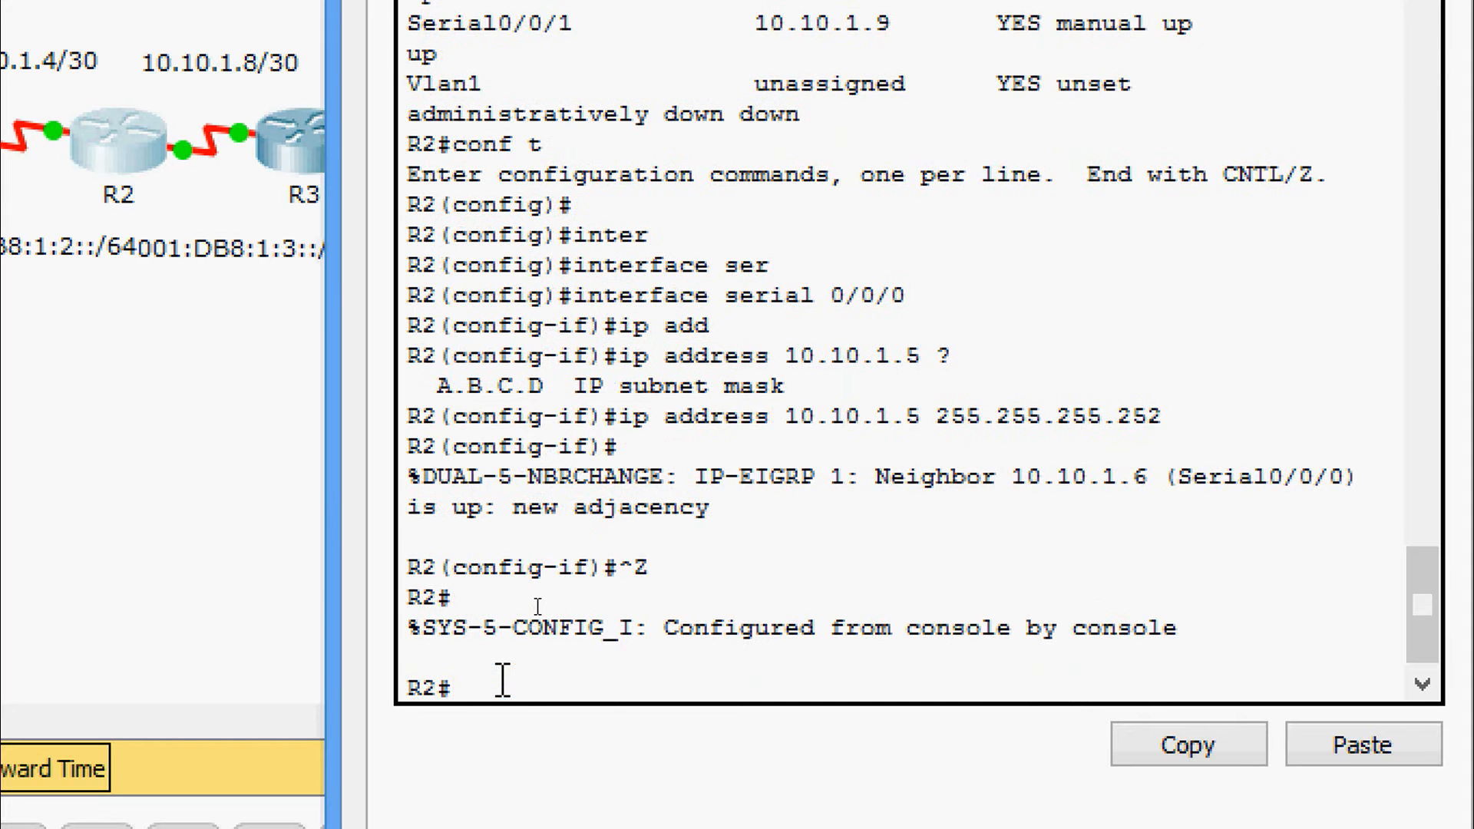
# List R2's interfaces with show ip interface brief and highlight the Serial0/0/0 entry to check its new address.
pyautogui.write('sh')
pyautogui.press('Tab')
pyautogui.write('ip rou')
pyautogui.press('Tab')
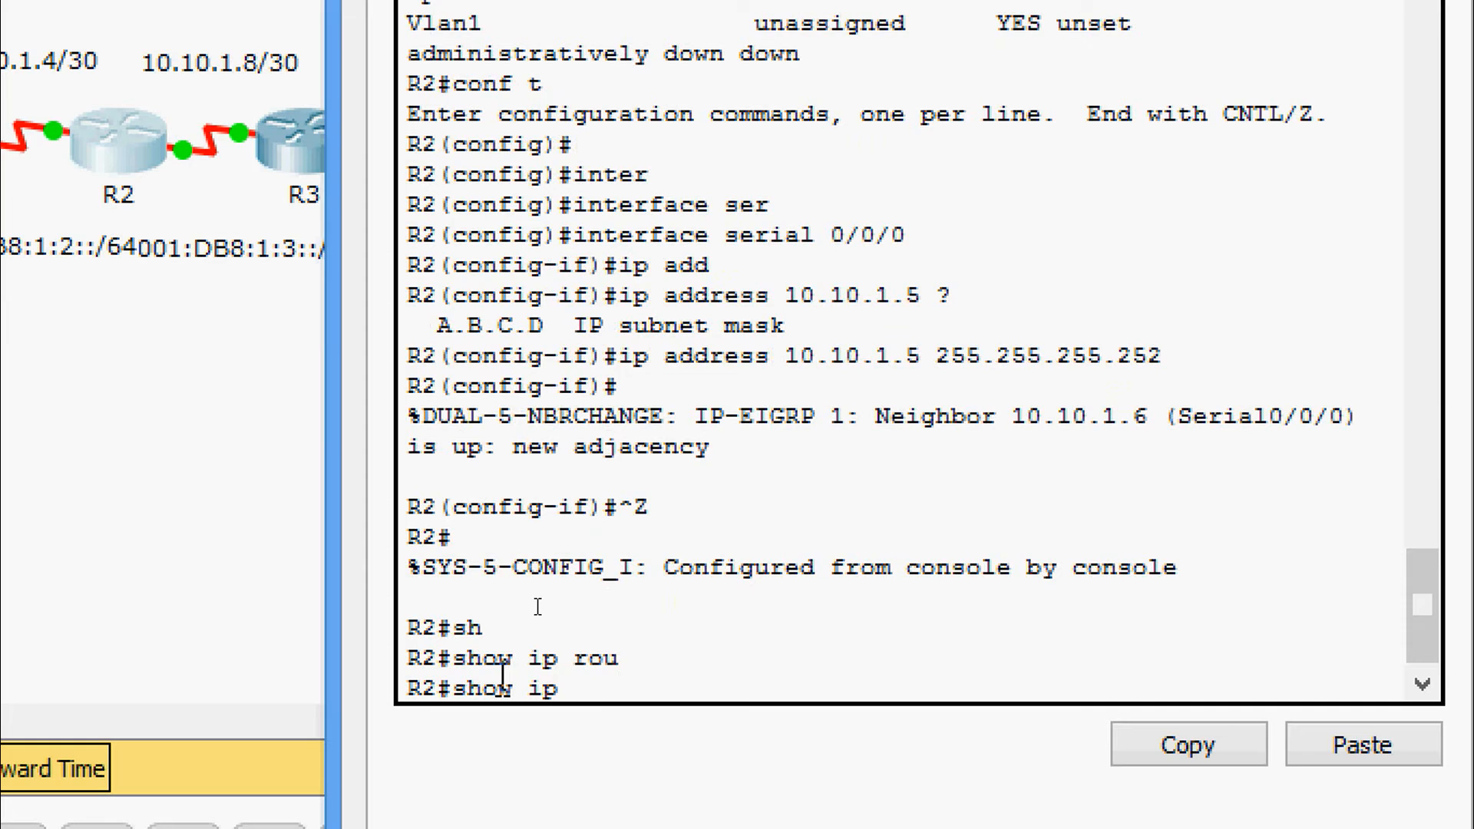
pyautogui.write('inter')
pyautogui.press('Tab')
pyautogui.write('b')
pyautogui.press('Tab')
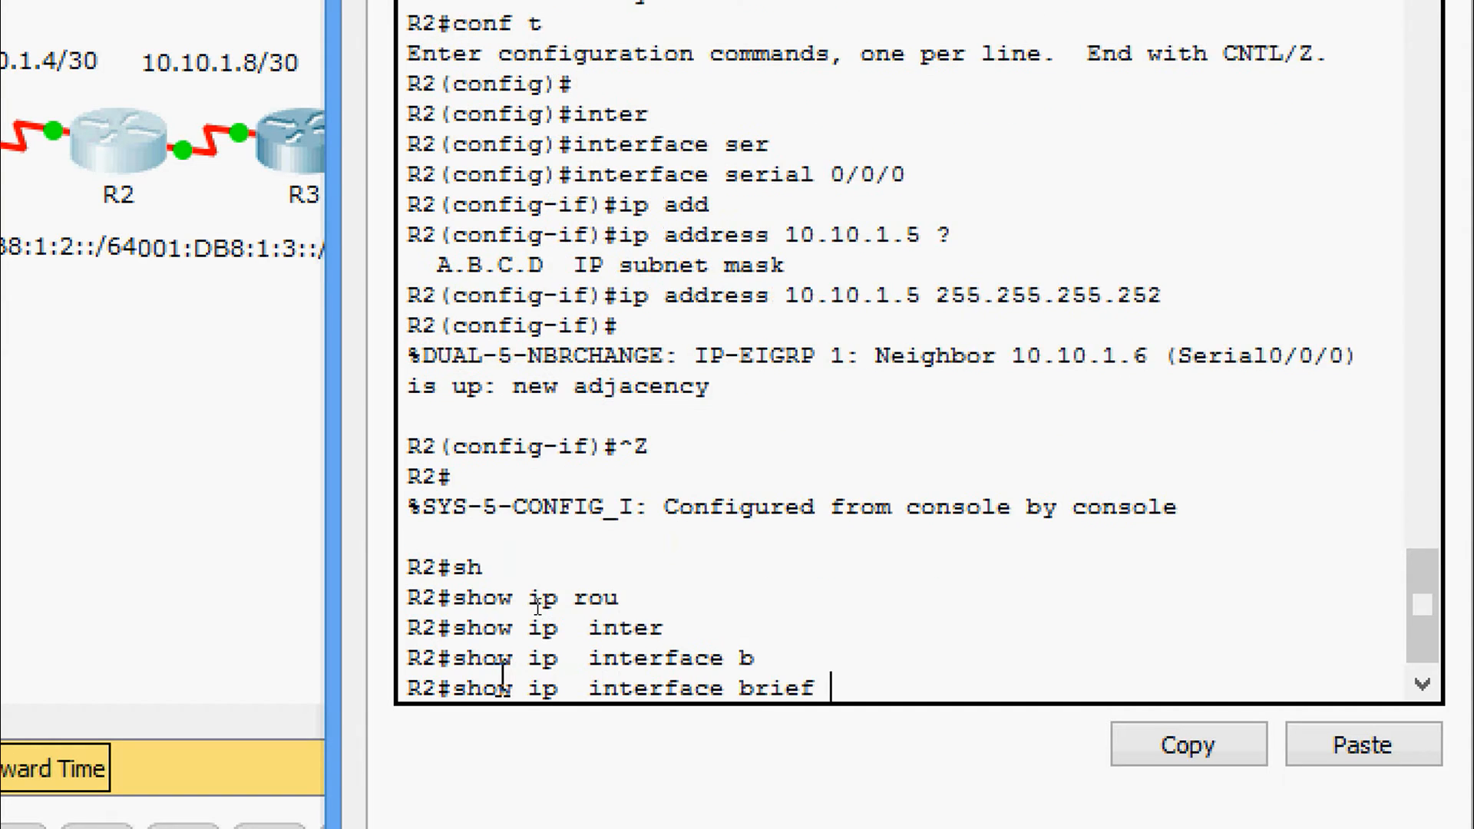
pyautogui.press('Return')
pyautogui.moveTo(409, 507); pyautogui.dragTo(1224, 534)
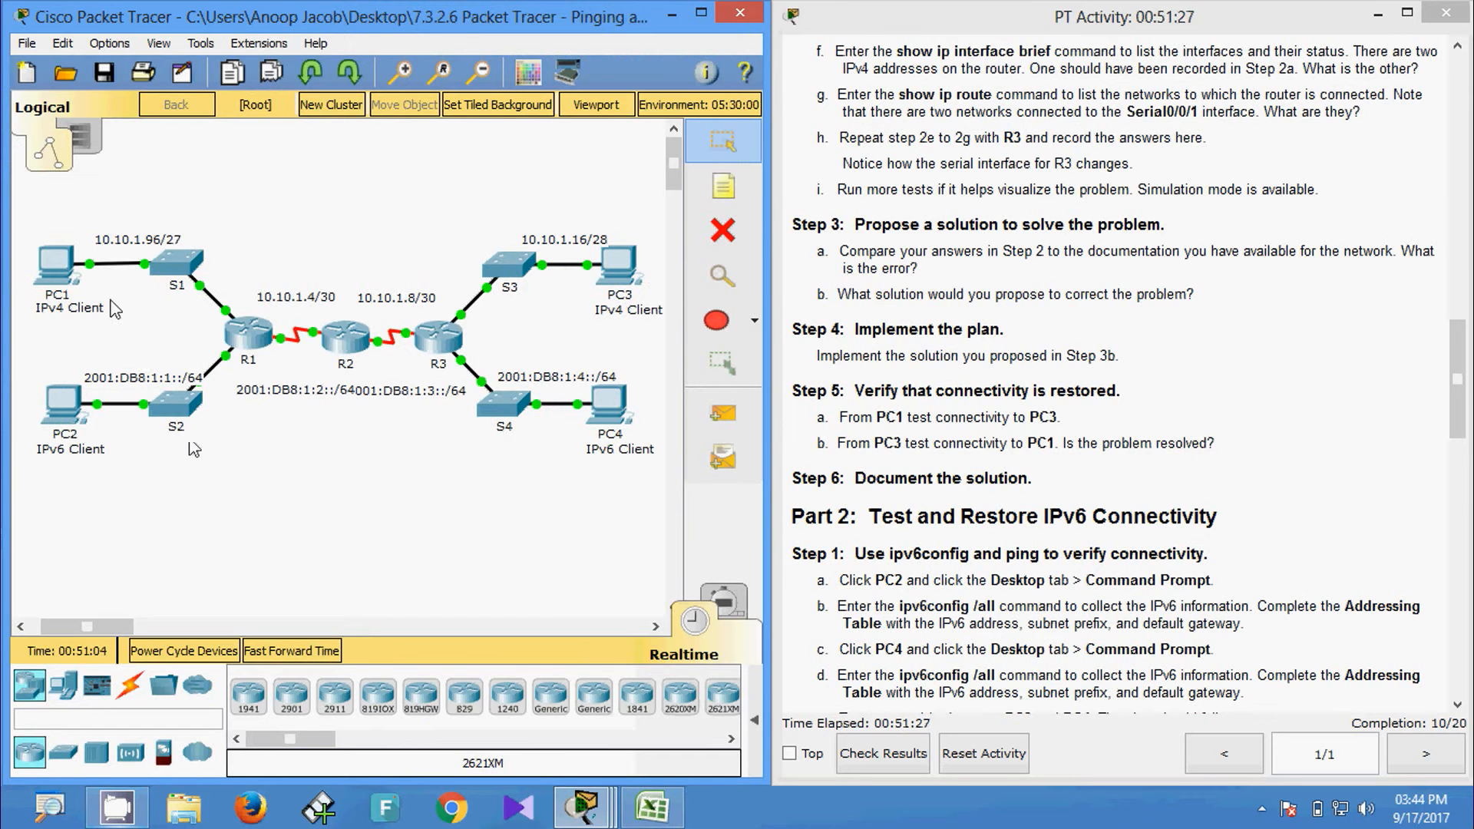
# Test connectivity from PC1 to PC3 by pinging 10.10.1.18 in PC1's command prompt, and close the PC1 window.
pyautogui.click(55, 265)
pyautogui.click(893, 288)
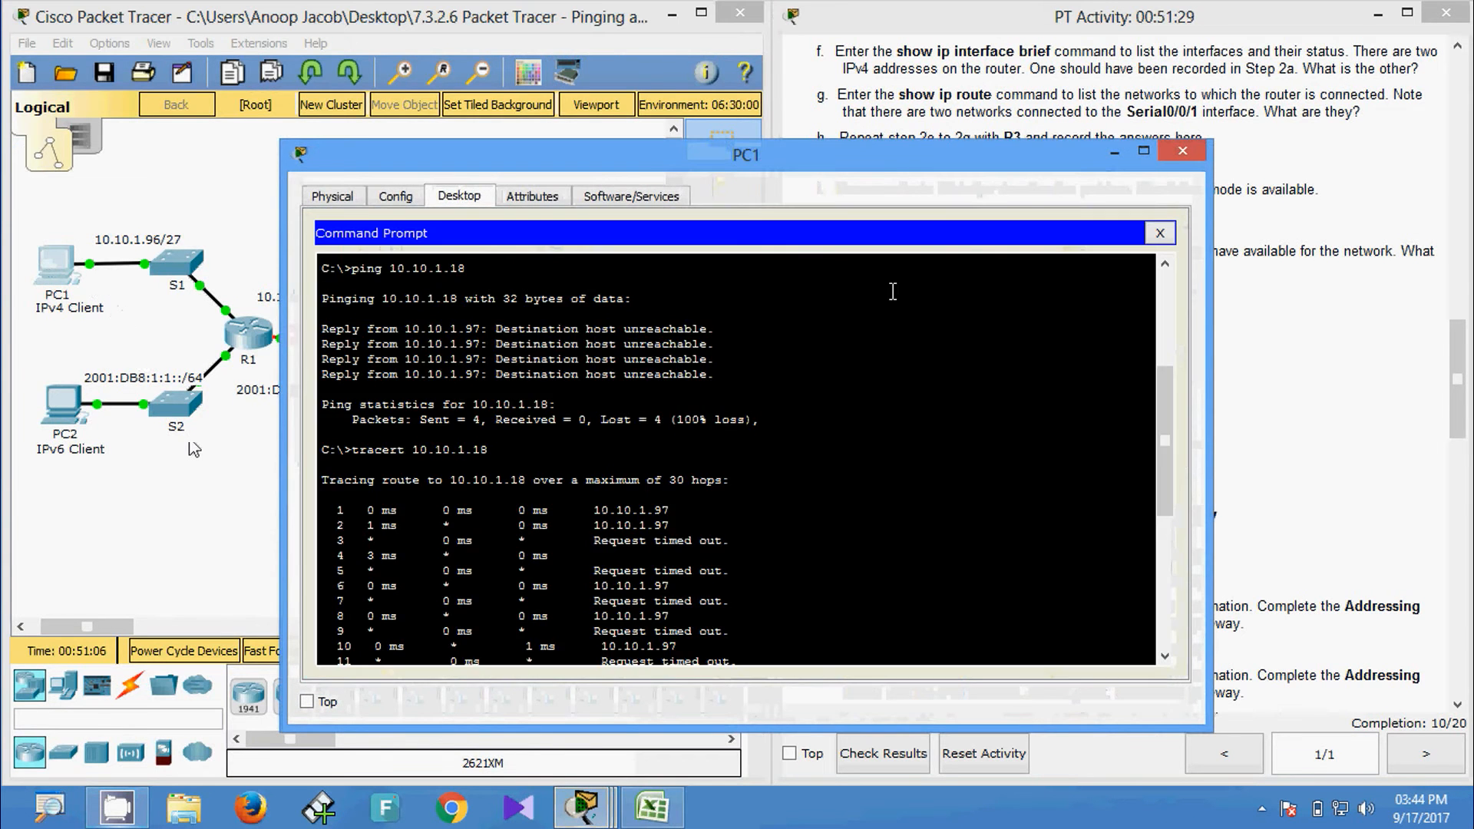
pyautogui.scroll(-8, 579, 496)
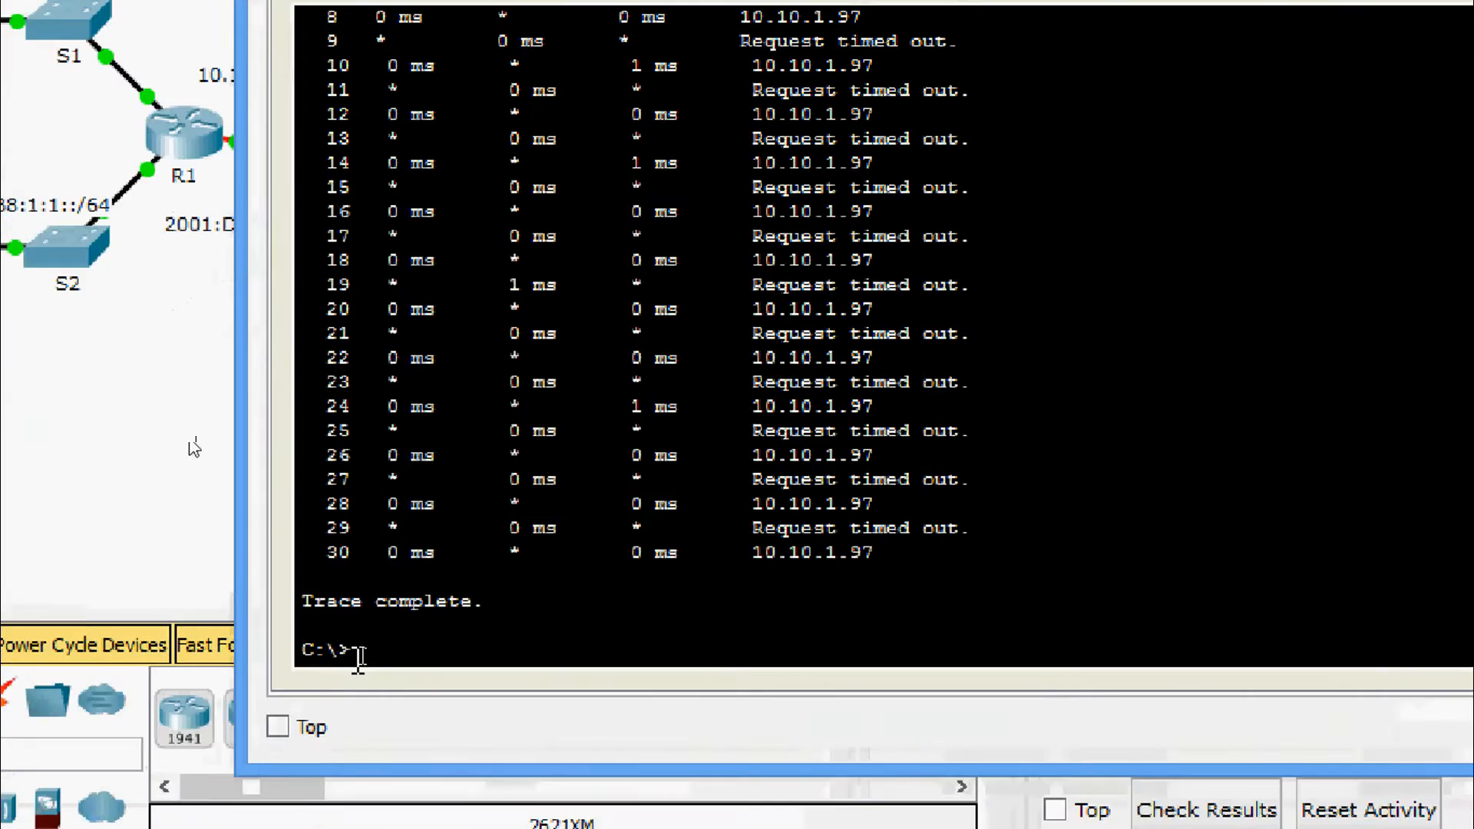
pyautogui.write('tracert 10.10.1.18')
pyautogui.press('Up')
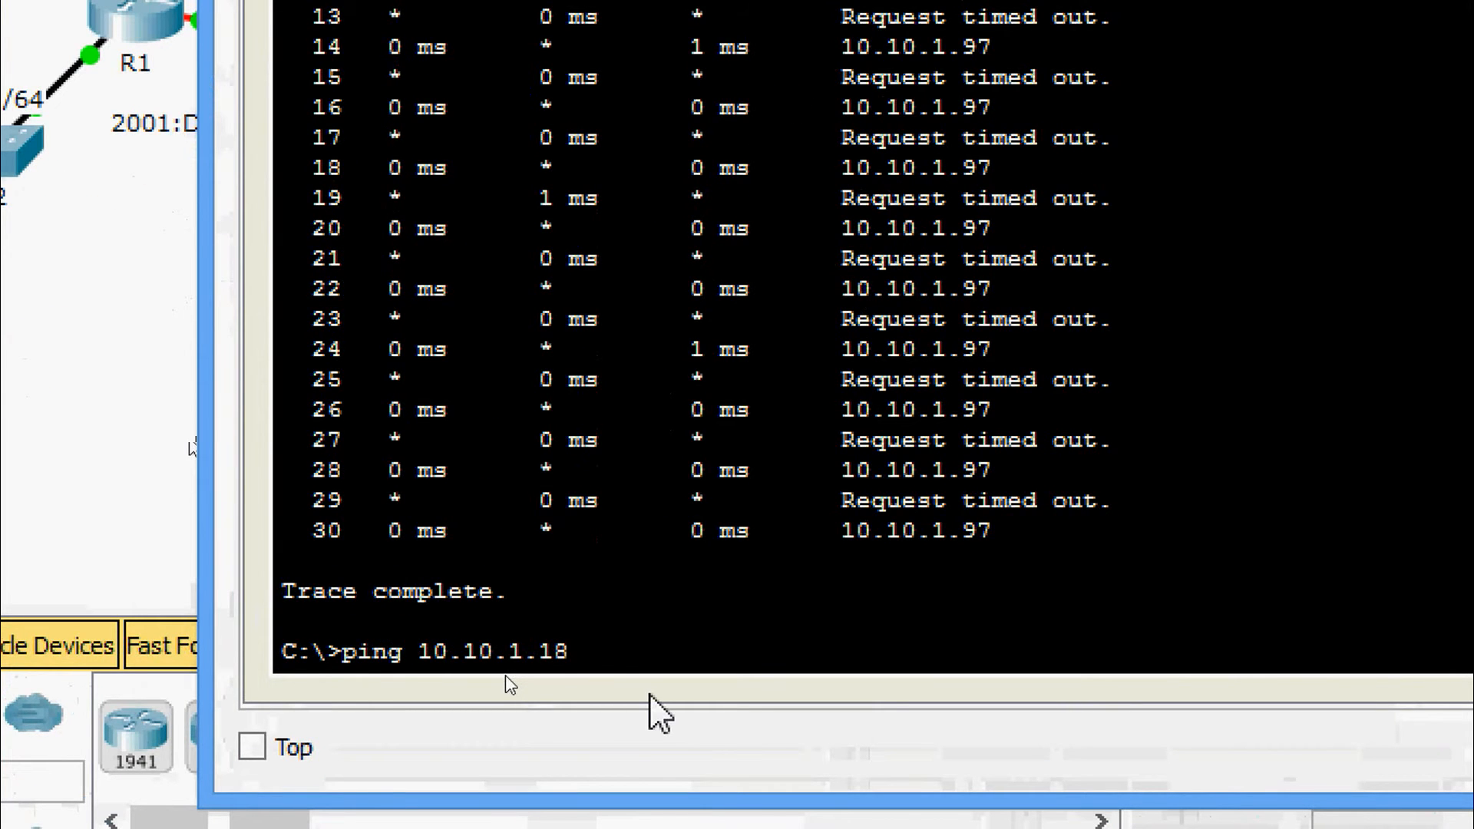
pyautogui.press('Return')
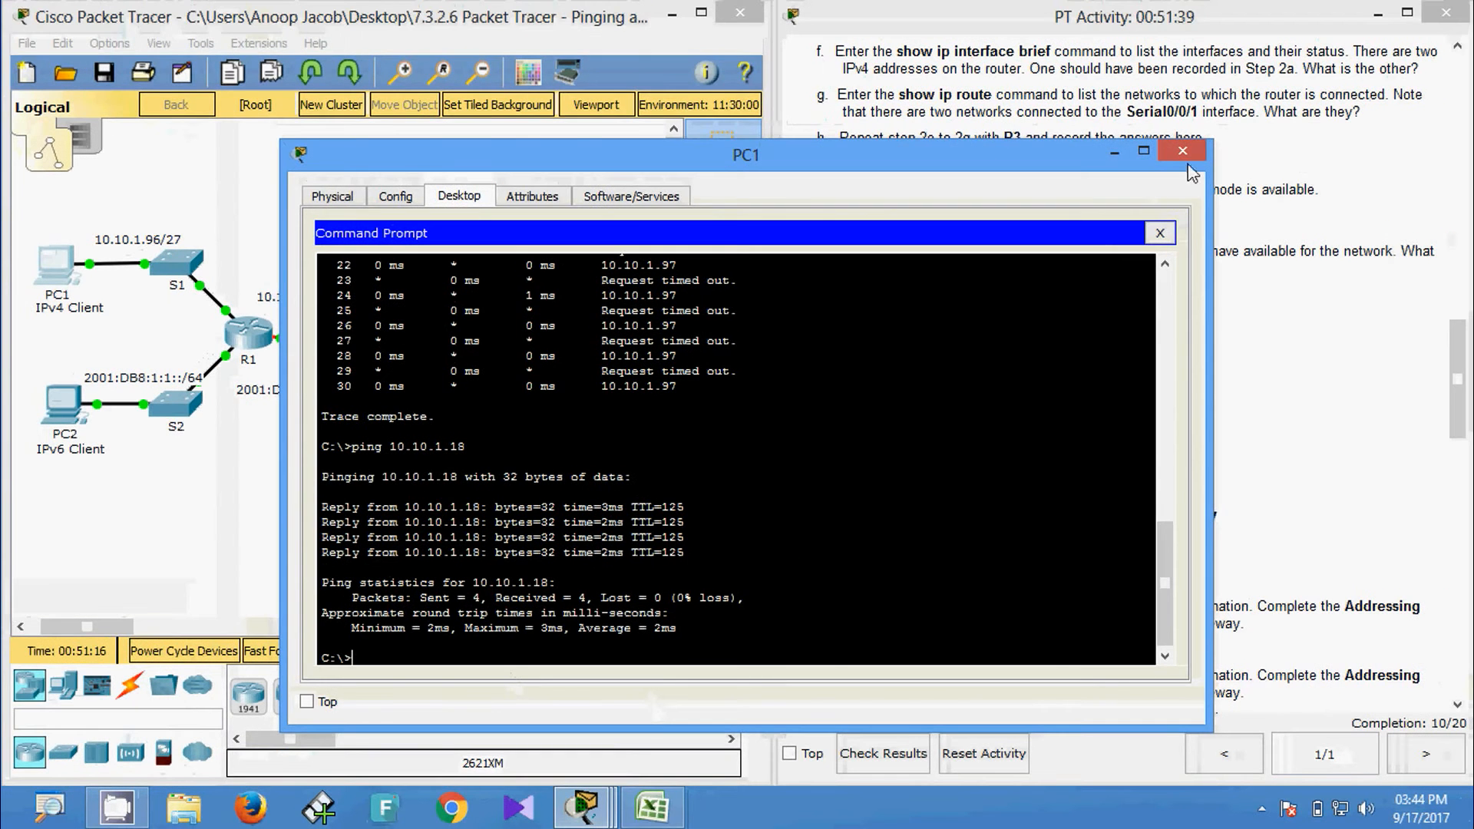
pyautogui.click(1183, 153)
pyautogui.click(620, 269)
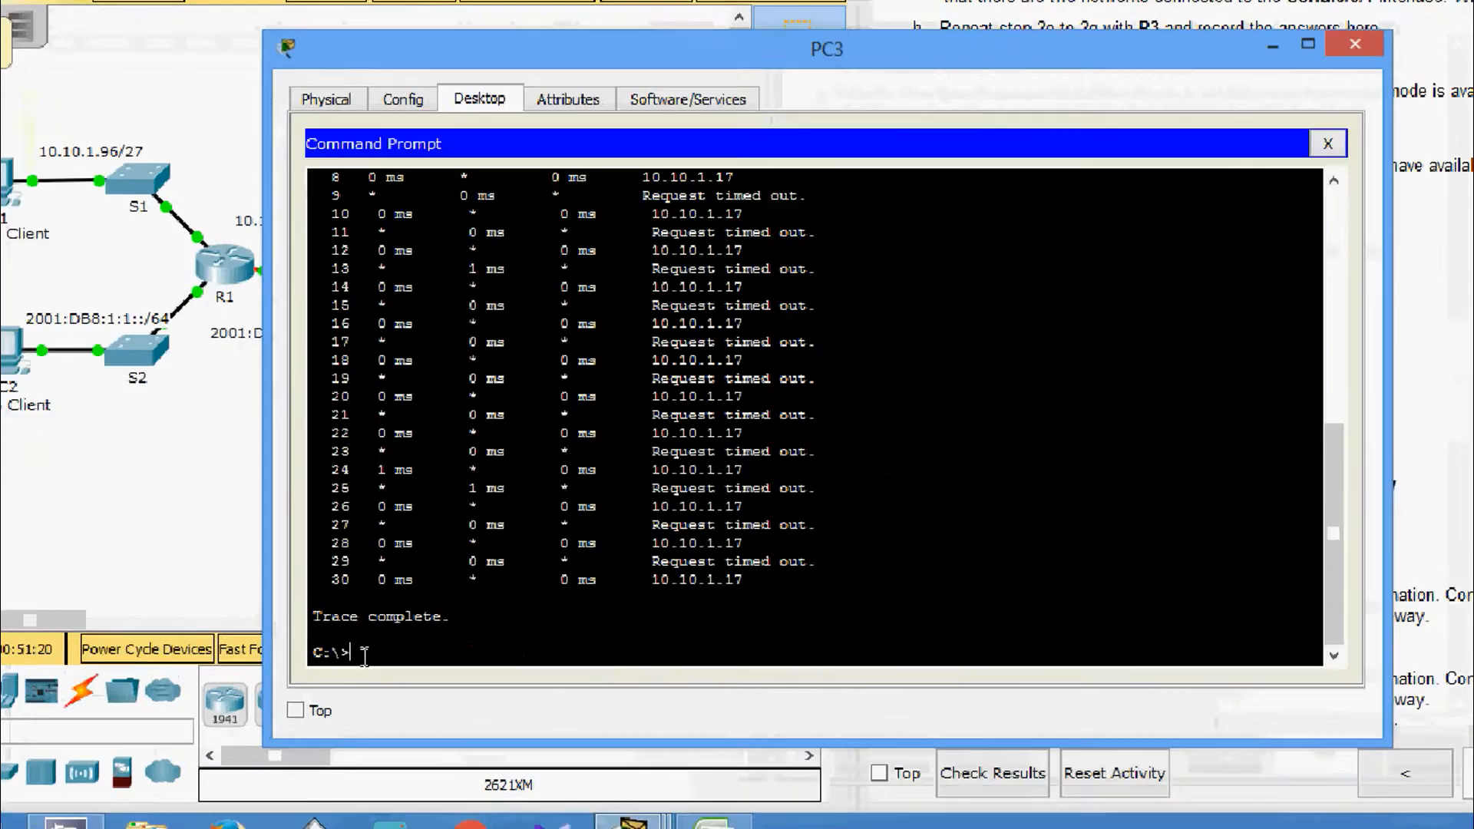
pyautogui.press('Up')
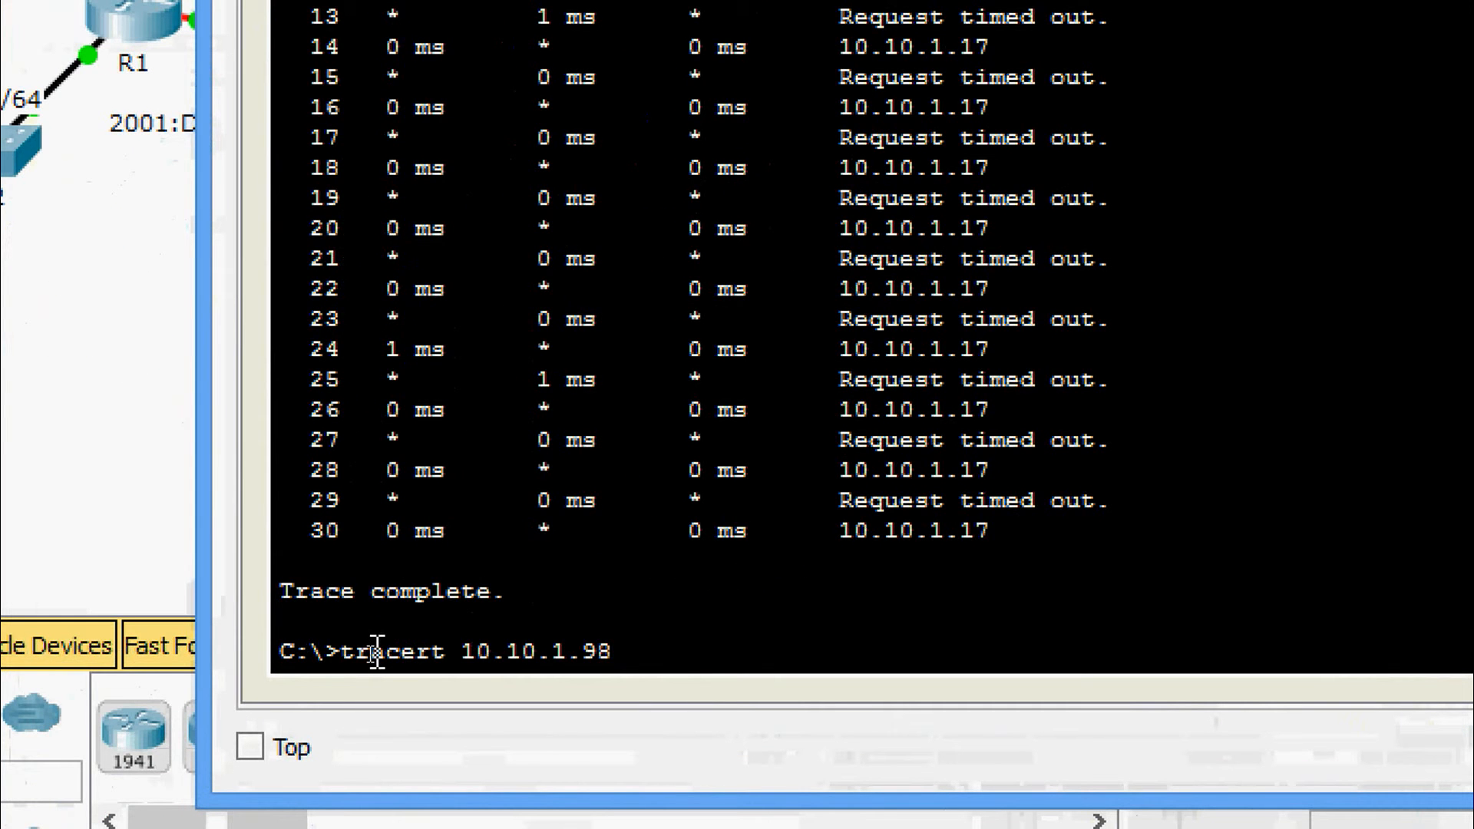
pyautogui.press('Up')
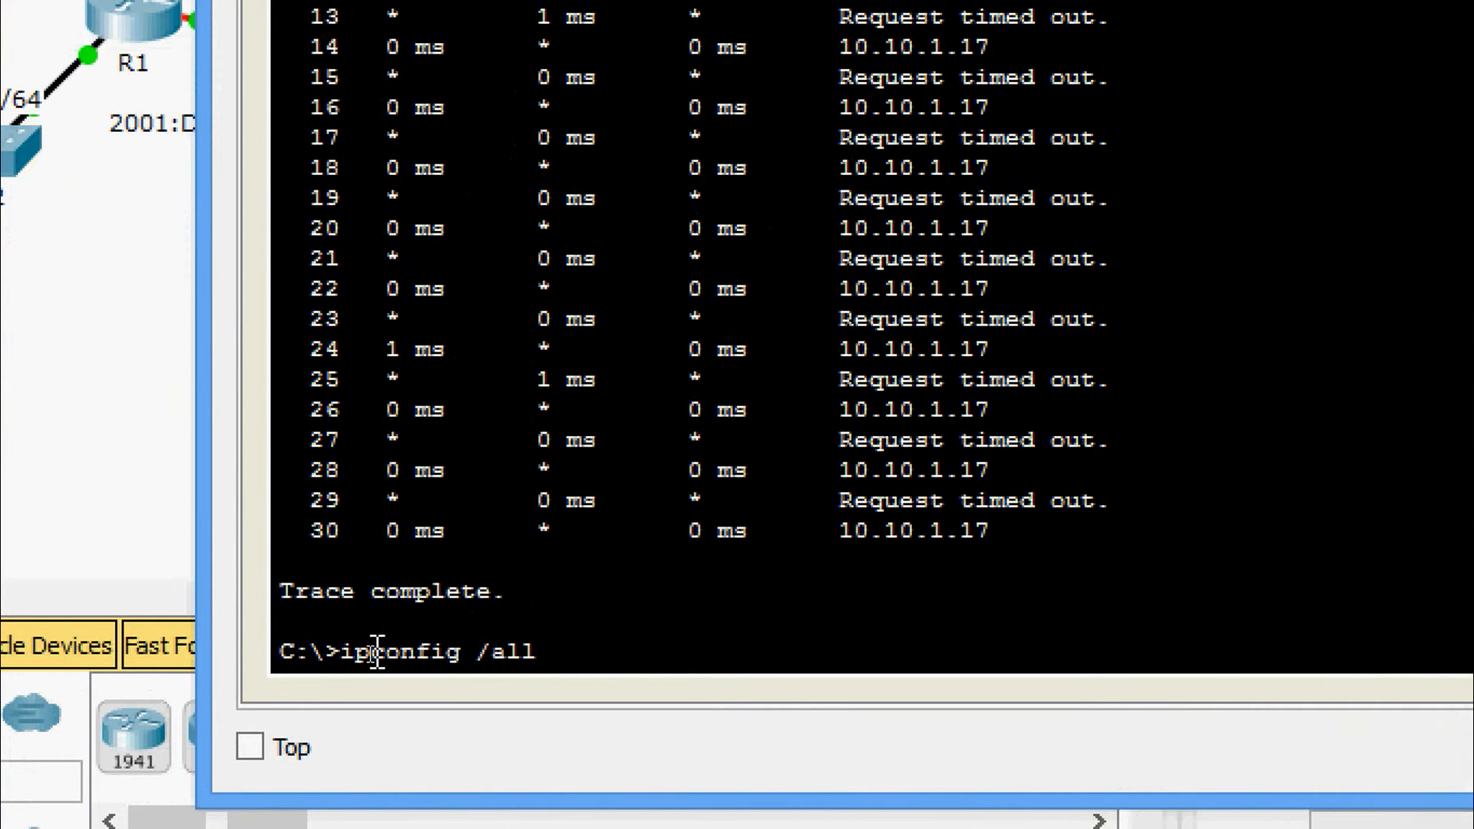
pyautogui.press('Down')
pyautogui.press('Down')
pyautogui.press('Up')
pyautogui.press('Up')
pyautogui.press('Down')
pyautogui.press('Down')
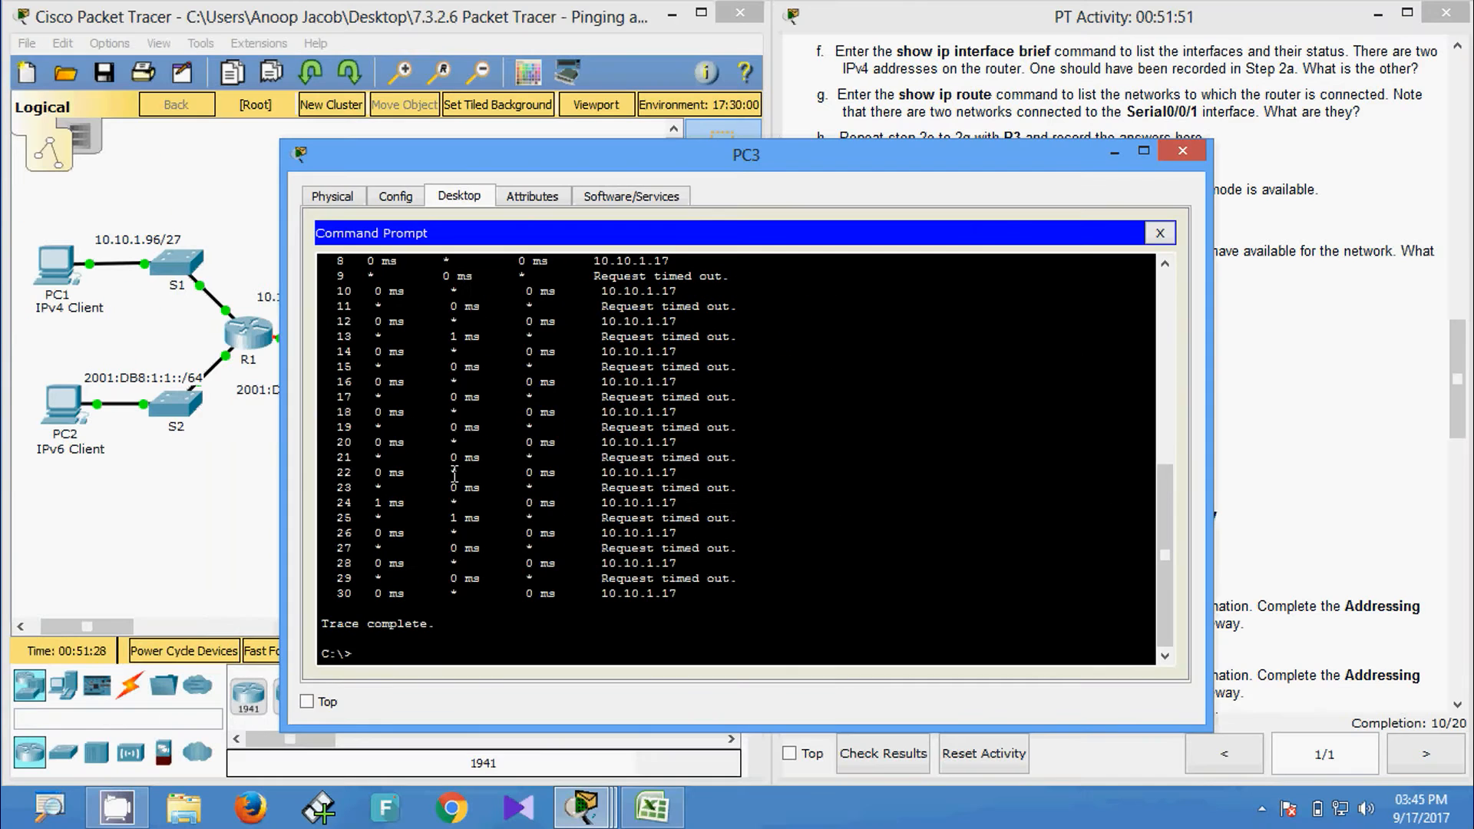
pyautogui.click(1163, 185)
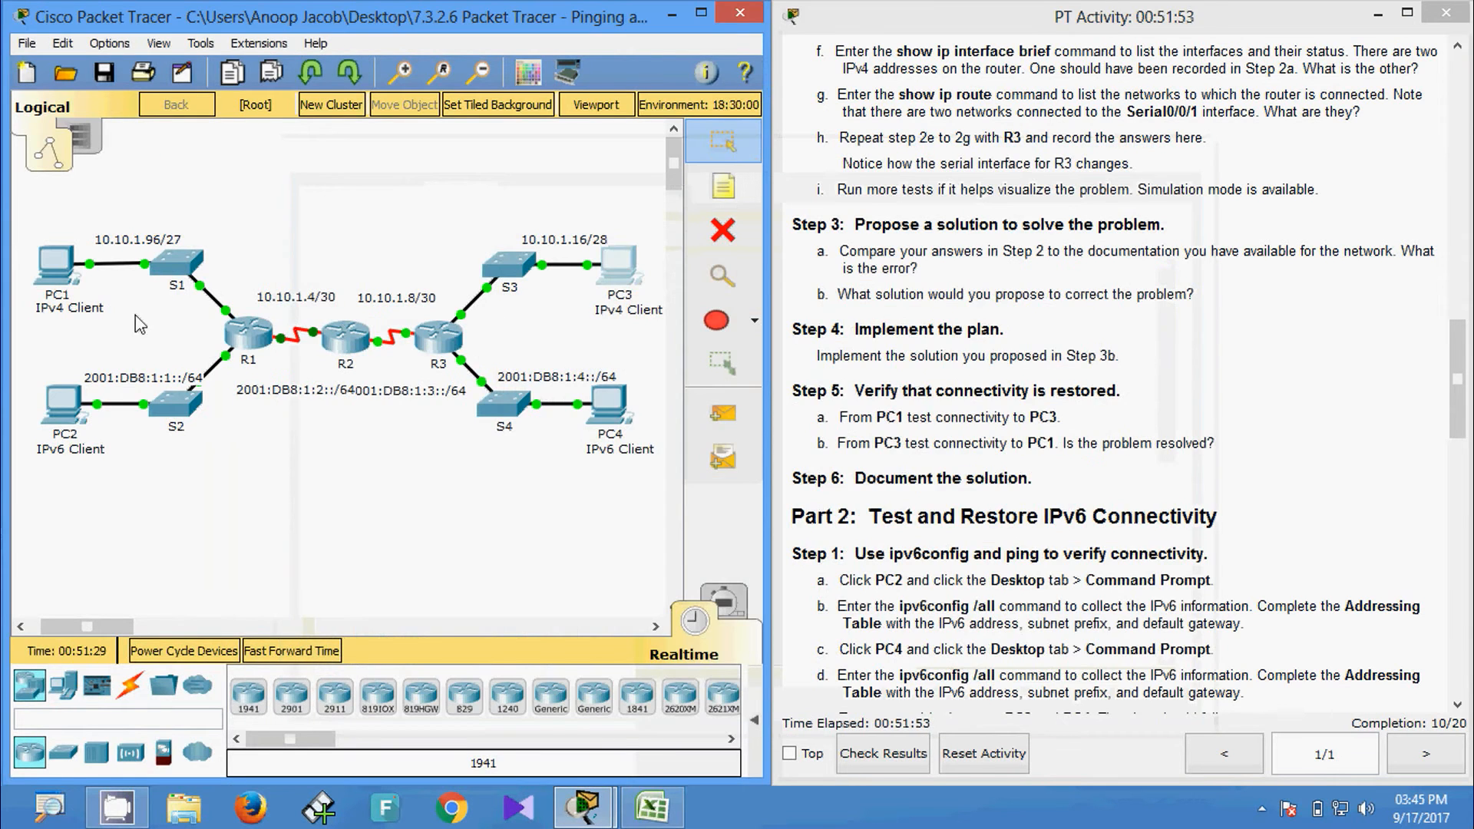
# Copy PC1's IPv4 address from the ipconfig /all output in its command prompt.
pyautogui.click(55, 263)
pyautogui.click(891, 269)
pyautogui.scroll(10, 598, 374)
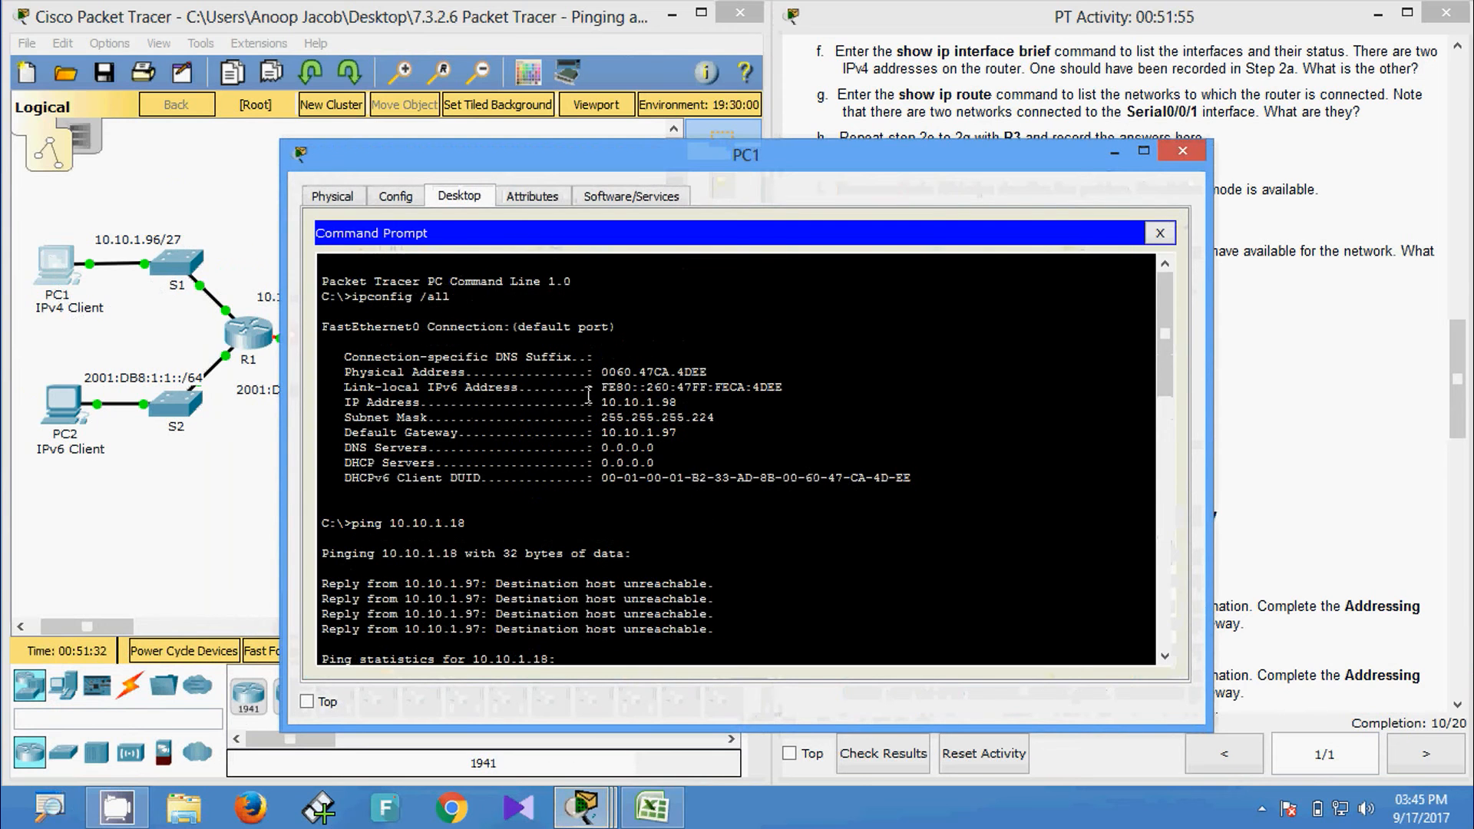
pyautogui.moveTo(601, 404); pyautogui.dragTo(675, 402)
pyautogui.rightClick(664, 404)
pyautogui.click(700, 415)
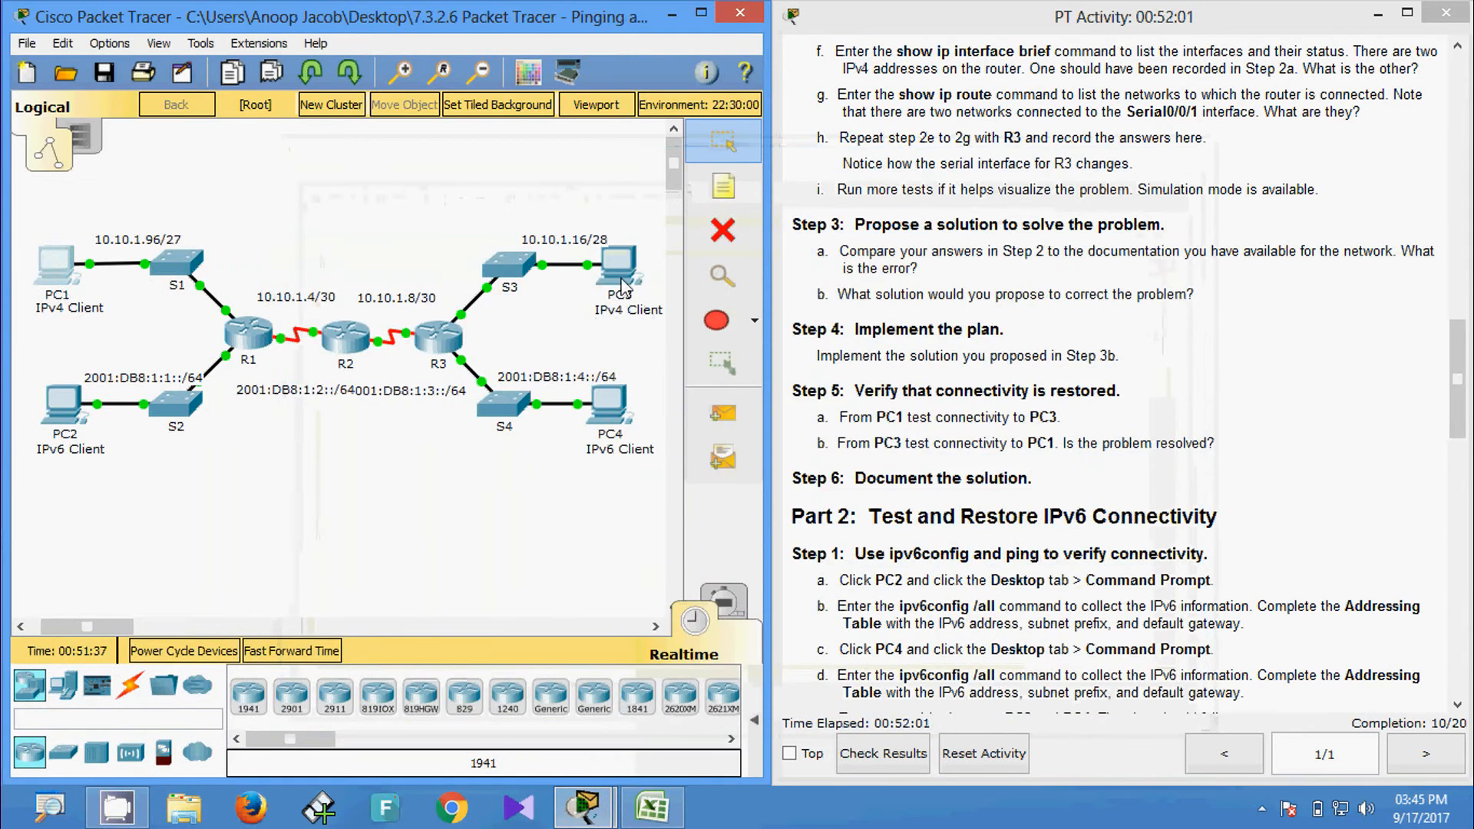
# Test connectivity from PC3 to PC1 by pinging the copied address 10.10.1.98 in PC3's command prompt.
pyautogui.click(619, 272)
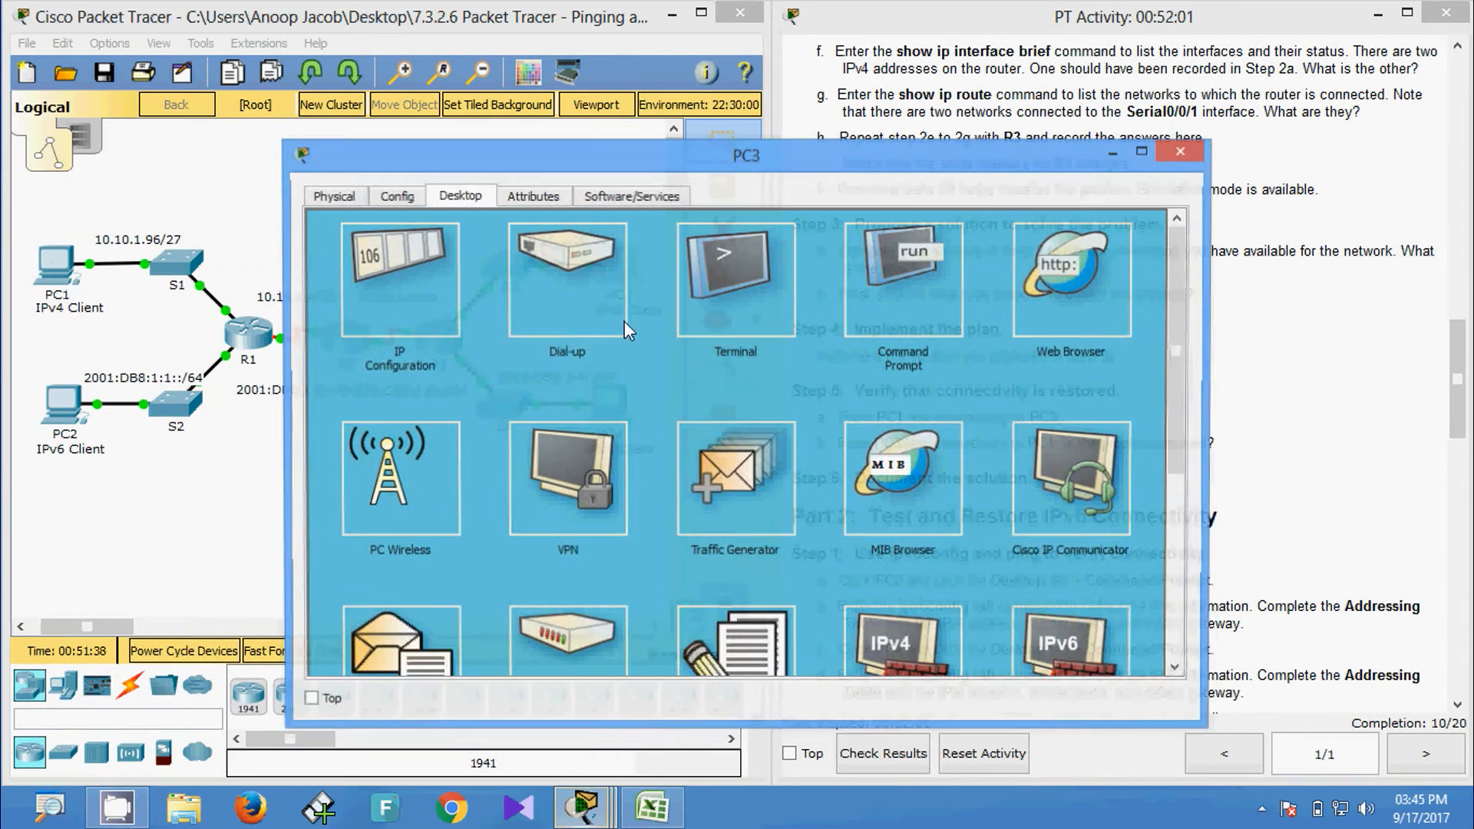
pyautogui.click(929, 261)
pyautogui.scroll(-7, 536, 514)
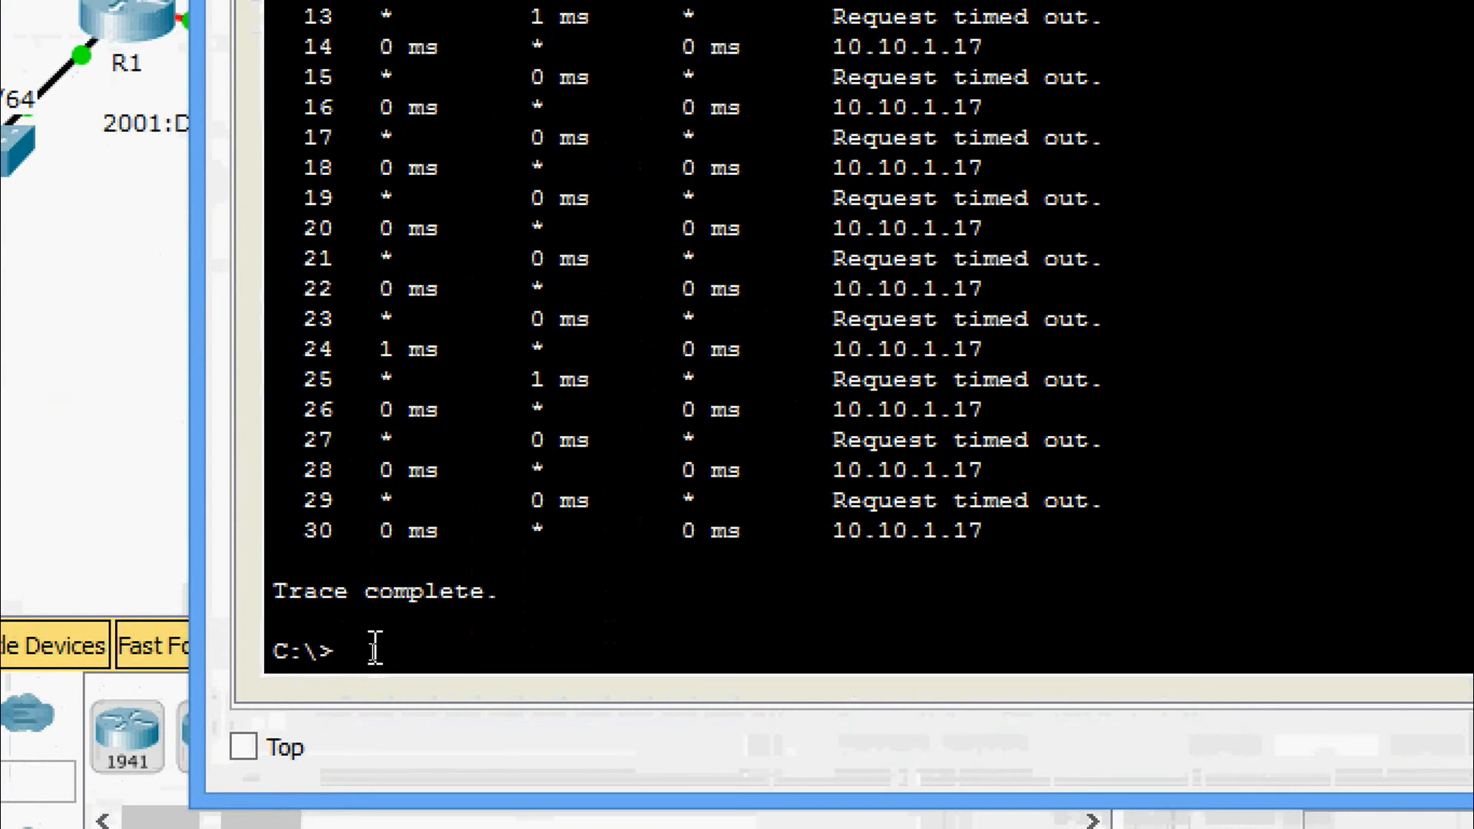
pyautogui.write('ping')
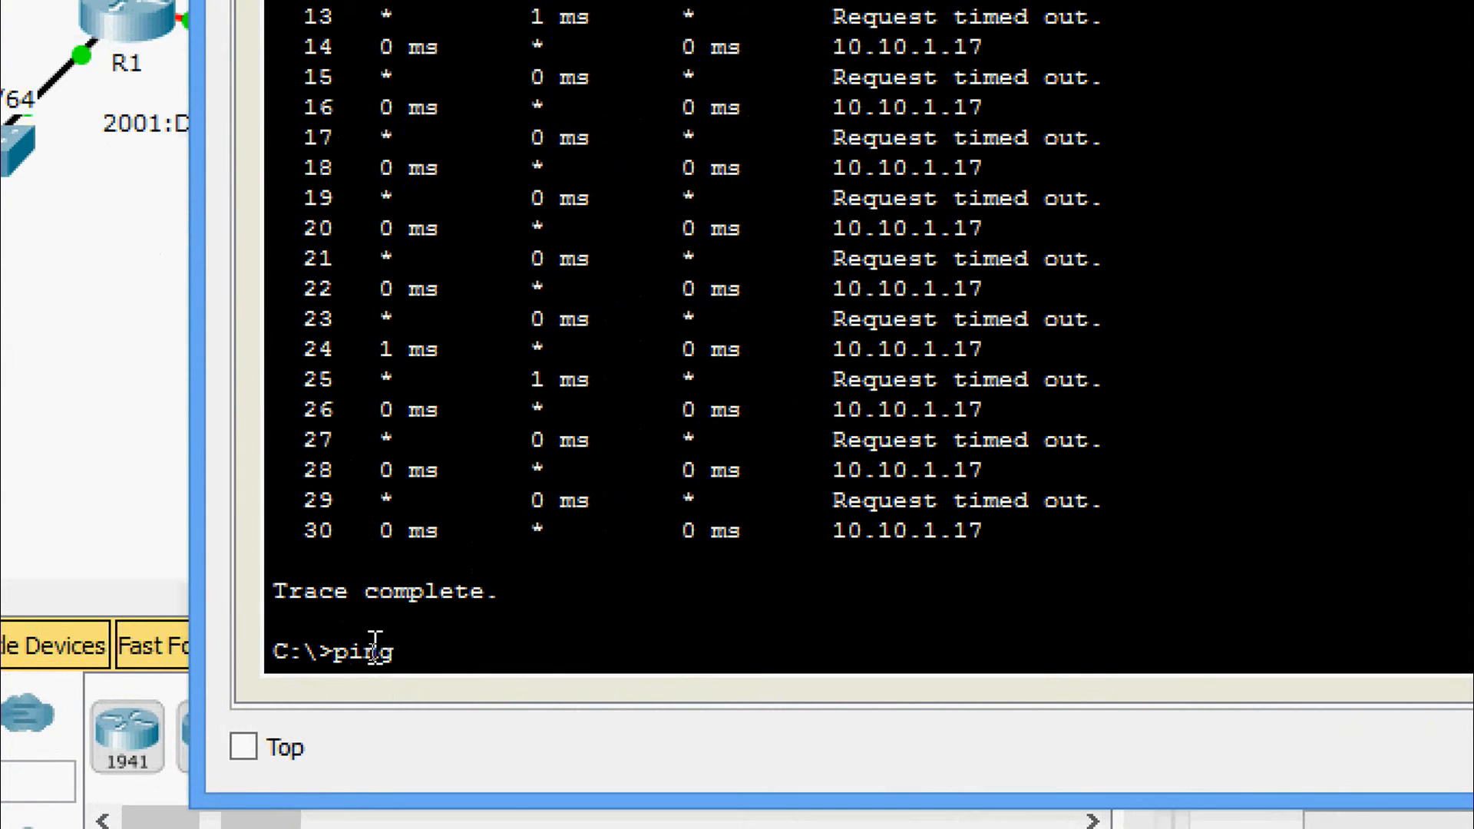
pyautogui.rightClick(422, 656)
pyautogui.click(525, 729)
pyautogui.press('Return')
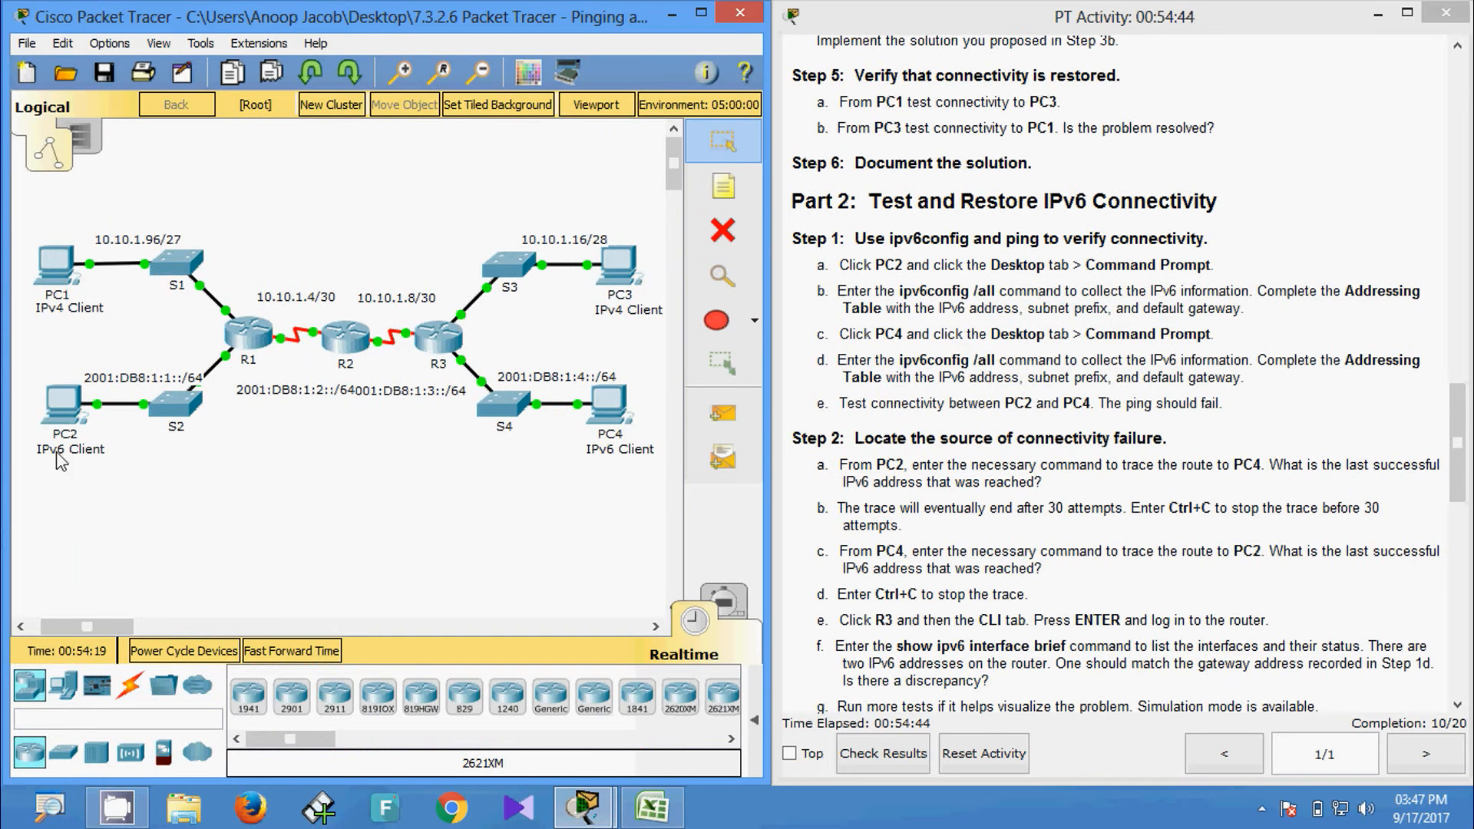
# Run ipv6config /all in PC2's command prompt and highlight the IPv6 address and default gateway.
pyautogui.click(64, 415)
pyautogui.click(452, 198)
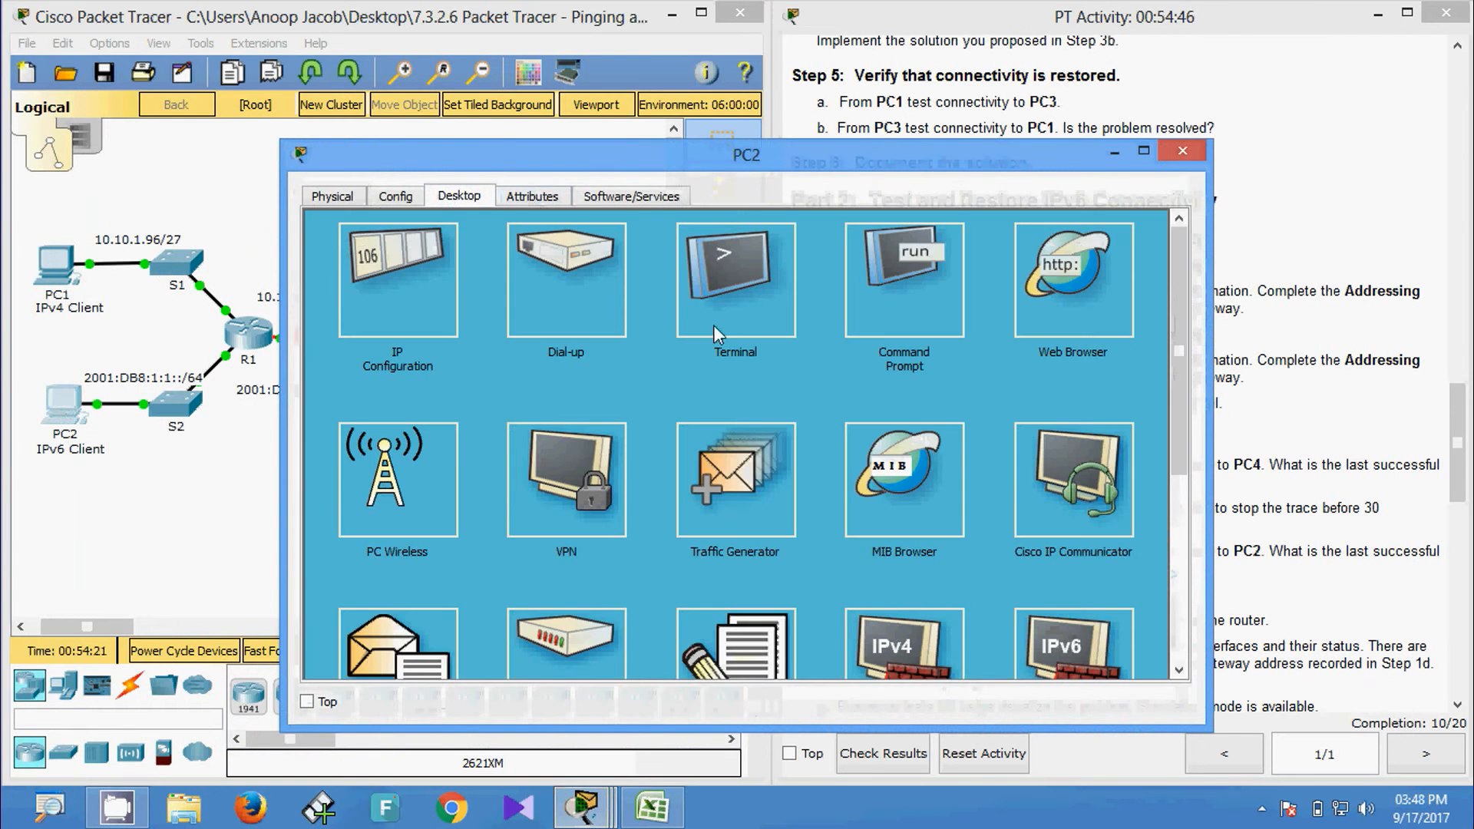
pyautogui.click(882, 303)
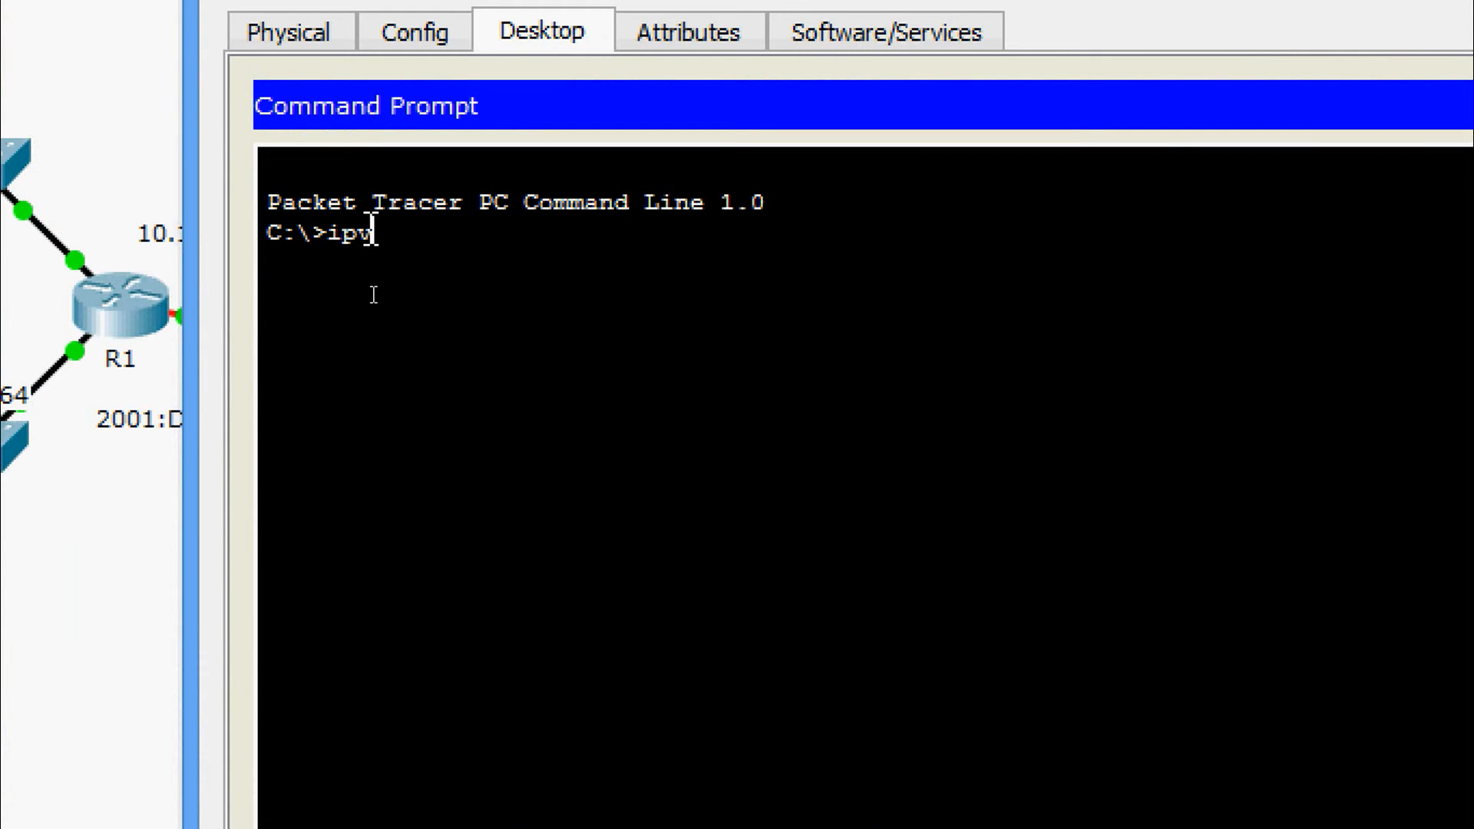
pyautogui.write('ipv6config /all')
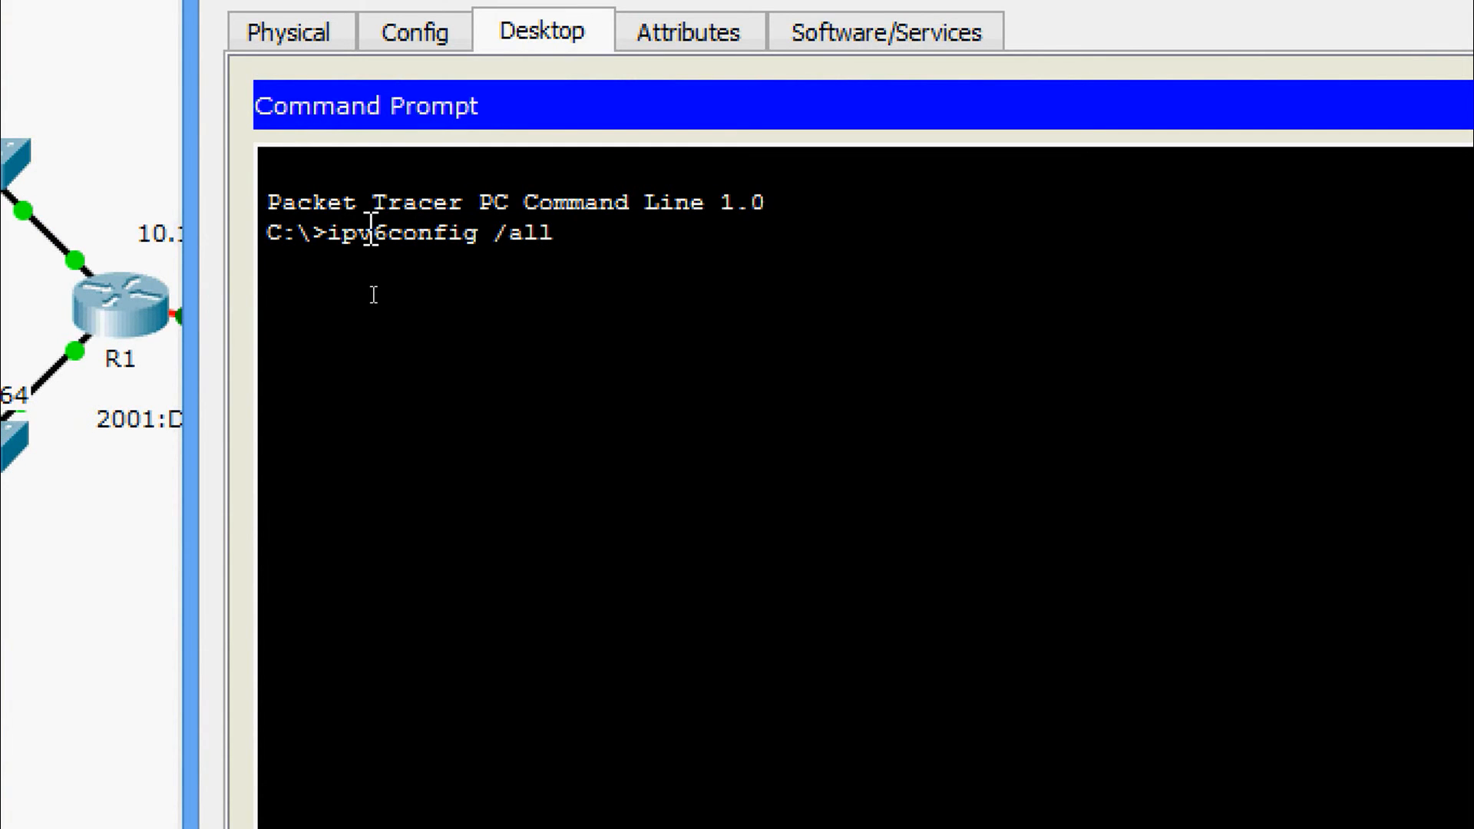
pyautogui.press('Return')
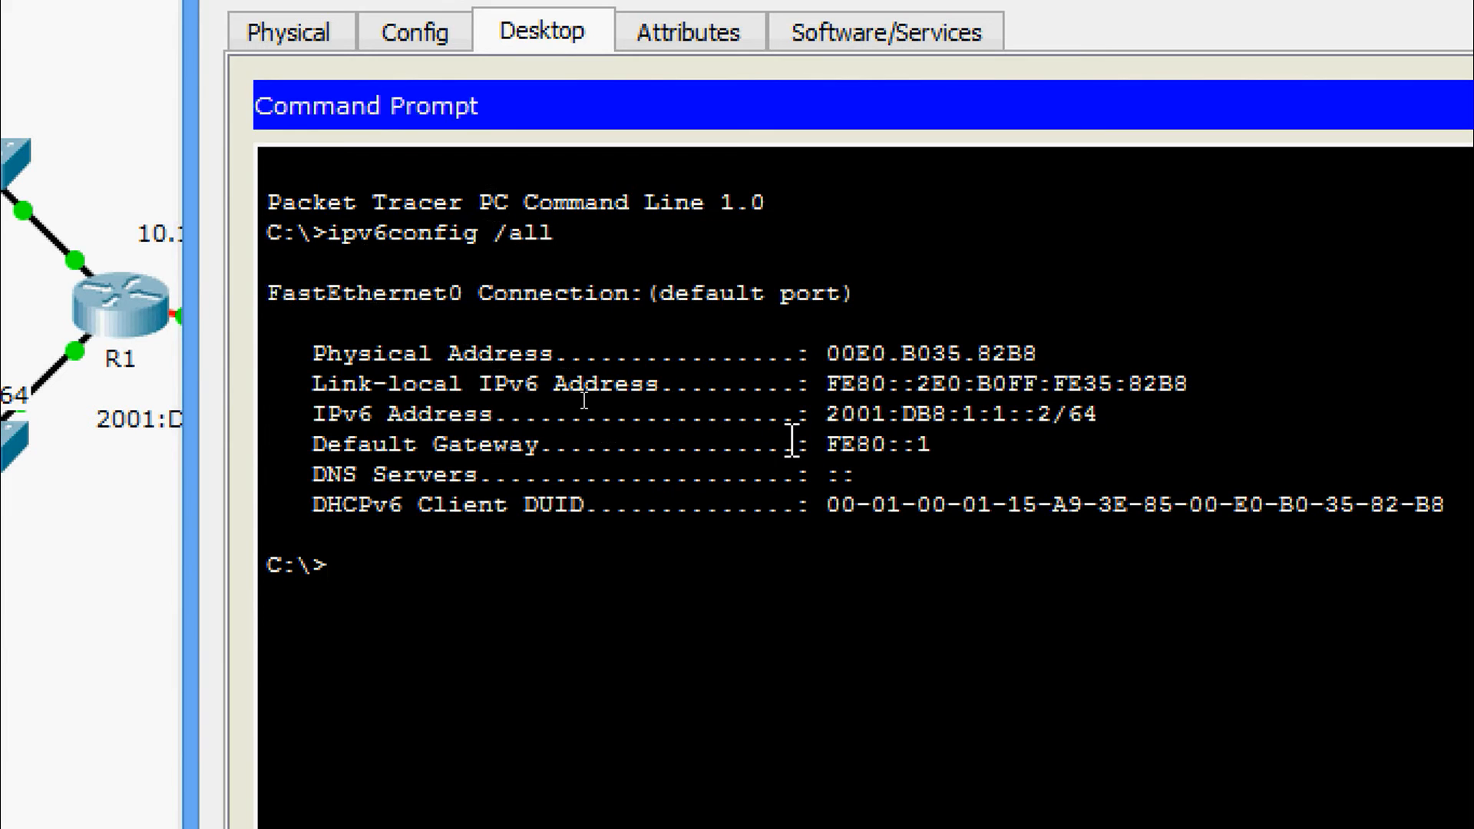
pyautogui.moveTo(820, 424); pyautogui.dragTo(1027, 444)
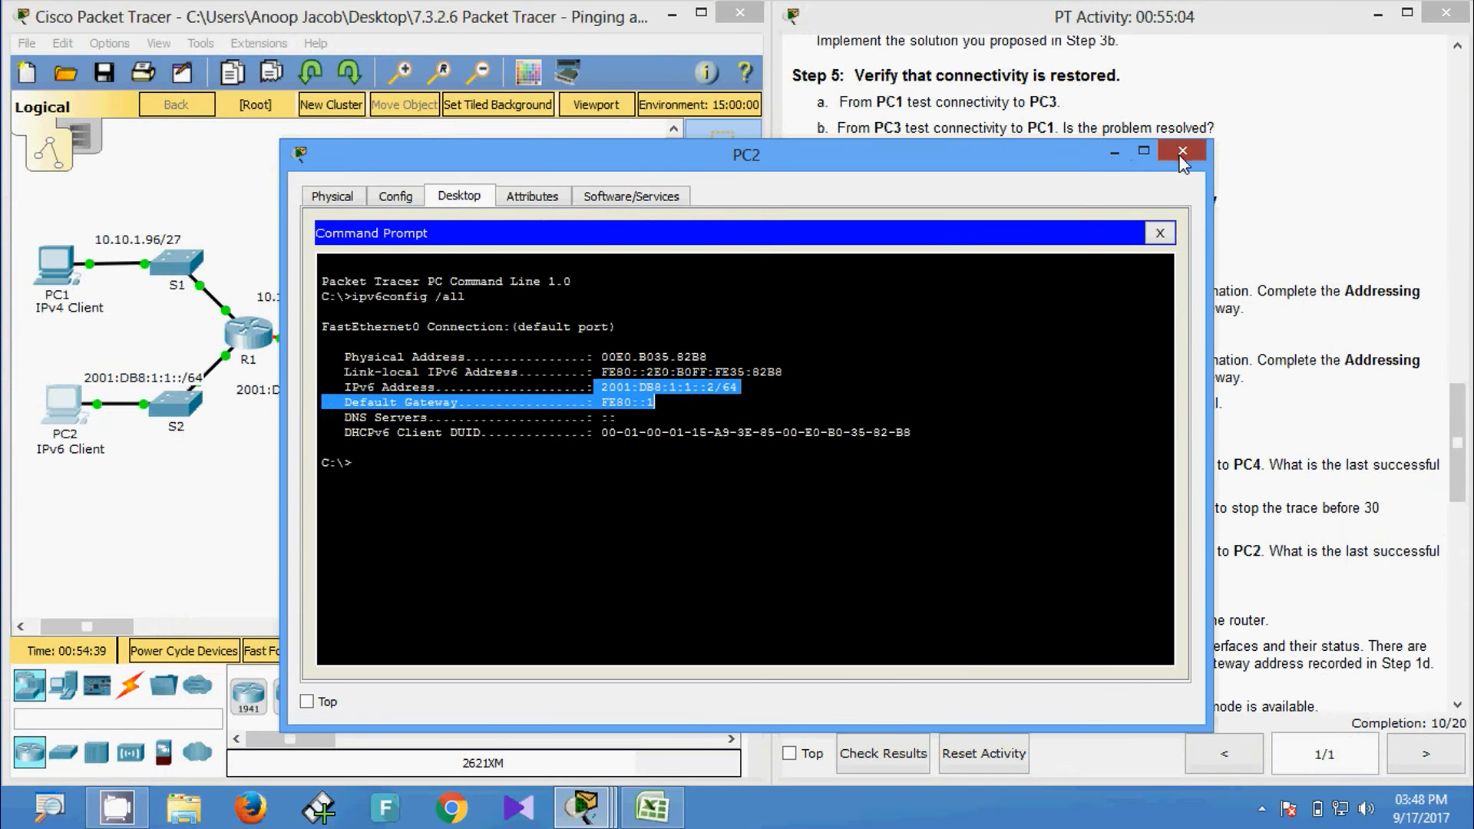
pyautogui.click(1115, 153)
# Run ipv6config /all in PC4's command prompt and highlight the IPv6 address and default gateway.
pyautogui.click(619, 407)
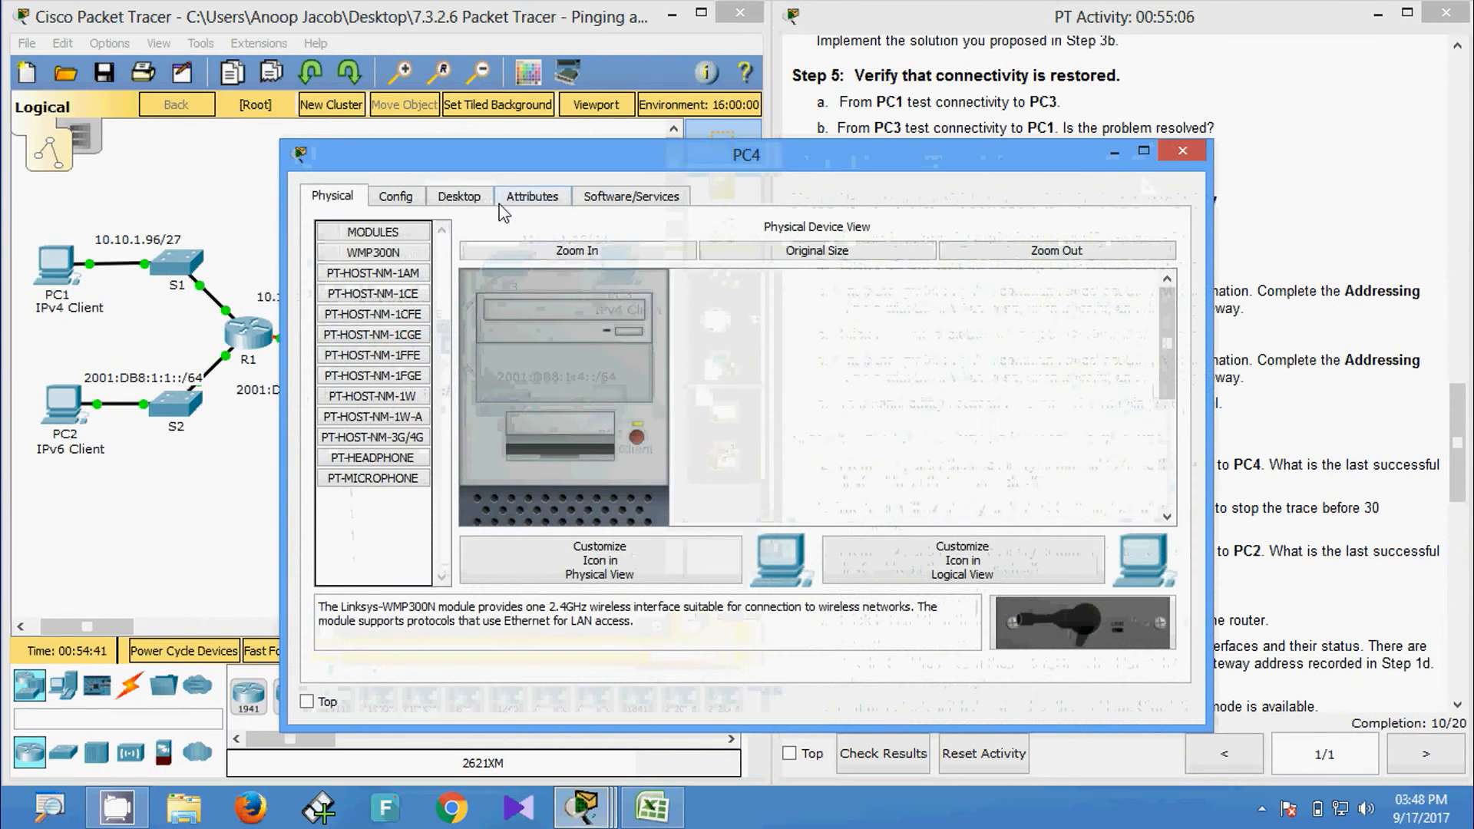
pyautogui.click(460, 196)
pyautogui.click(953, 253)
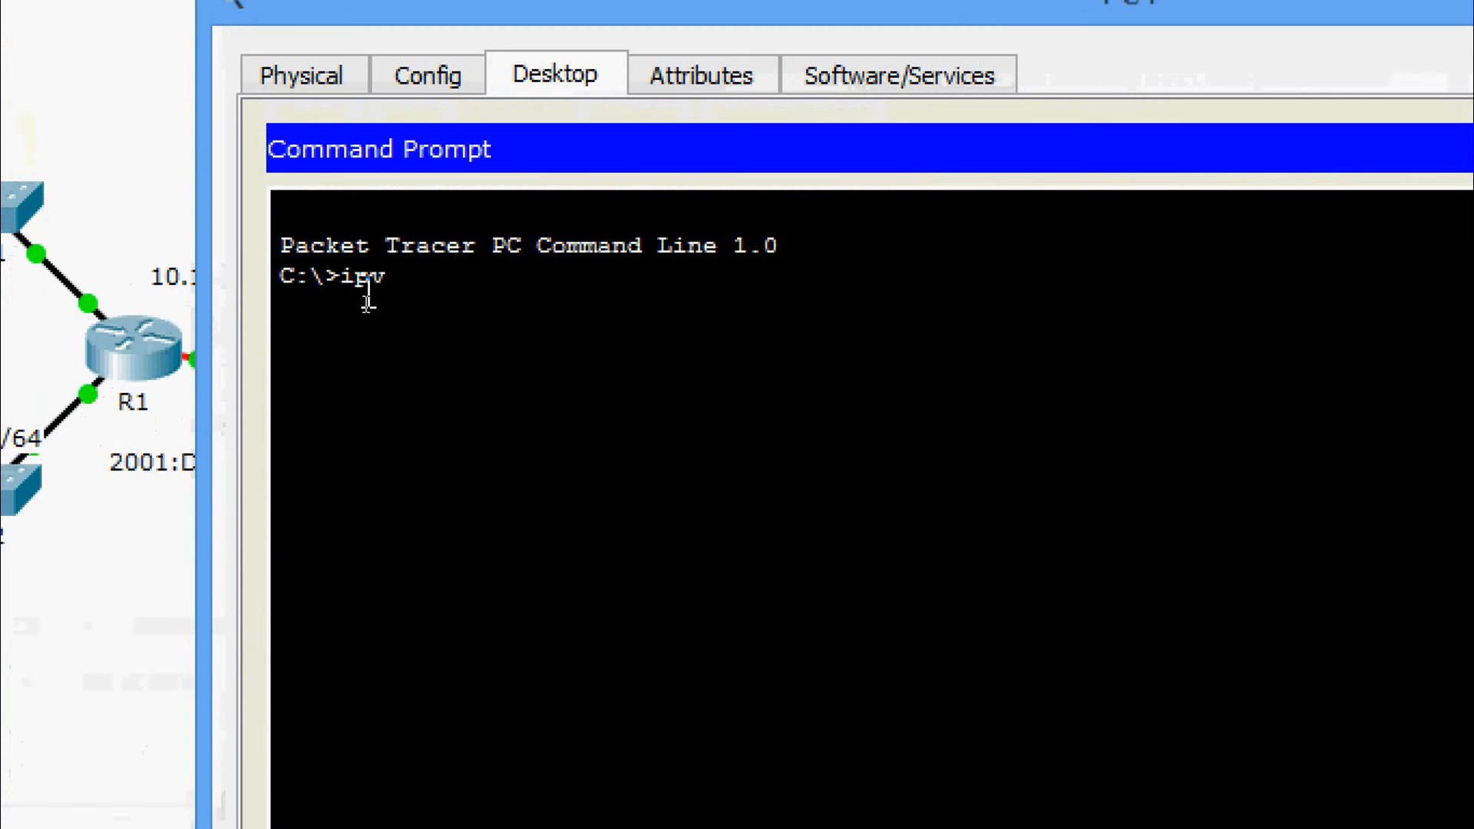
pyautogui.write('ipv6configi')
pyautogui.press('BackSpace')
pyautogui.write('/all')
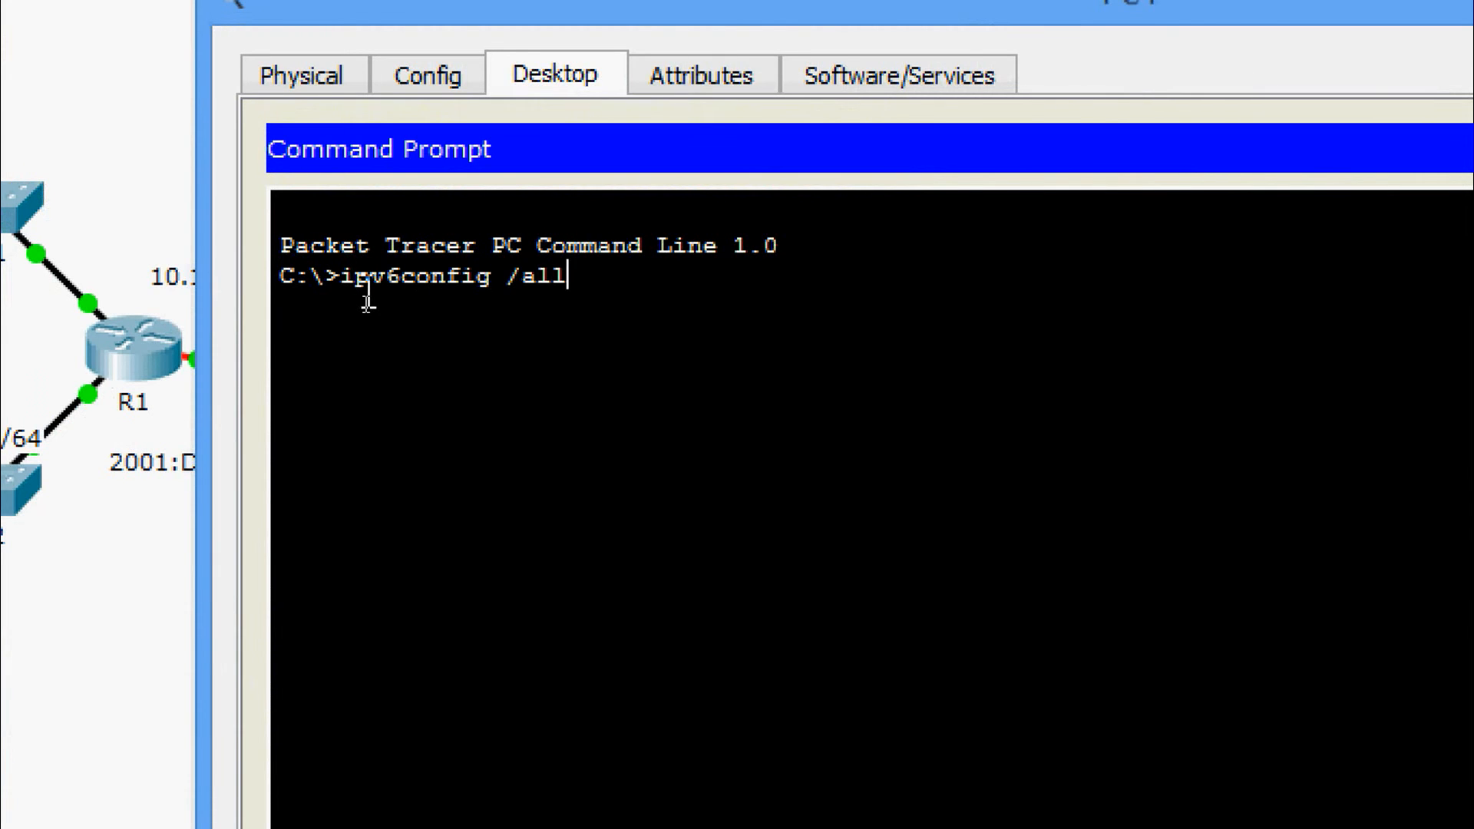
pyautogui.press('Return')
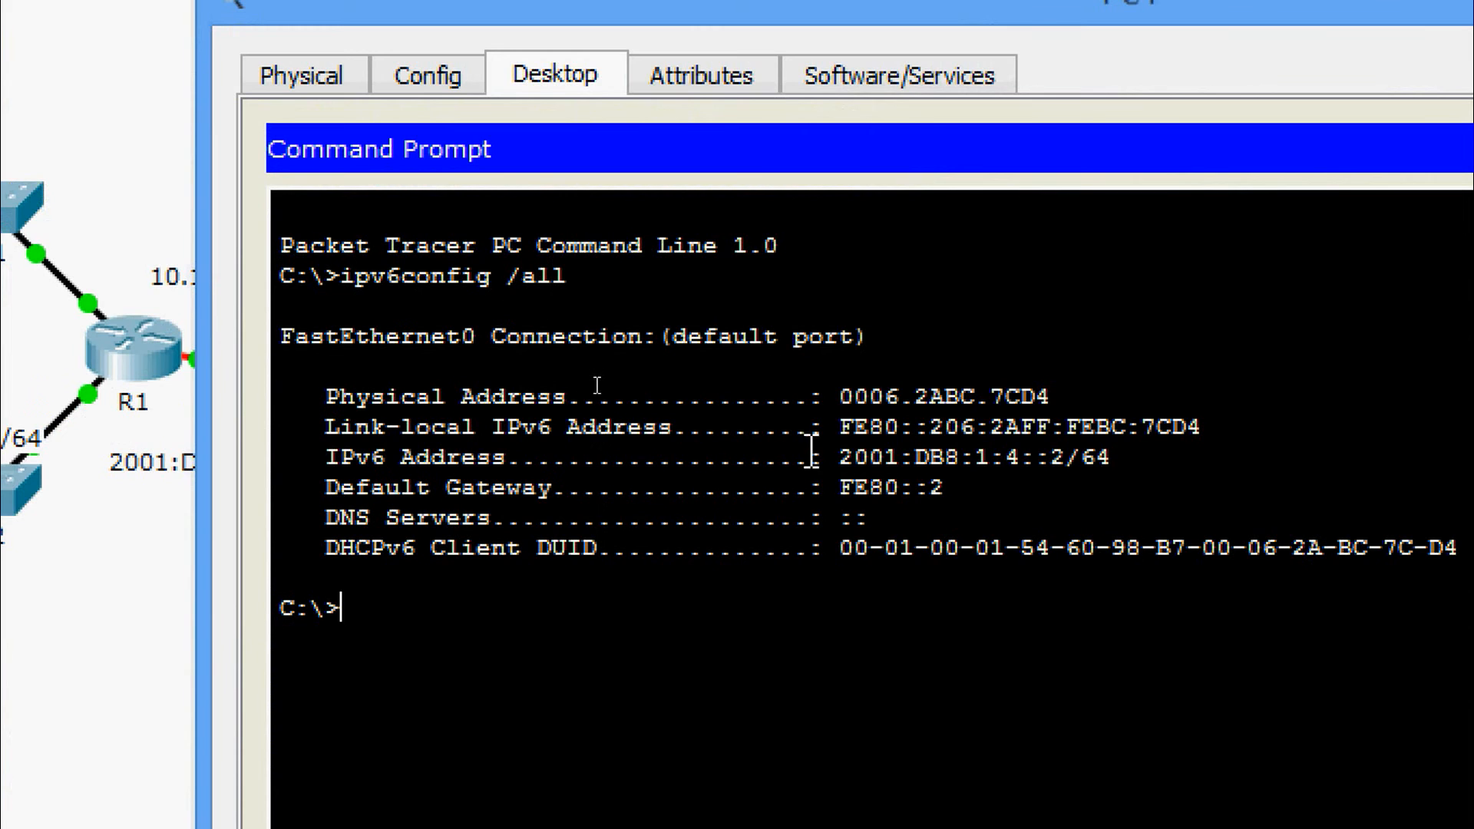
pyautogui.moveTo(825, 457); pyautogui.dragTo(956, 488)
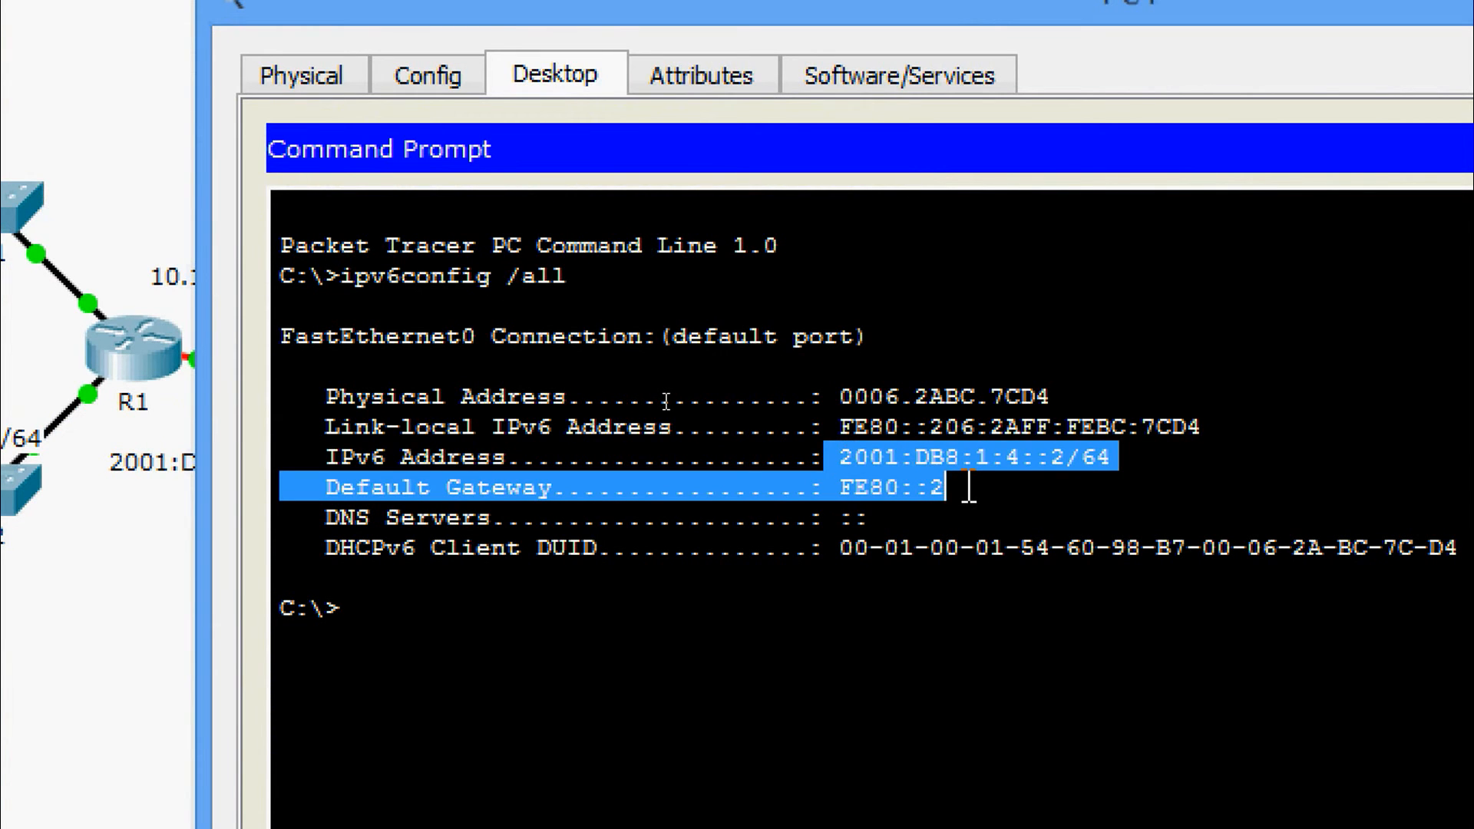
pyautogui.click(969, 487)
pyautogui.hotkey('alt', 'Tab')
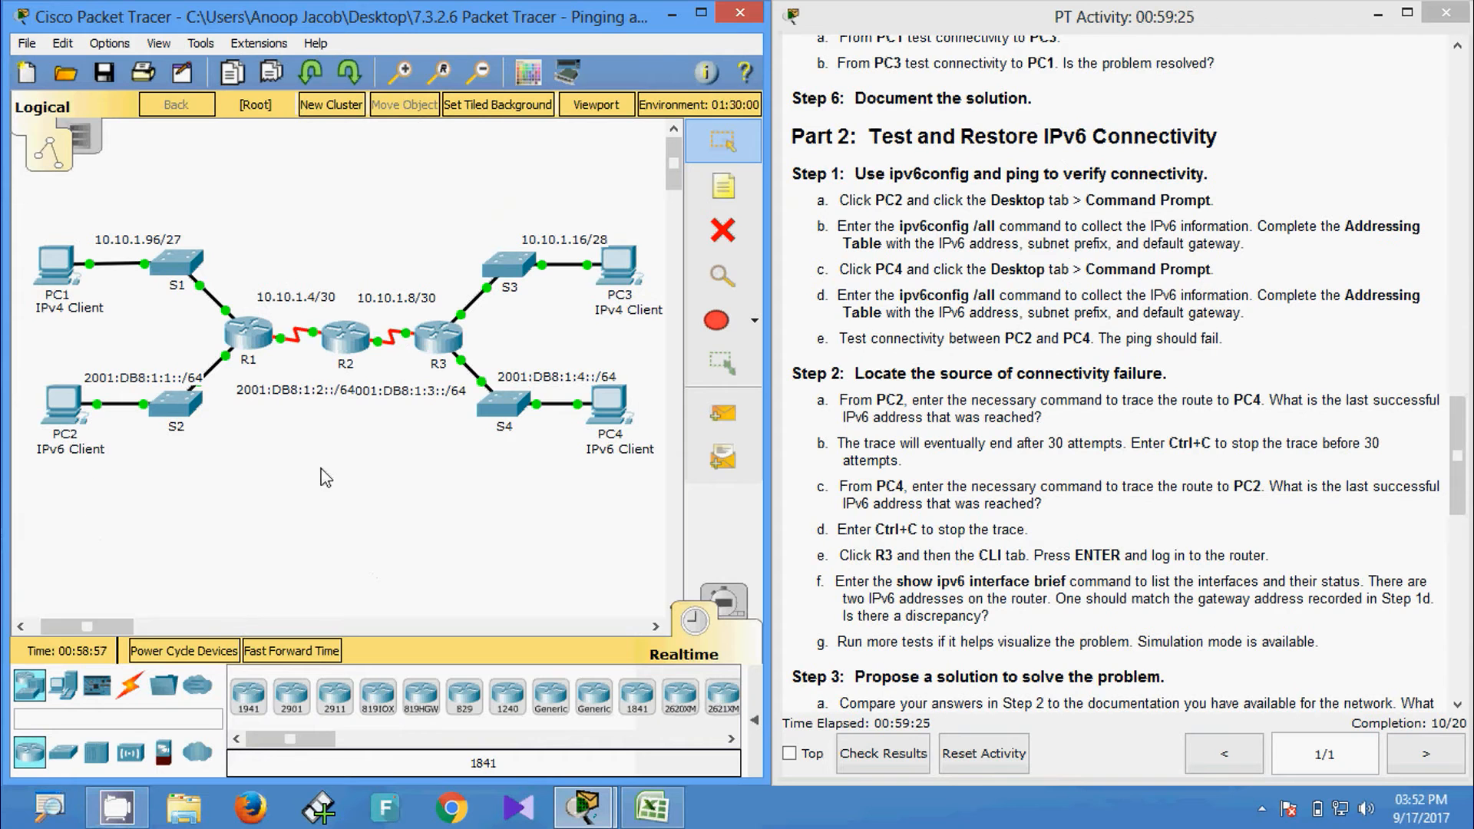
# Test connectivity from PC2 to PC4 by pinging 2001:DB8:1:4::2 in PC2's command prompt.
pyautogui.click(63, 401)
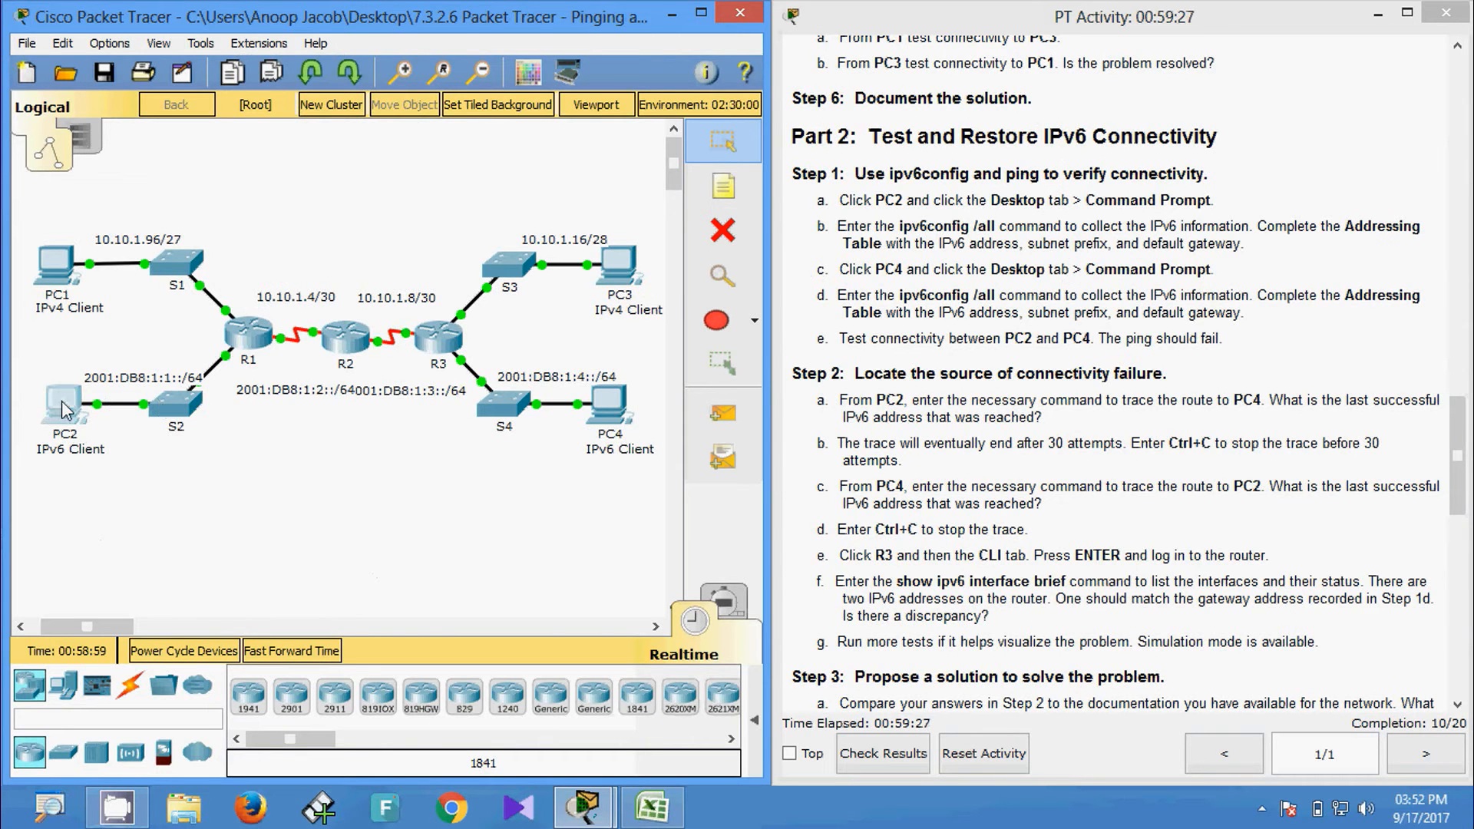
pyautogui.click(906, 284)
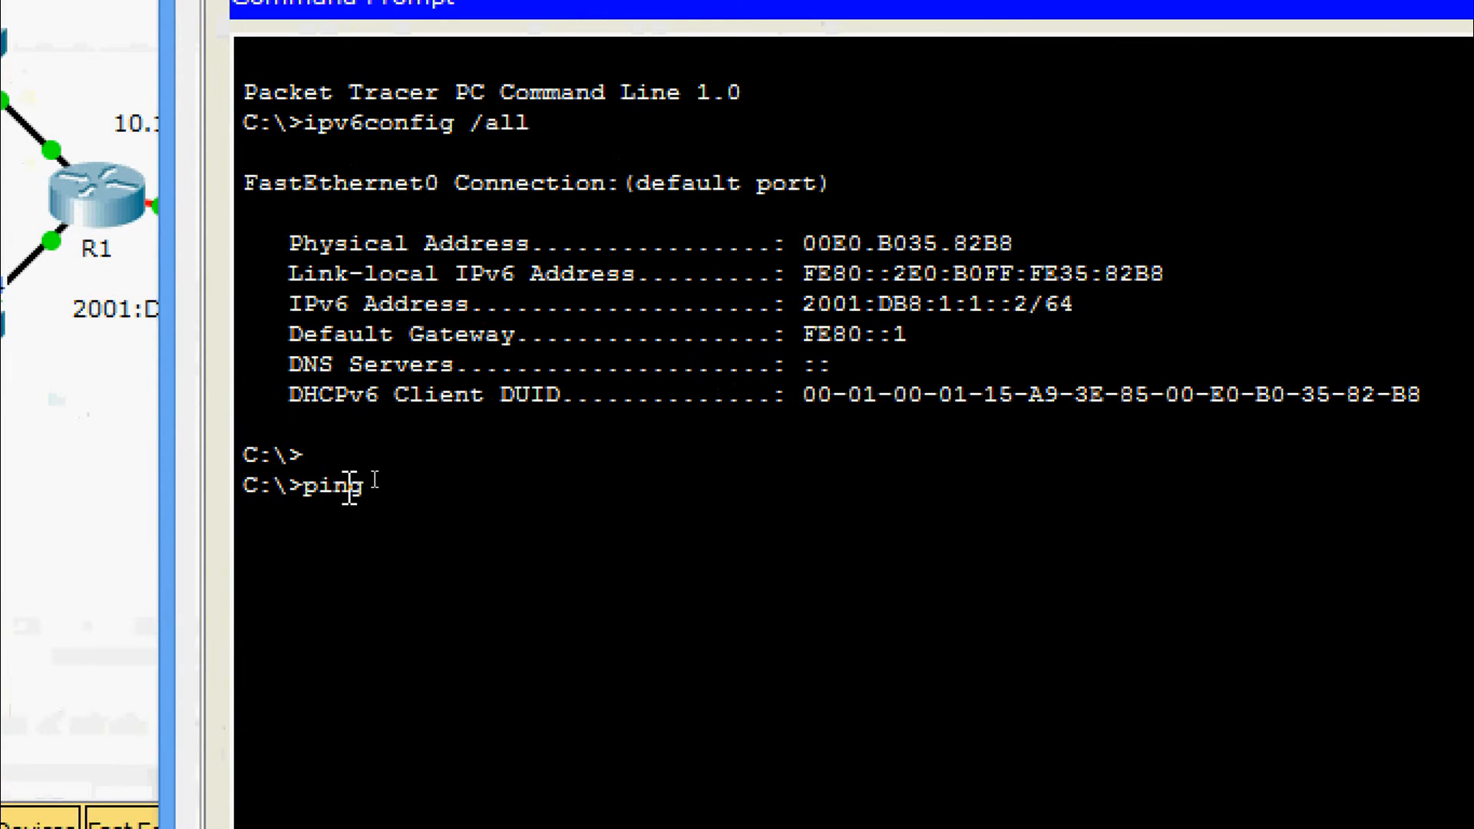
pyautogui.rightClick(436, 484)
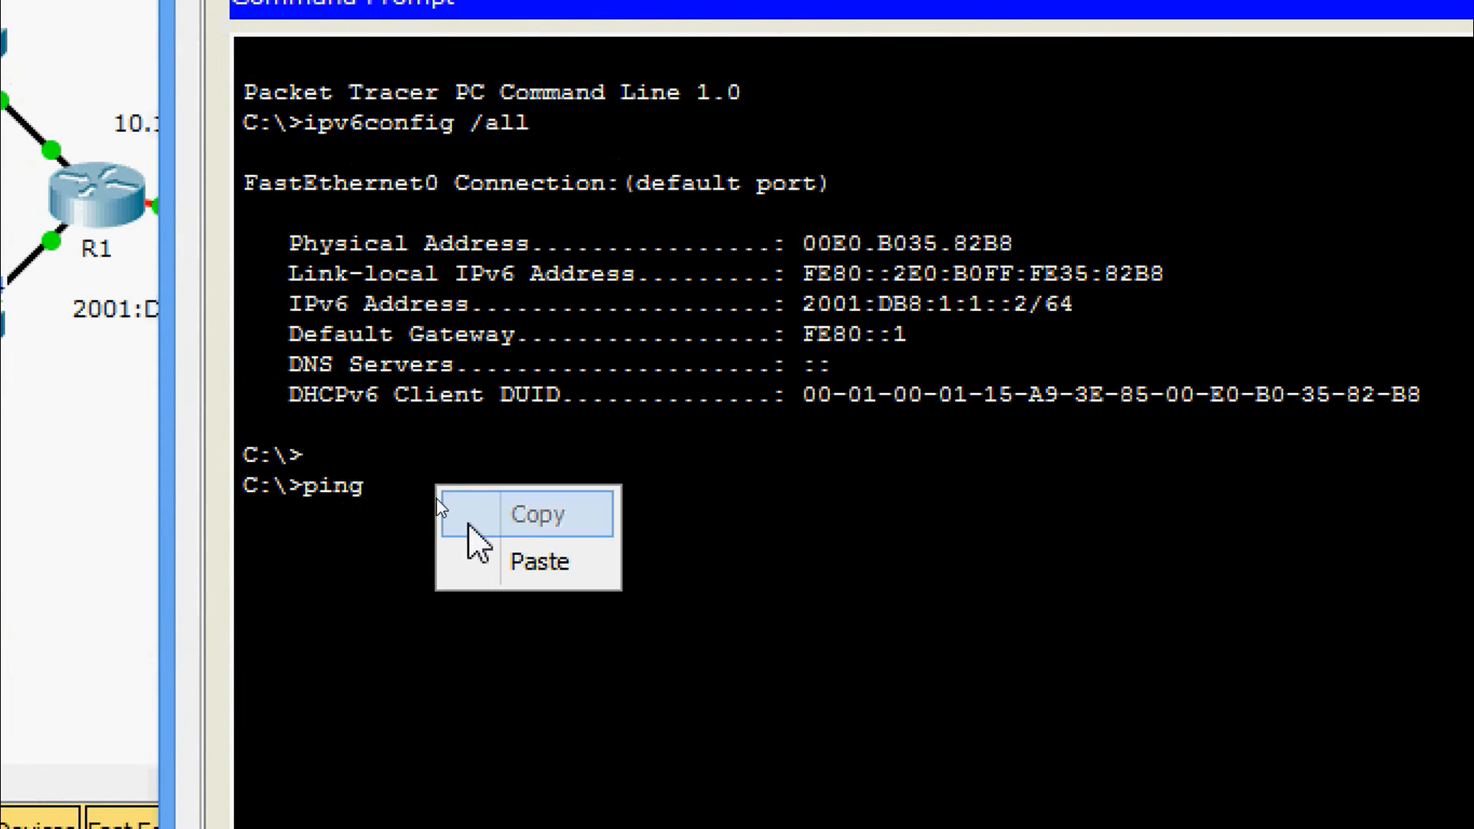
pyautogui.click(478, 560)
pyautogui.press('Return')
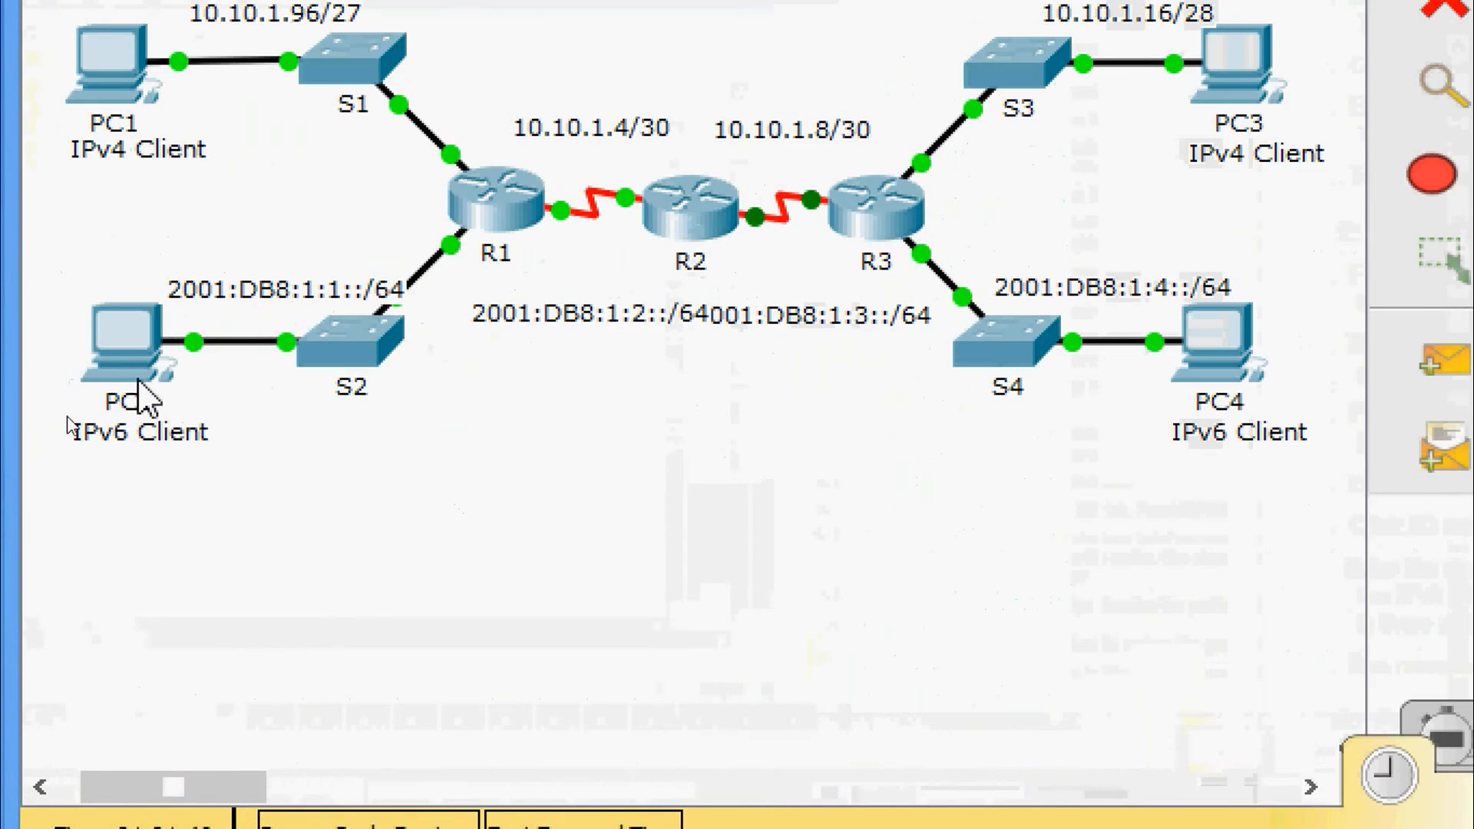
# Trace the route from PC2 to PC4 by running tracert 2001:DB8:1:4::2 in PC2's command prompt.
pyautogui.click(127, 384)
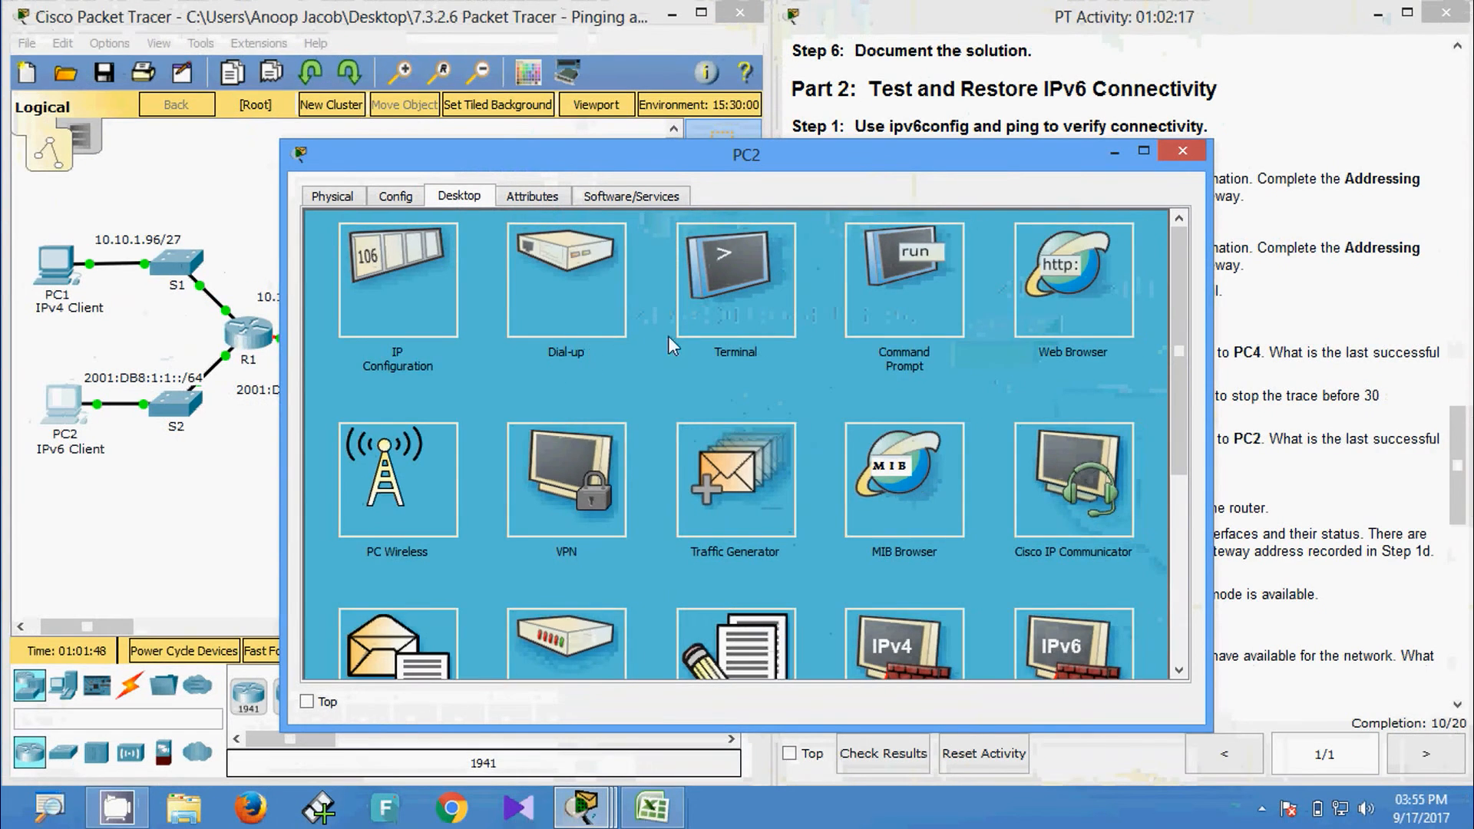
pyautogui.click(918, 292)
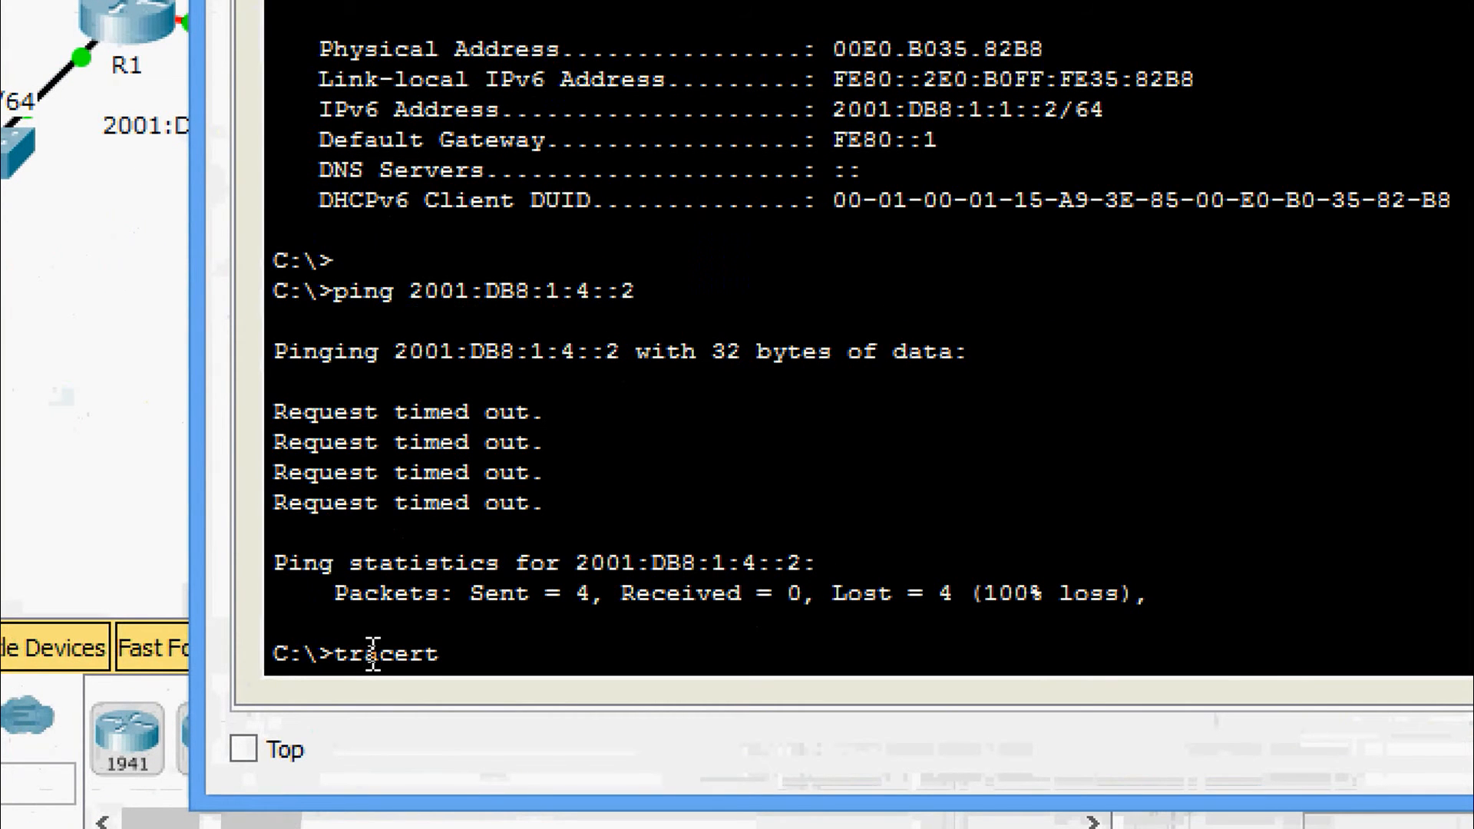
pyautogui.write('tracert')
pyautogui.rightClick(484, 657)
pyautogui.click(508, 728)
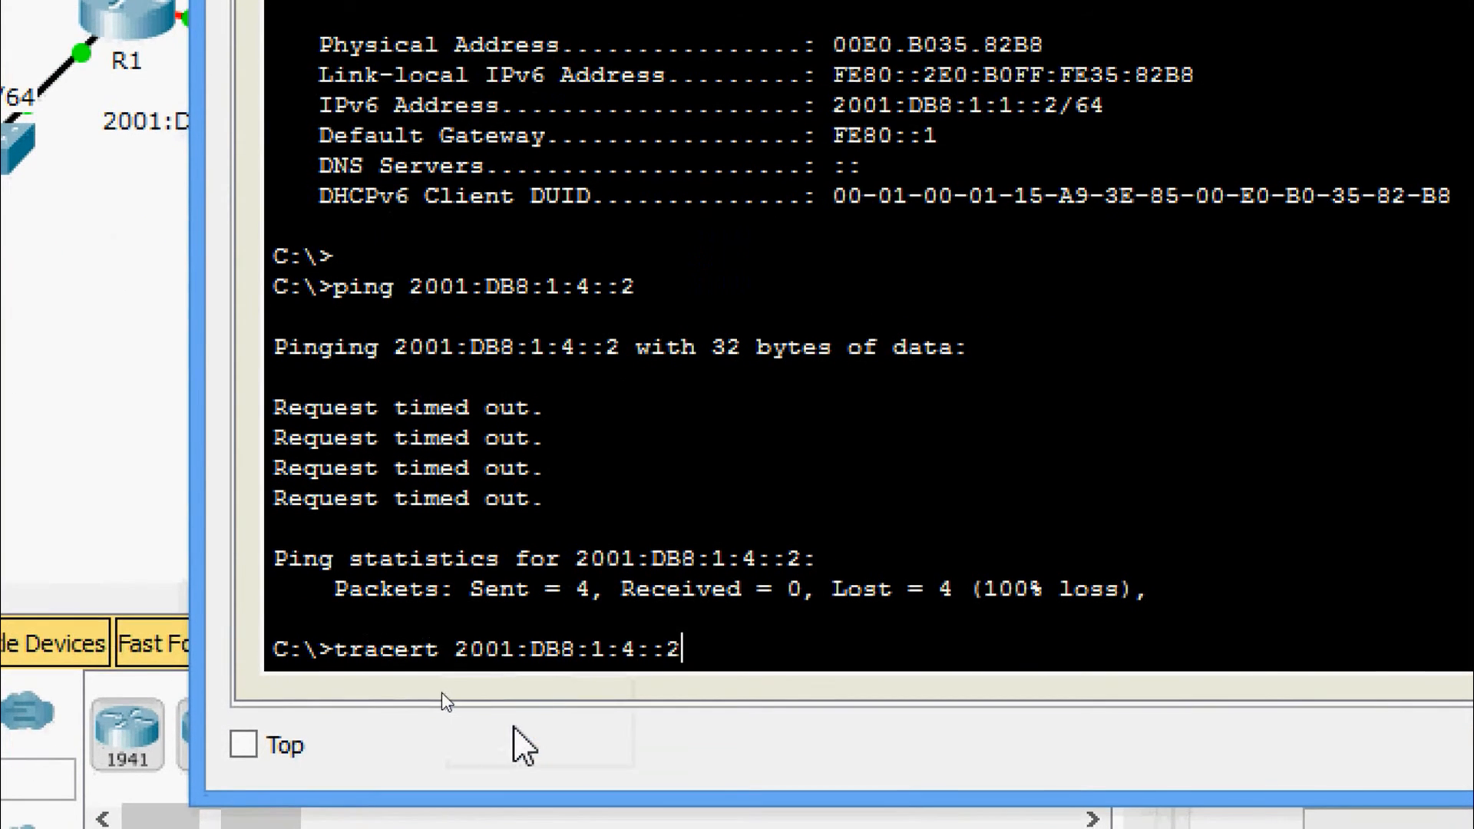
pyautogui.press('Return')
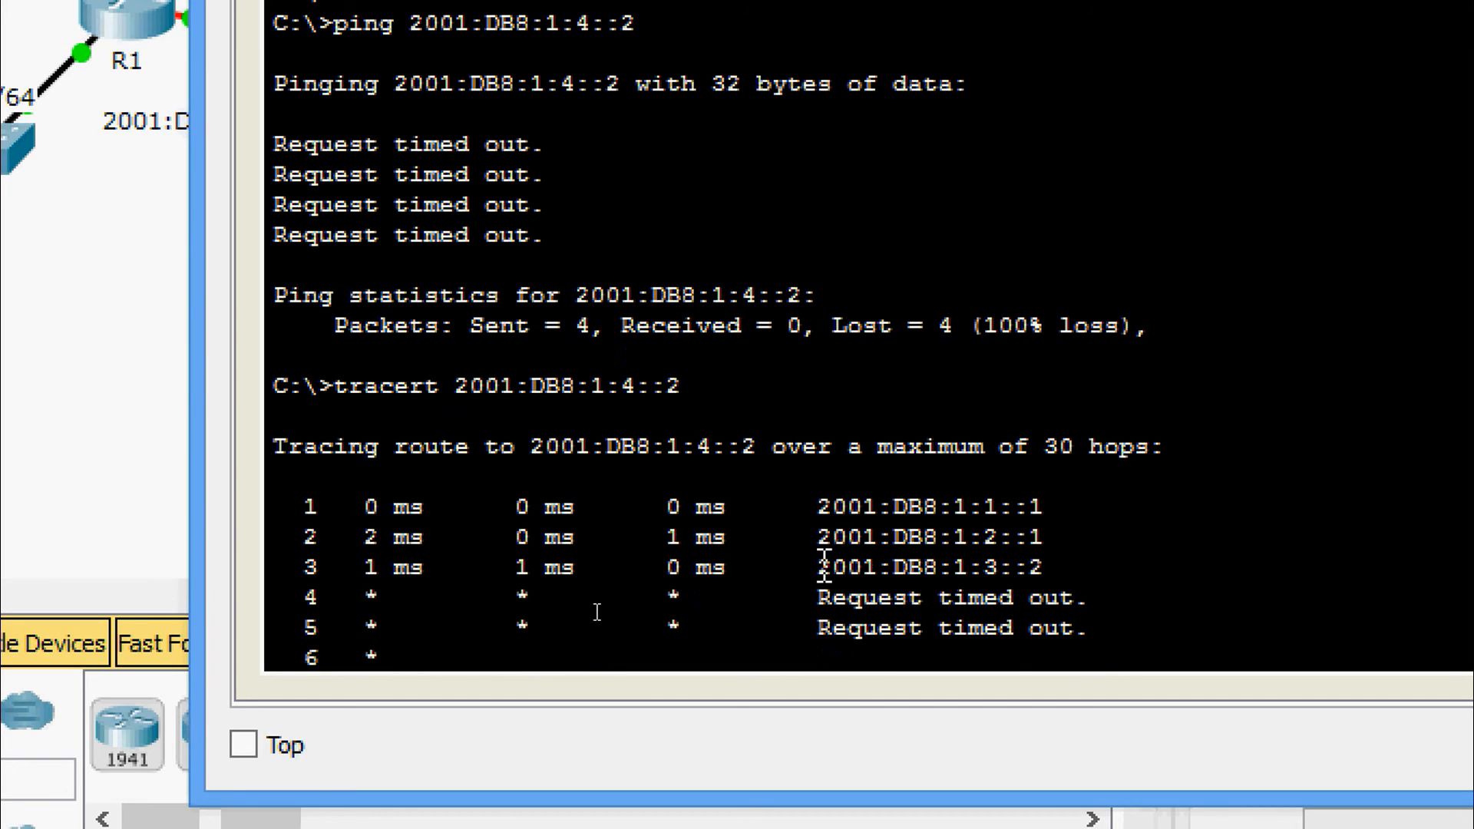
# Examine the last successful hop in PC2's trace output and locate that address in the network topology.
pyautogui.moveTo(824, 567); pyautogui.dragTo(995, 562)
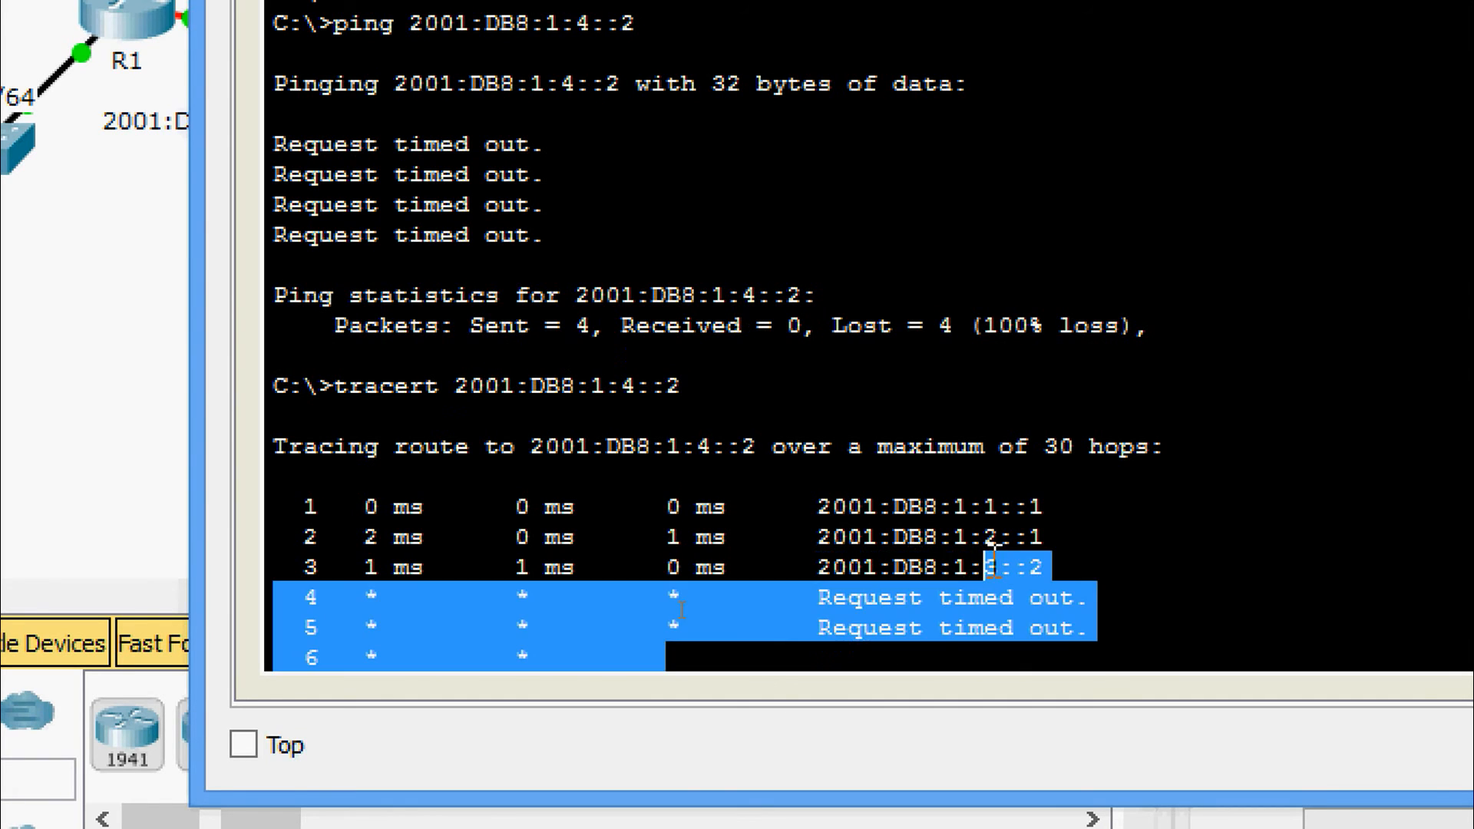
pyautogui.click(1006, 564)
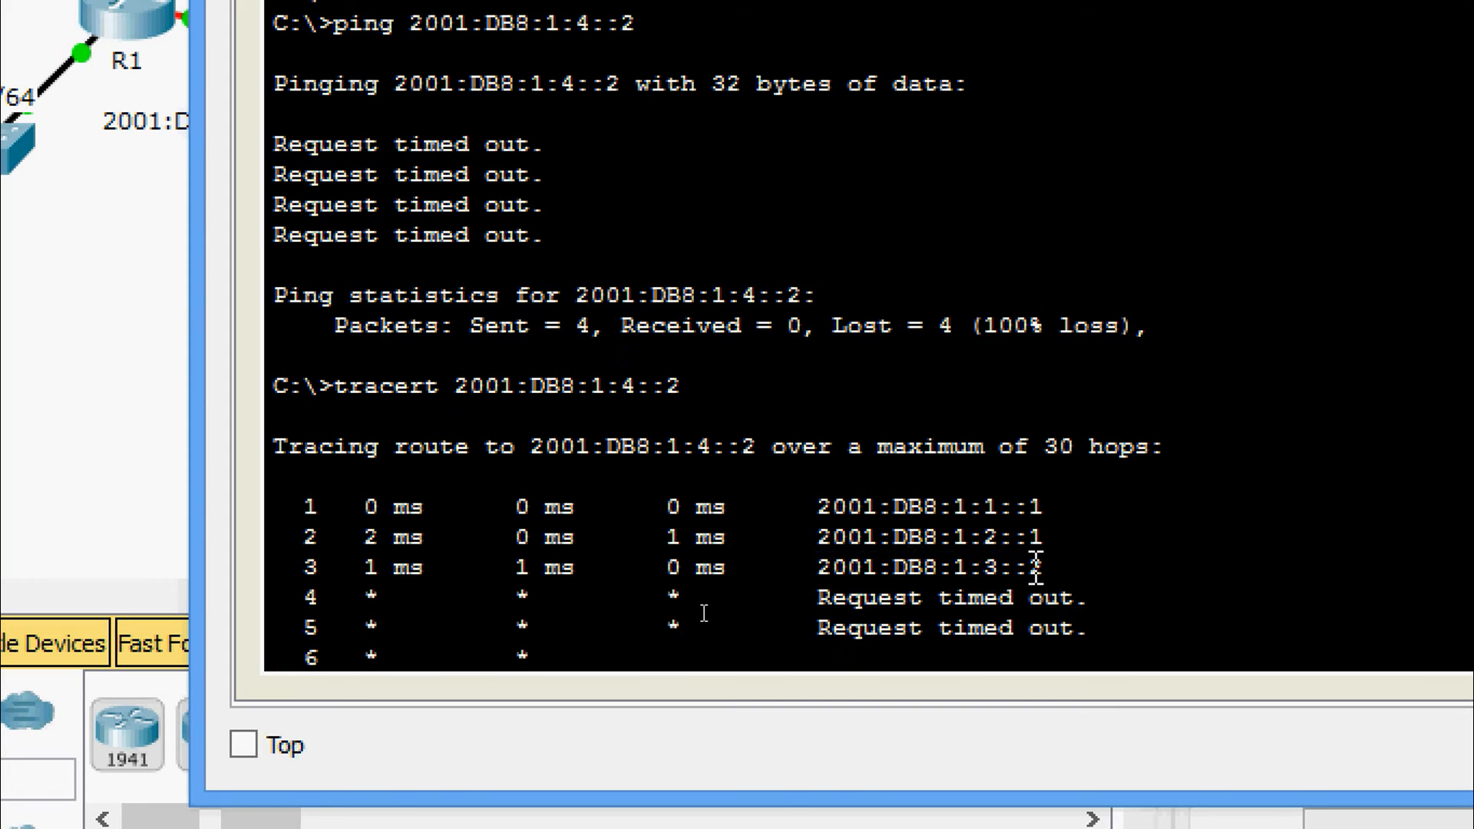
pyautogui.moveTo(1061, 575); pyautogui.dragTo(822, 584)
pyautogui.click(822, 580)
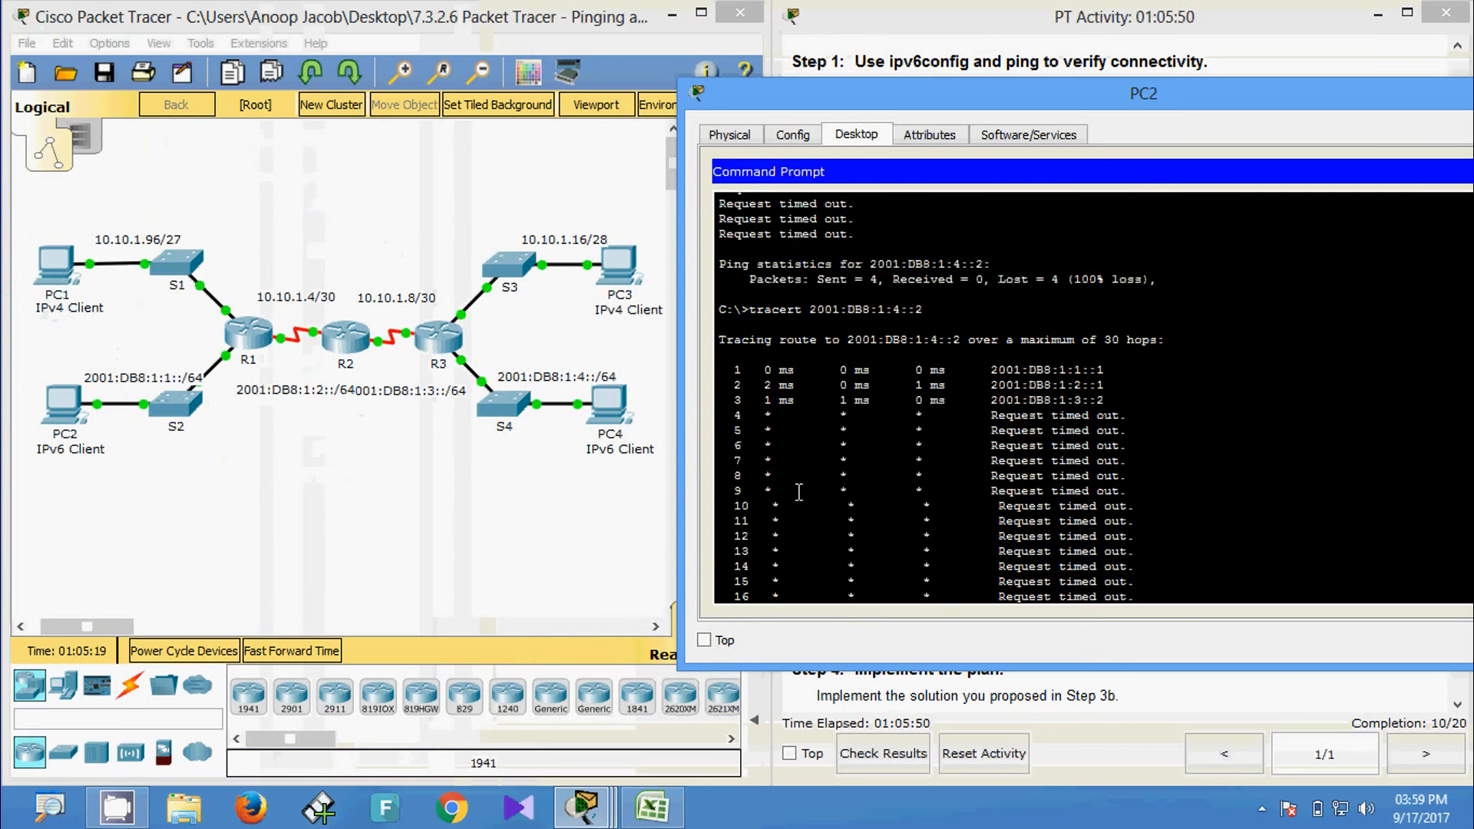
pyautogui.click(423, 533)
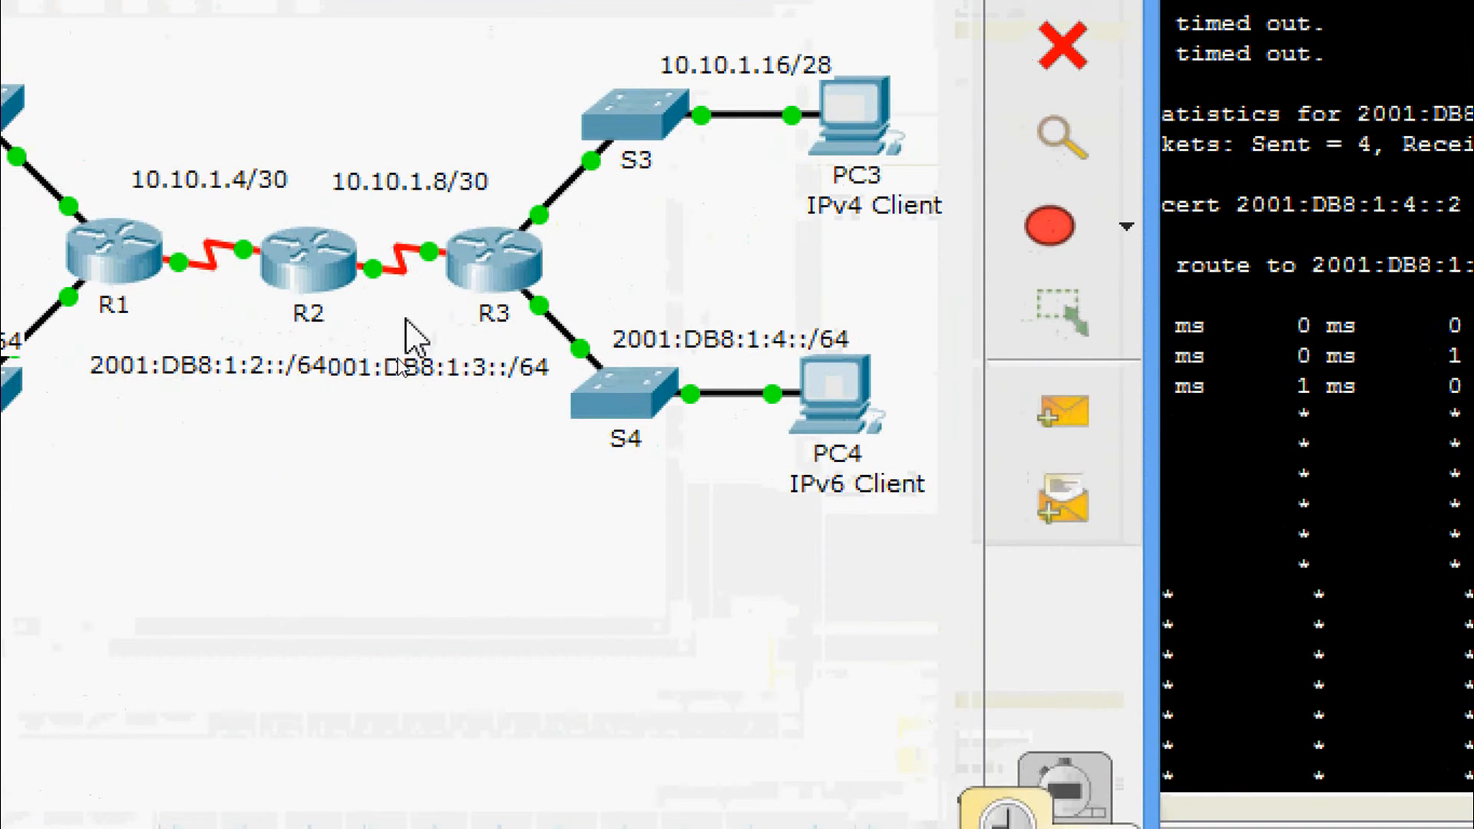
pyautogui.moveTo(430, 269)
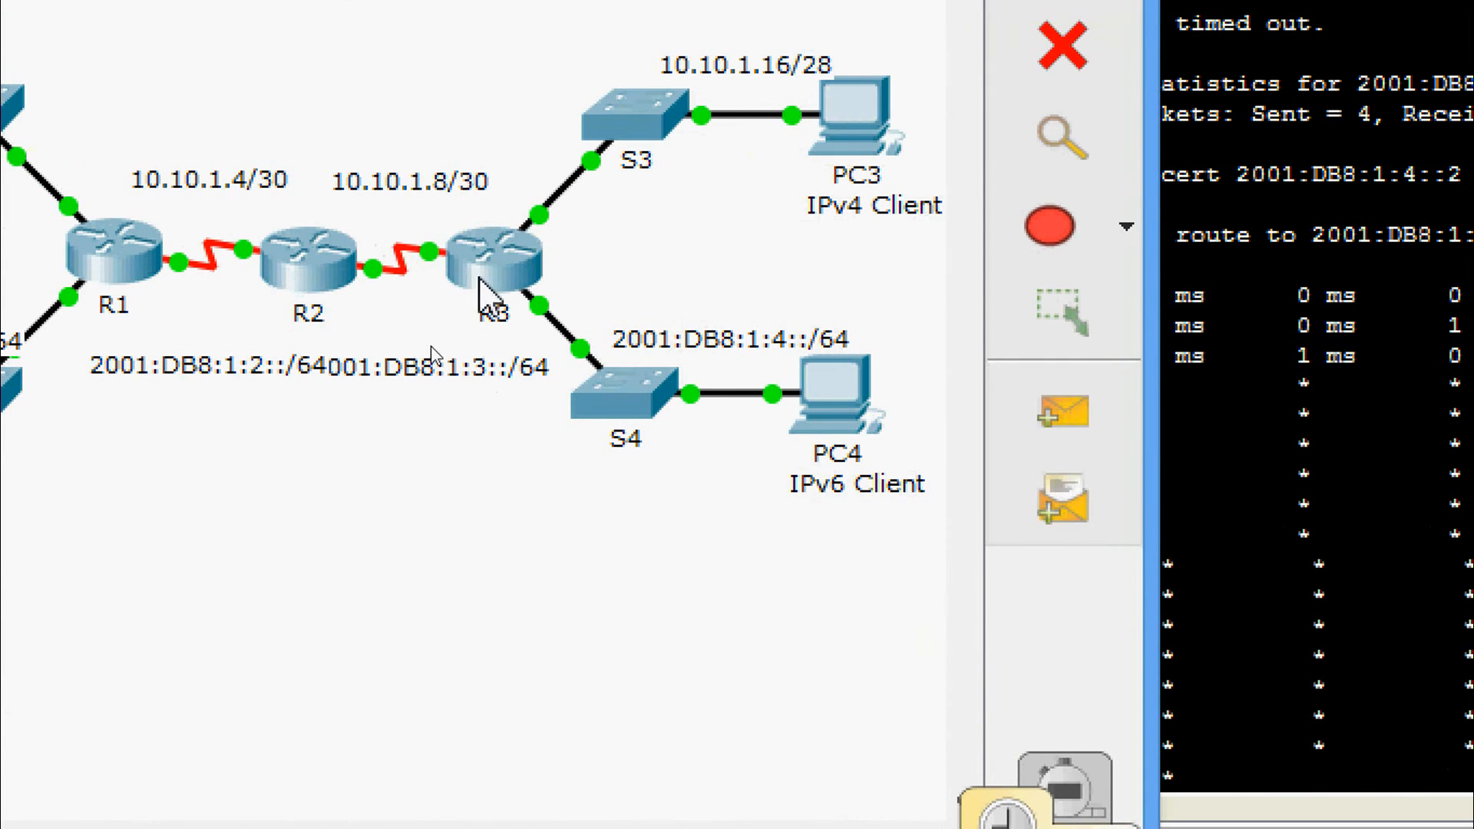
pyautogui.moveTo(500, 278)
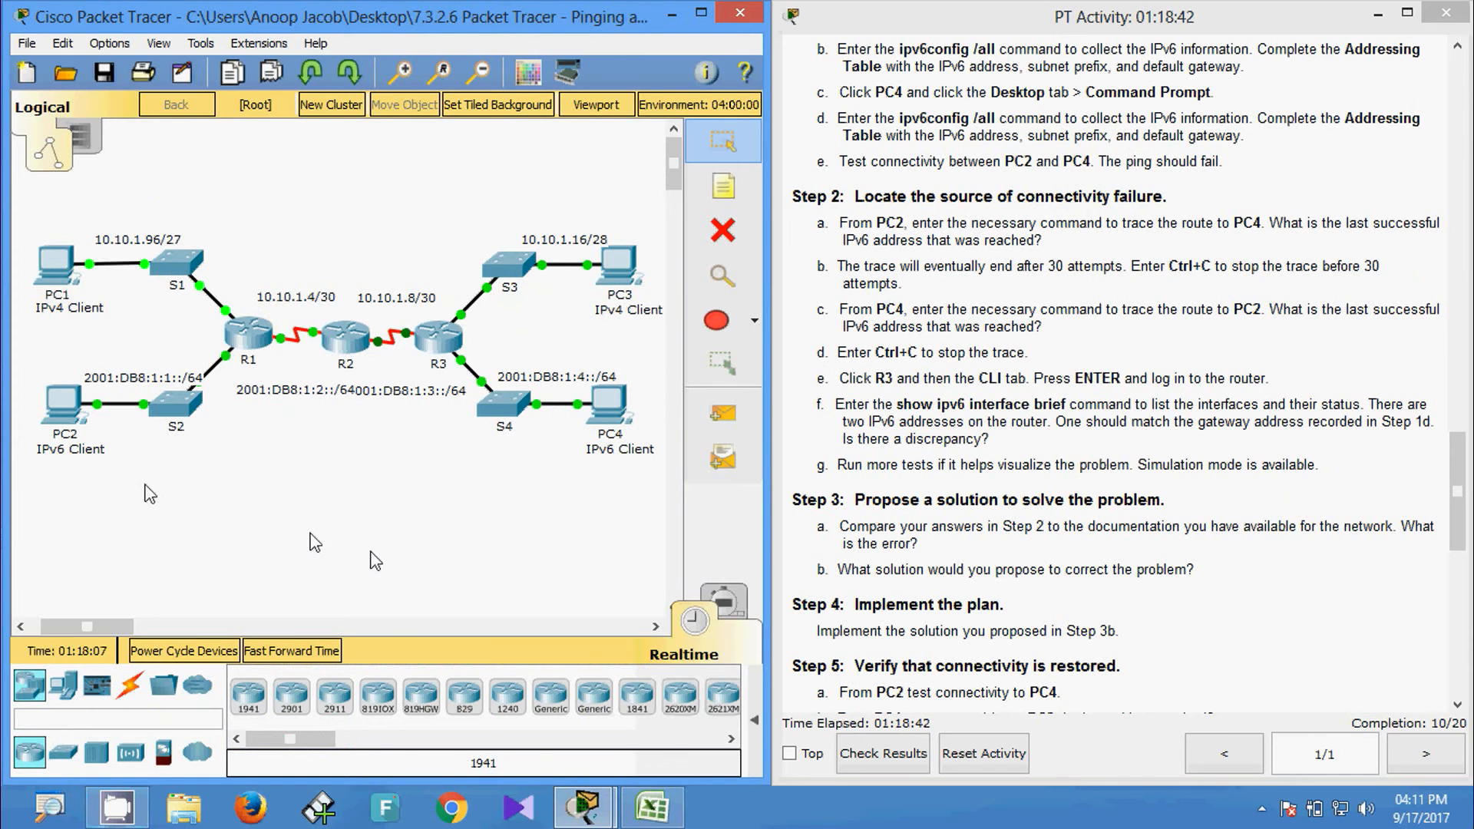
# Copy PC2's IPv6 address without the prefix length from the ipv6config /all output in its command prompt.
pyautogui.click(63, 405)
pyautogui.click(888, 268)
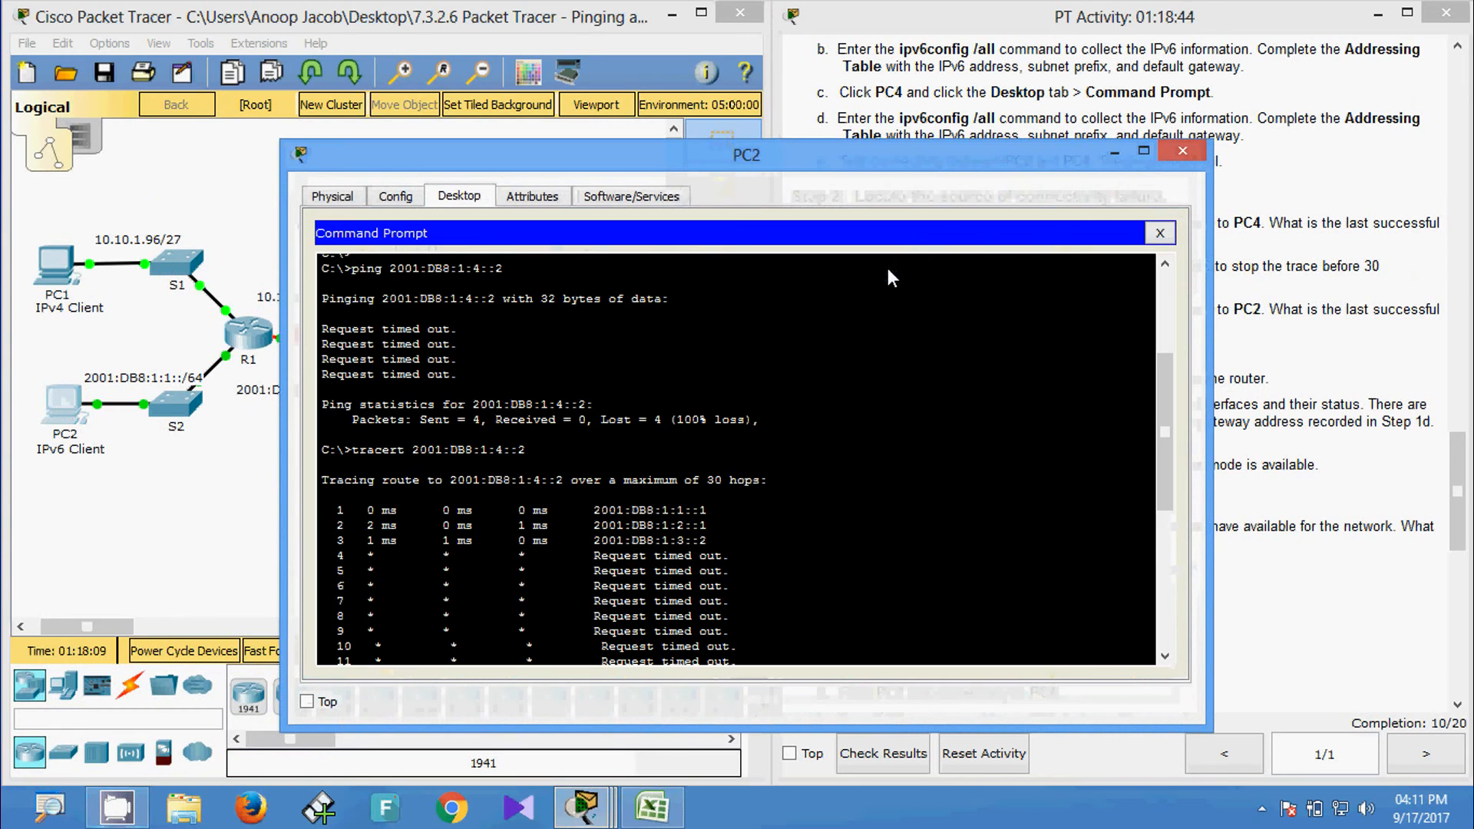
pyautogui.scroll(5, 585, 482)
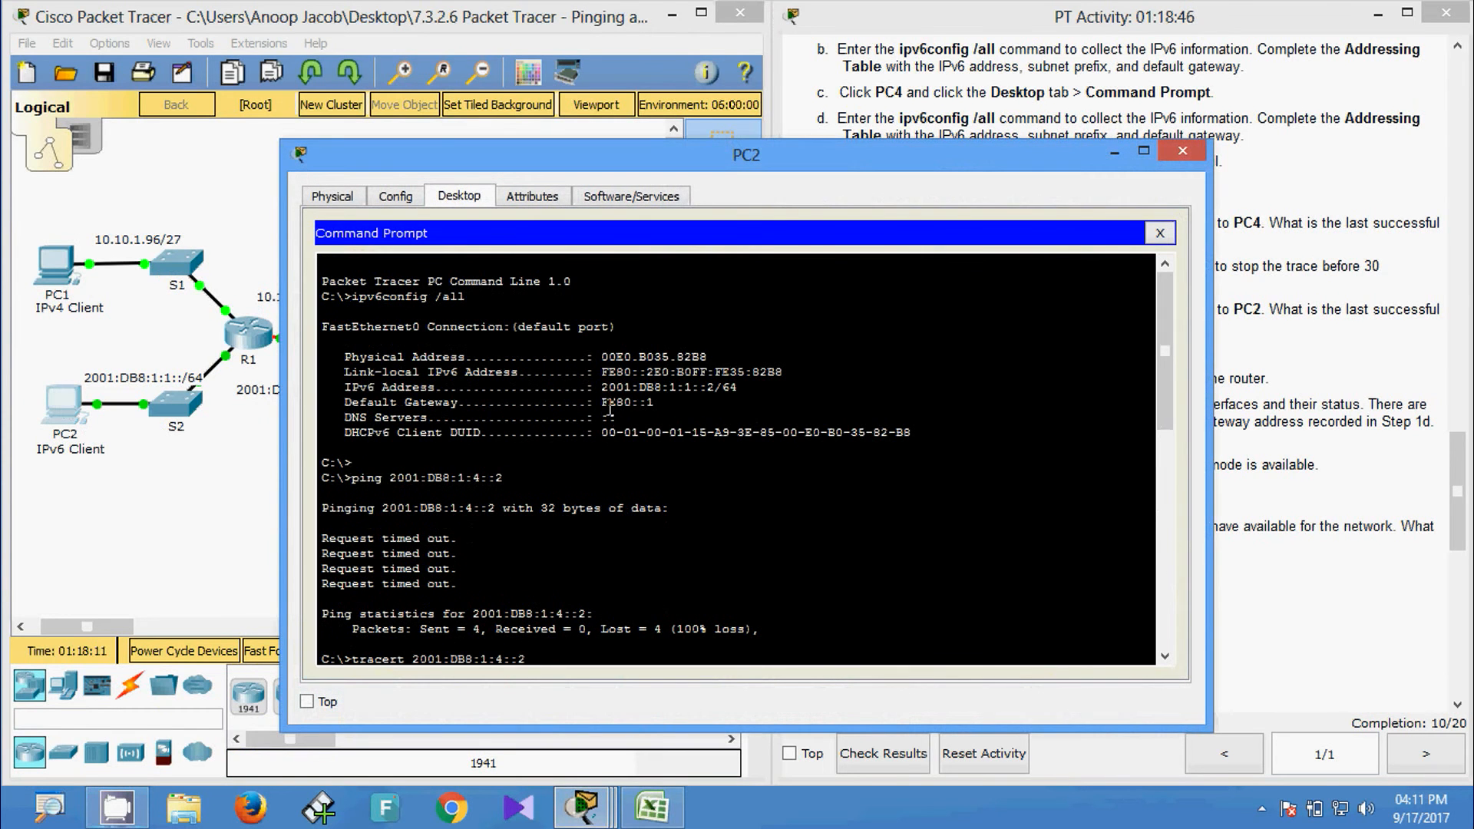
pyautogui.moveTo(603, 387); pyautogui.dragTo(715, 390)
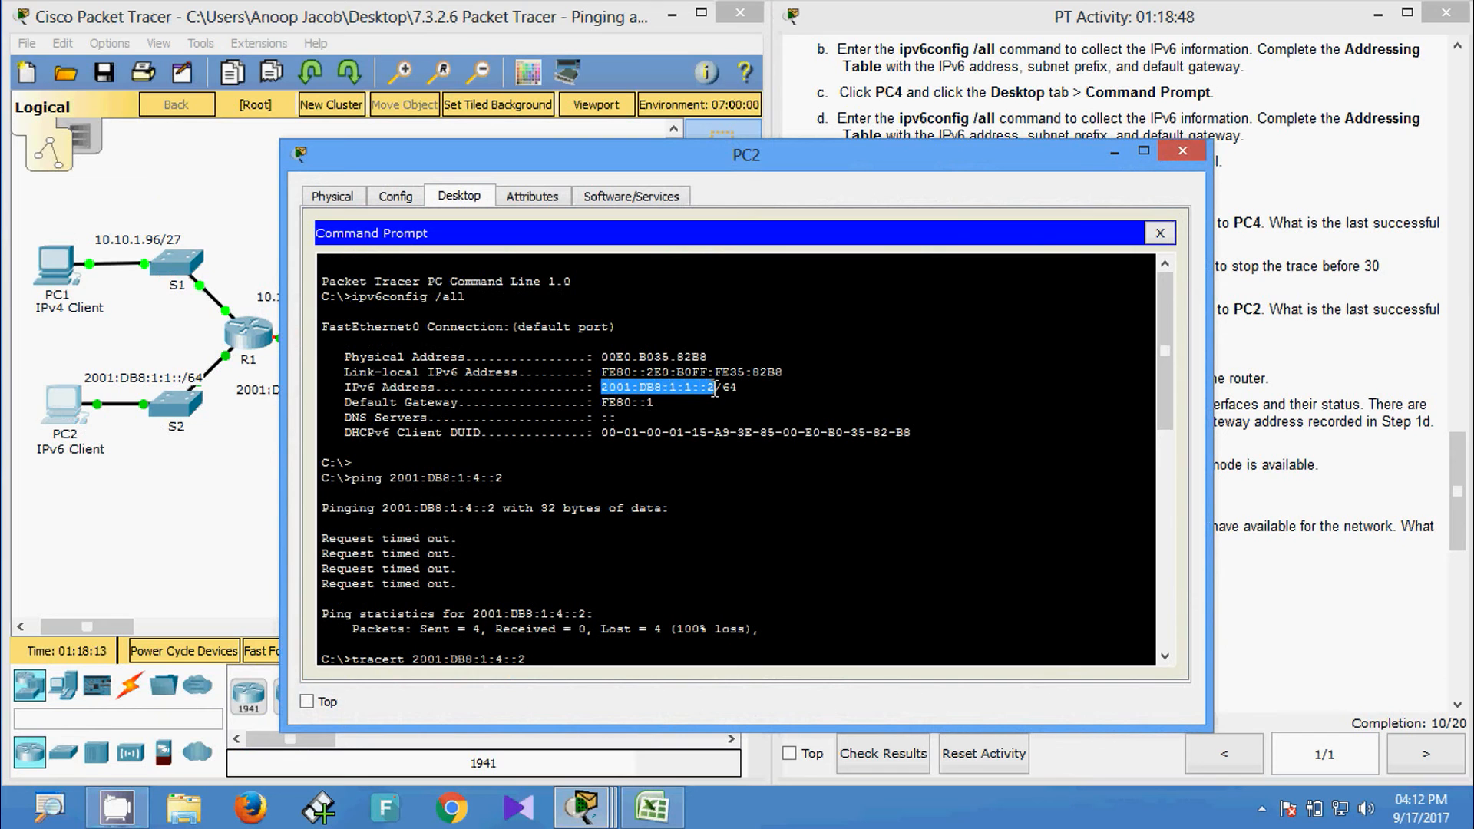
pyautogui.rightClick(678, 391)
pyautogui.click(722, 398)
# Trace the route from PC4 to PC2 by running tracert with the copied IPv6 address in PC4's command prompt.
pyautogui.click(1182, 150)
pyautogui.click(610, 404)
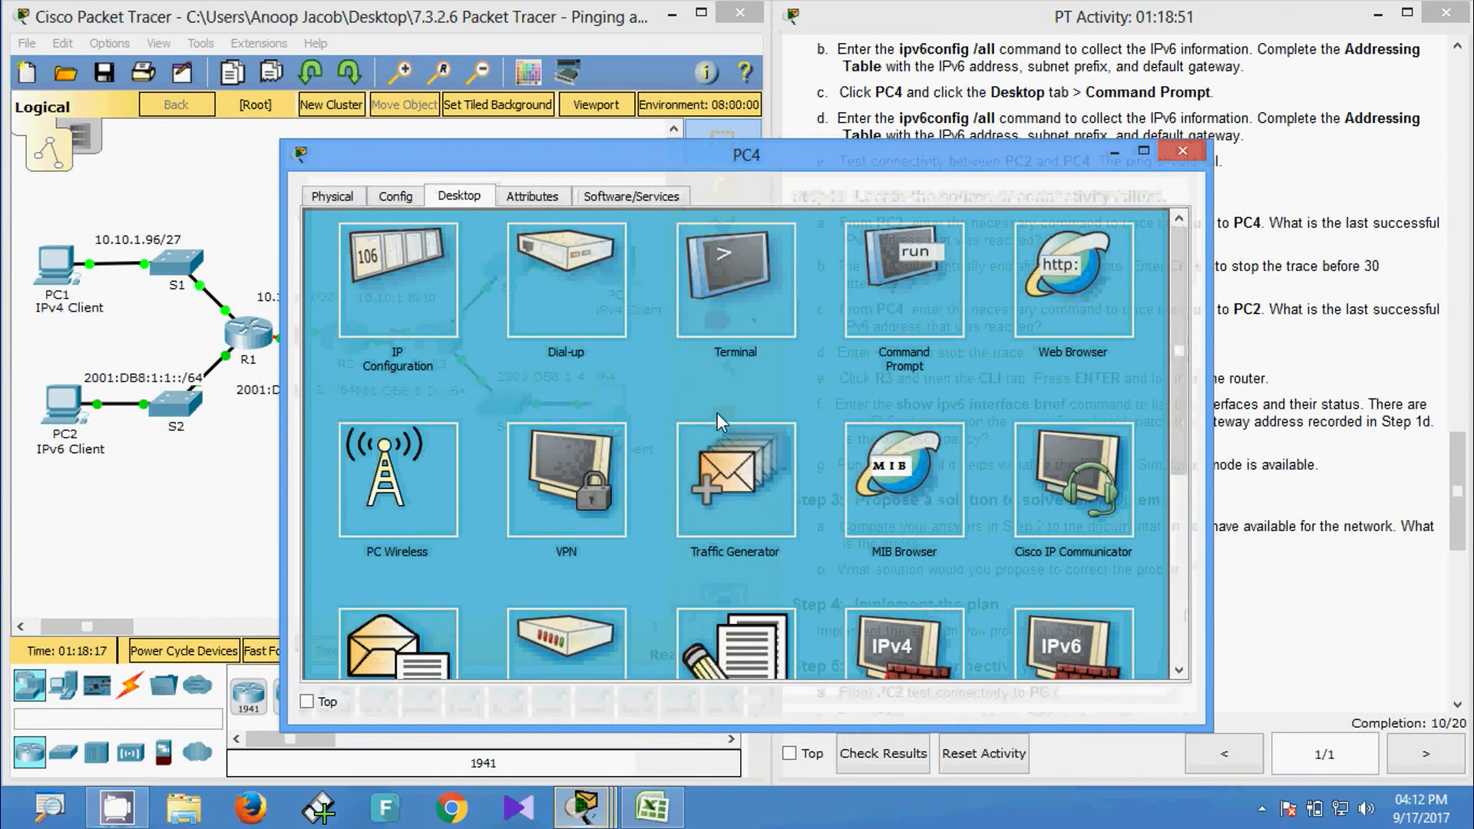
pyautogui.click(954, 261)
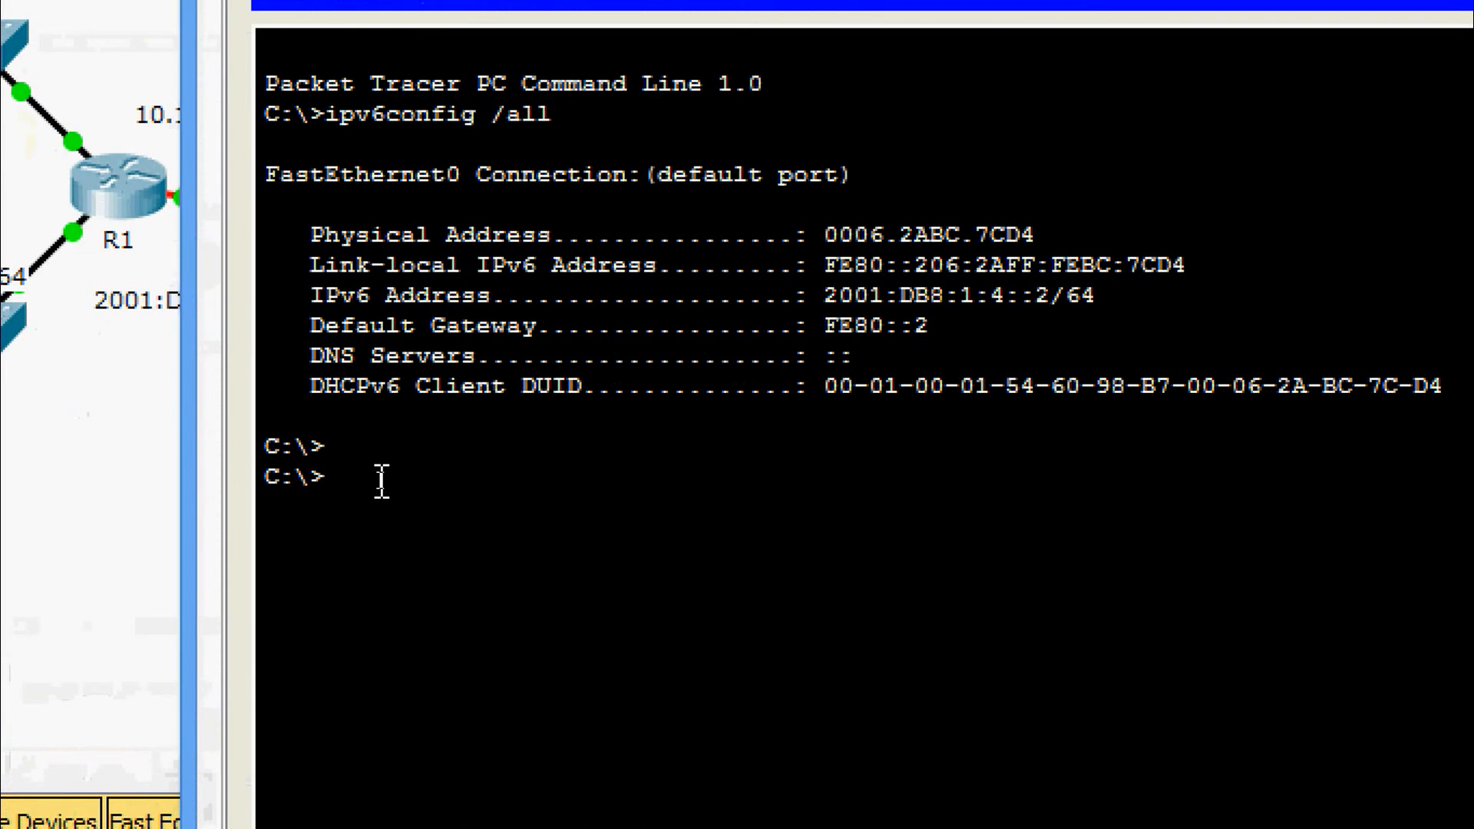
pyautogui.write('tracert')
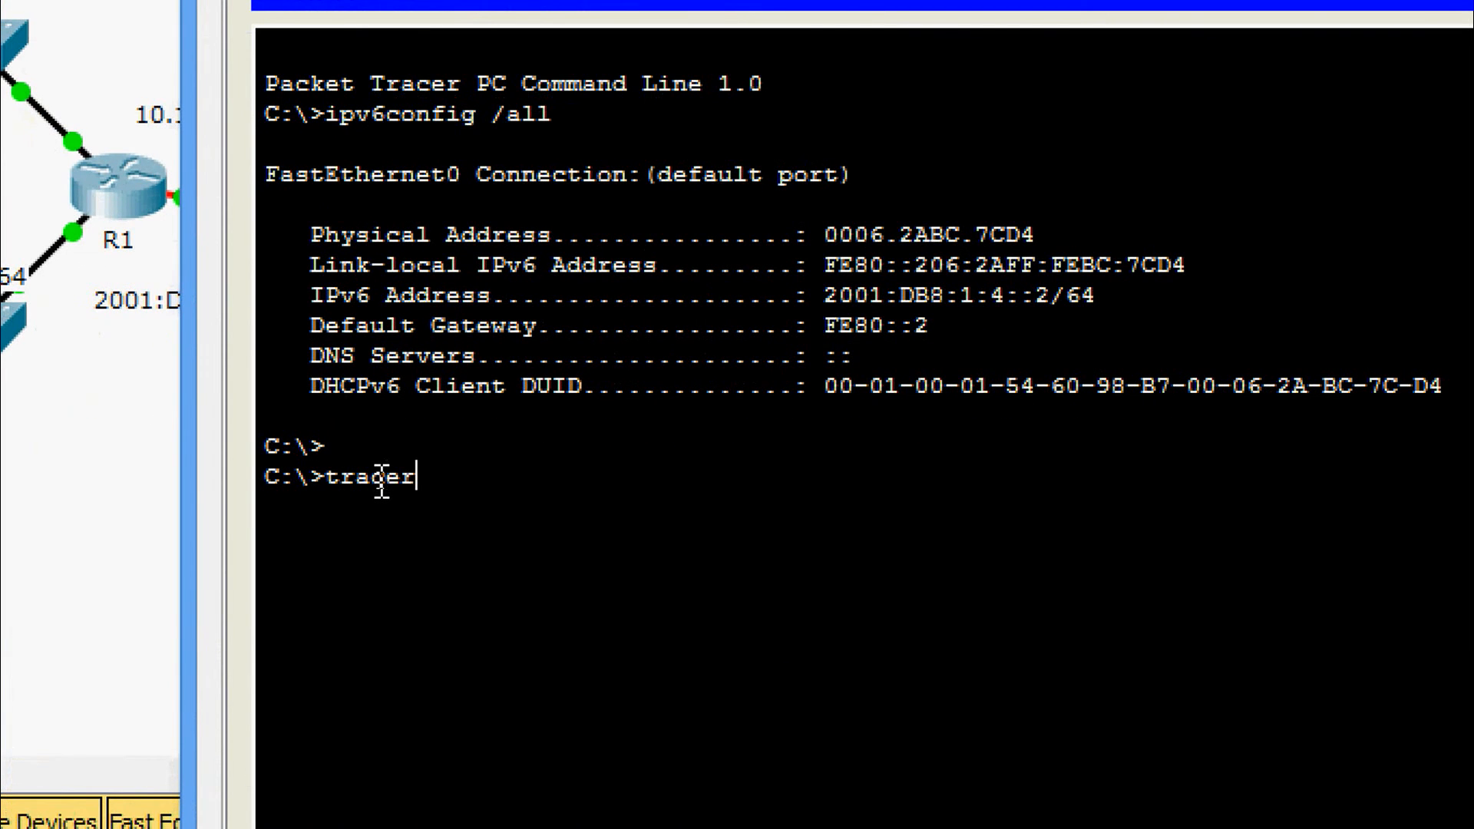
pyautogui.rightClick(475, 468)
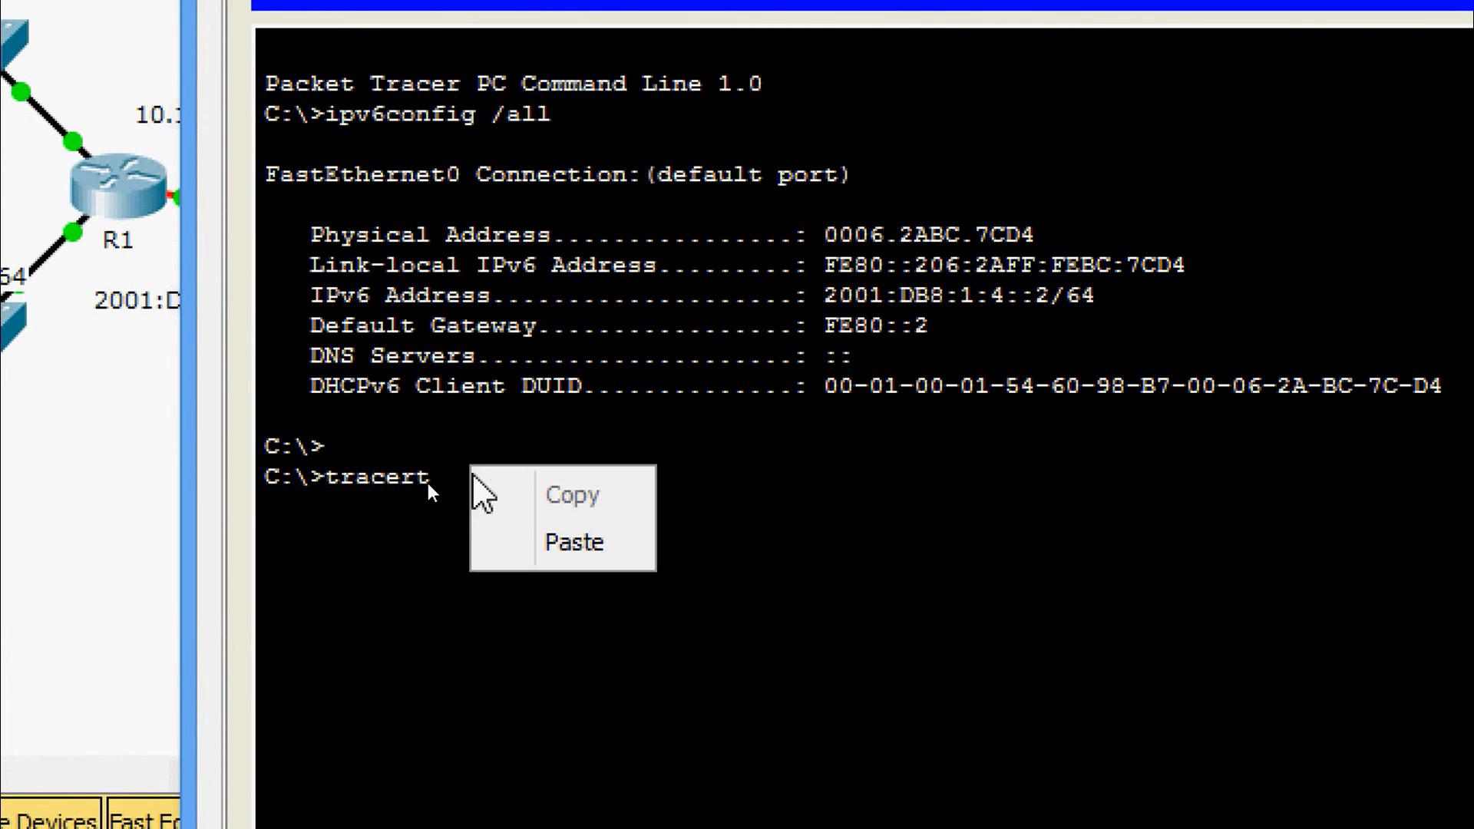
pyautogui.click(493, 538)
pyautogui.press('Return')
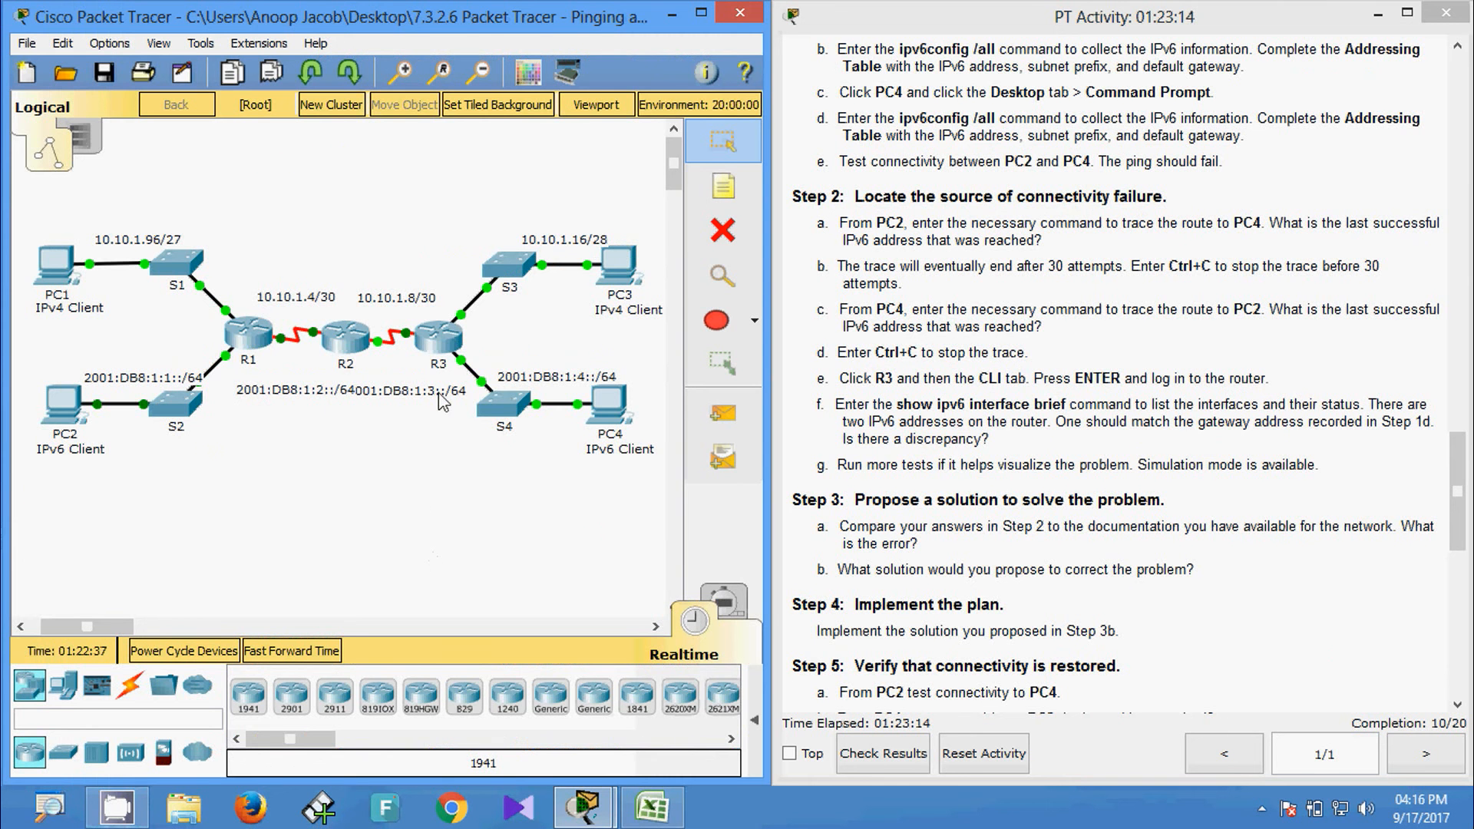
# Open R3's command line and enter privileged EXEC mode with the enable command.
pyautogui.click(438, 353)
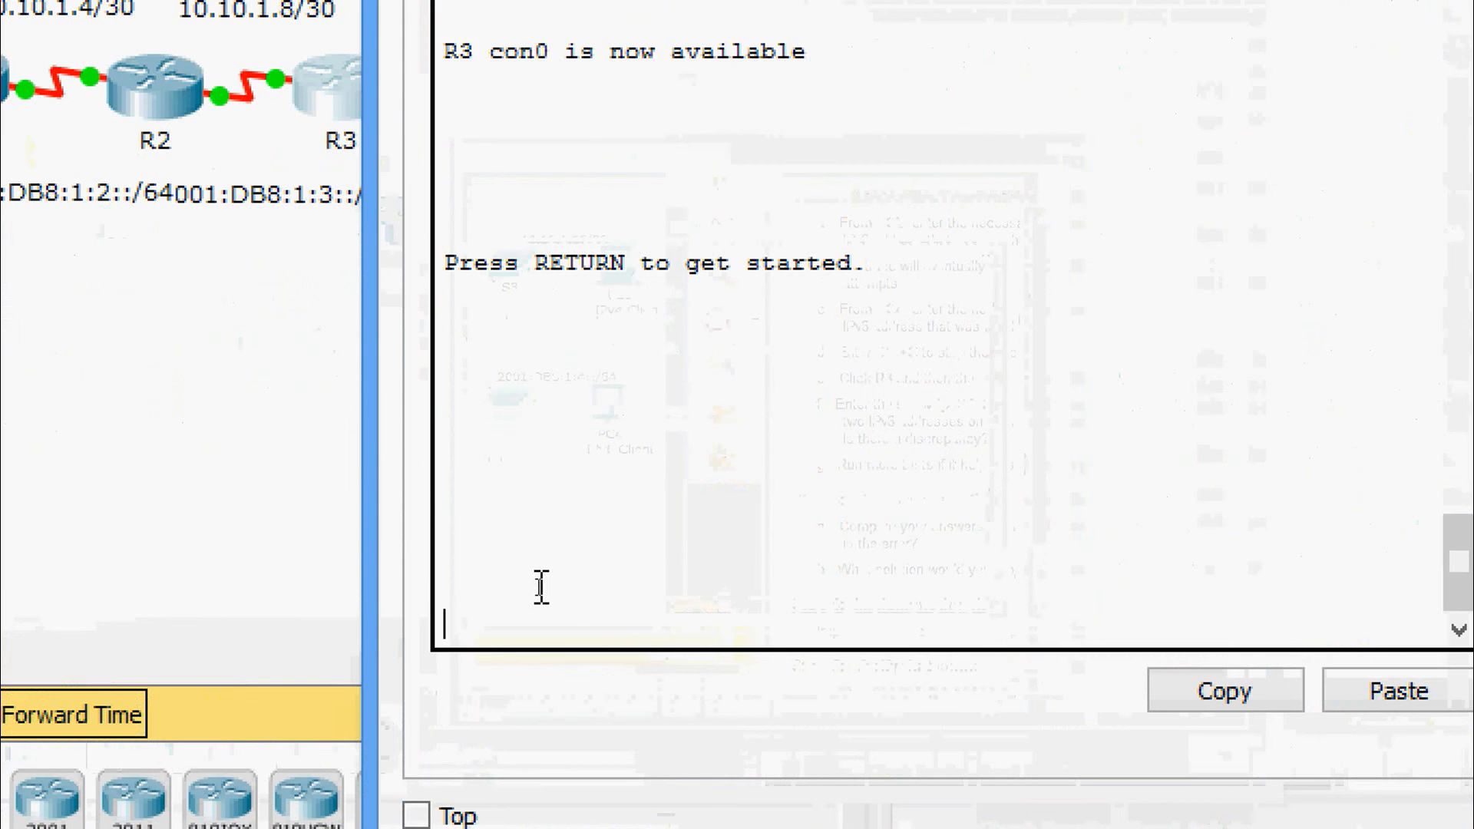
pyautogui.press('Return')
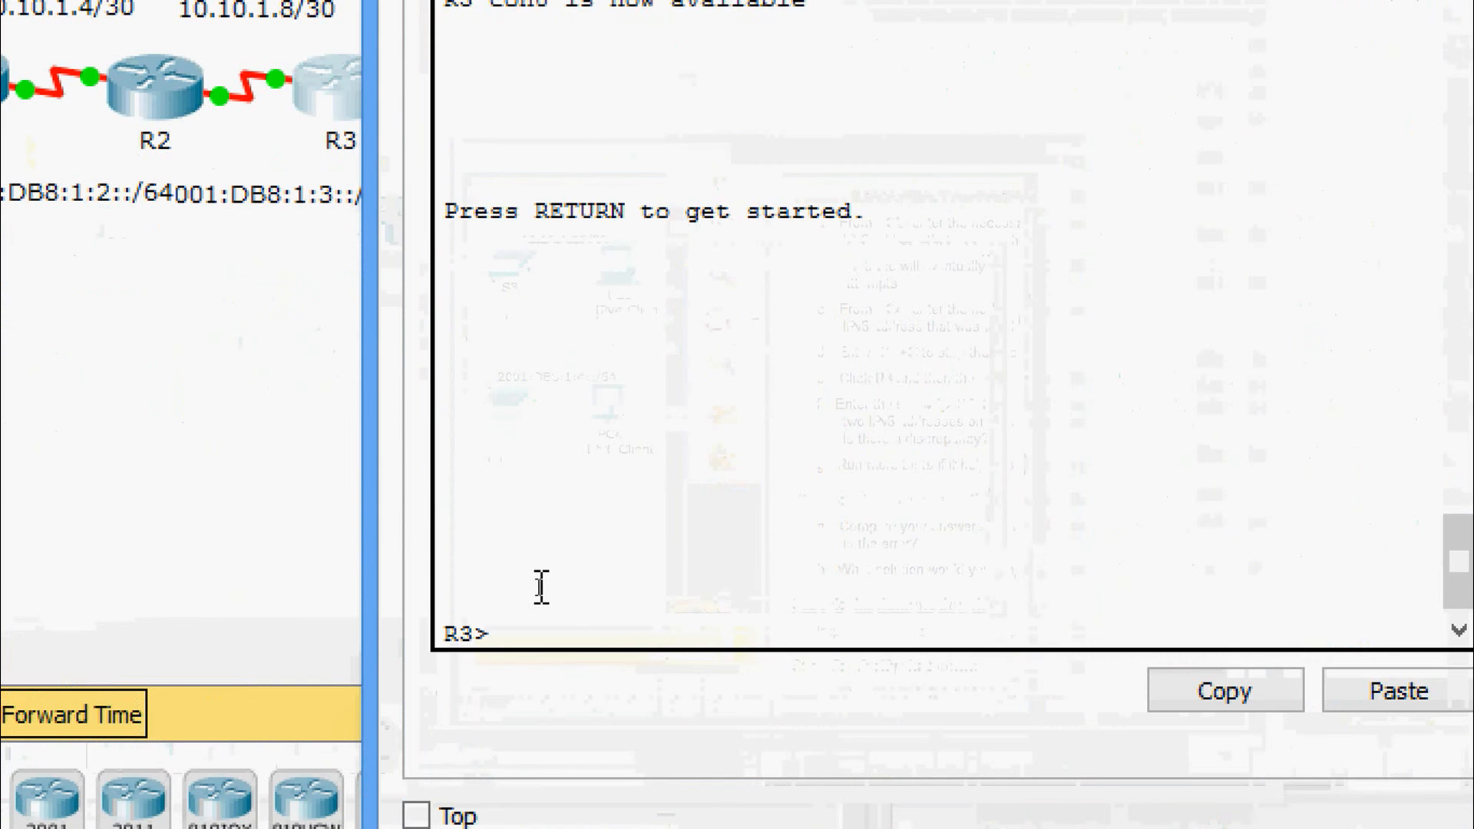
pyautogui.write('ena')
pyautogui.press('Tab')
pyautogui.press('Return')
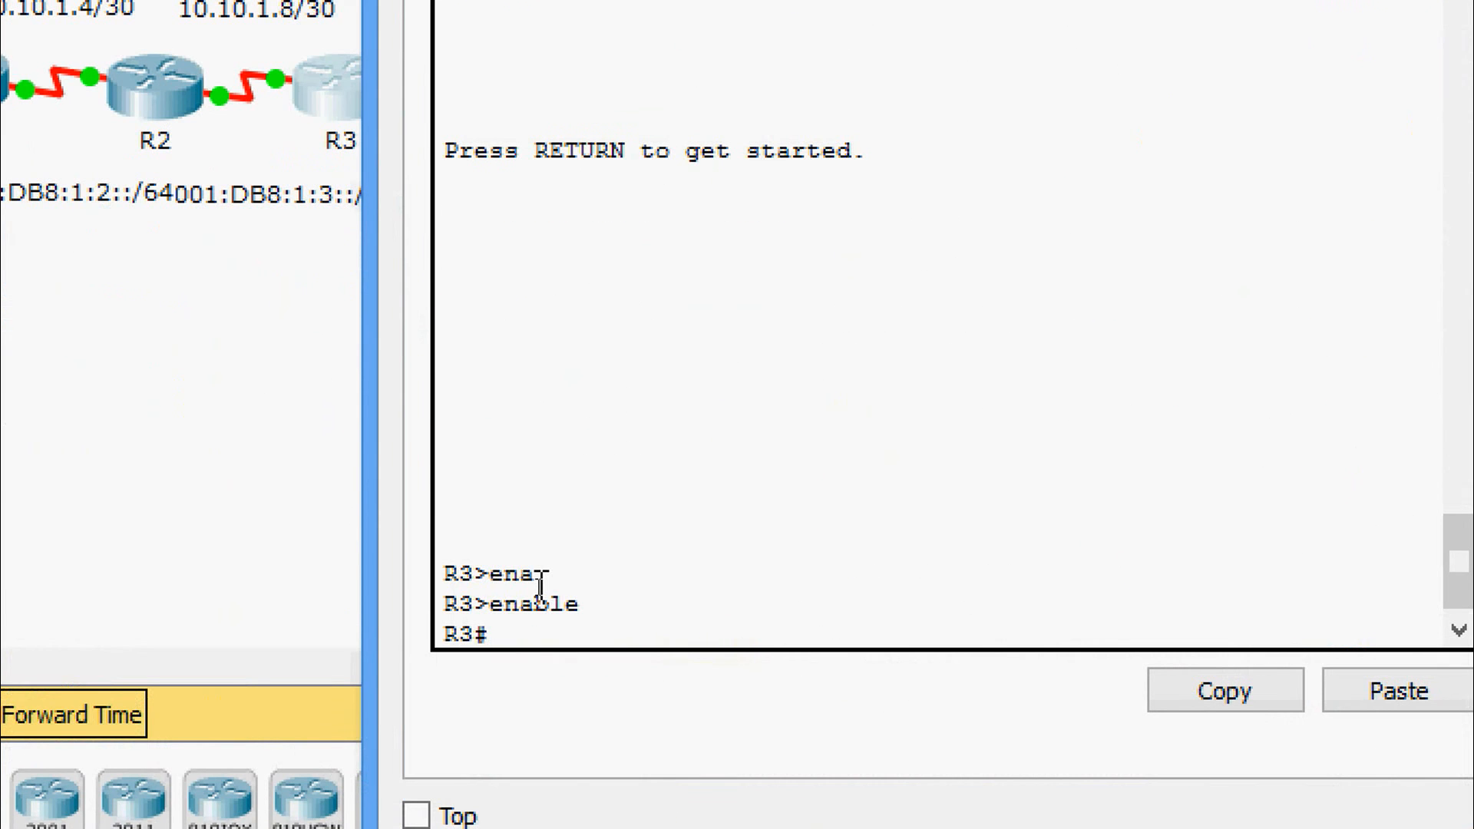
# List R3's IPv6 interfaces and their status with the show ipv6 interface brief command.
pyautogui.write('con')
pyautogui.write('h')
pyautogui.press('Tab')
pyautogui.write('i')
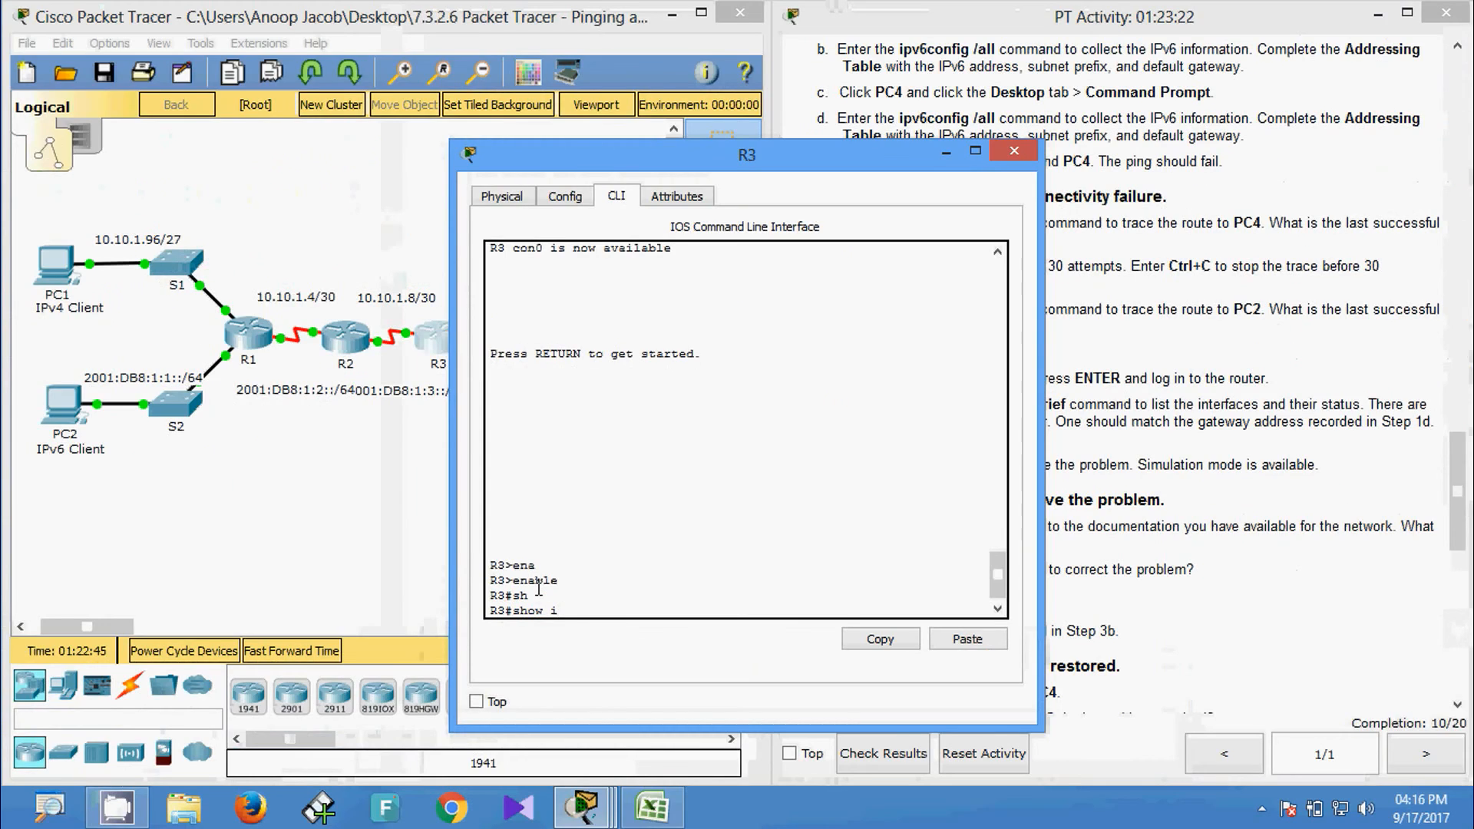
pyautogui.press('Tab')
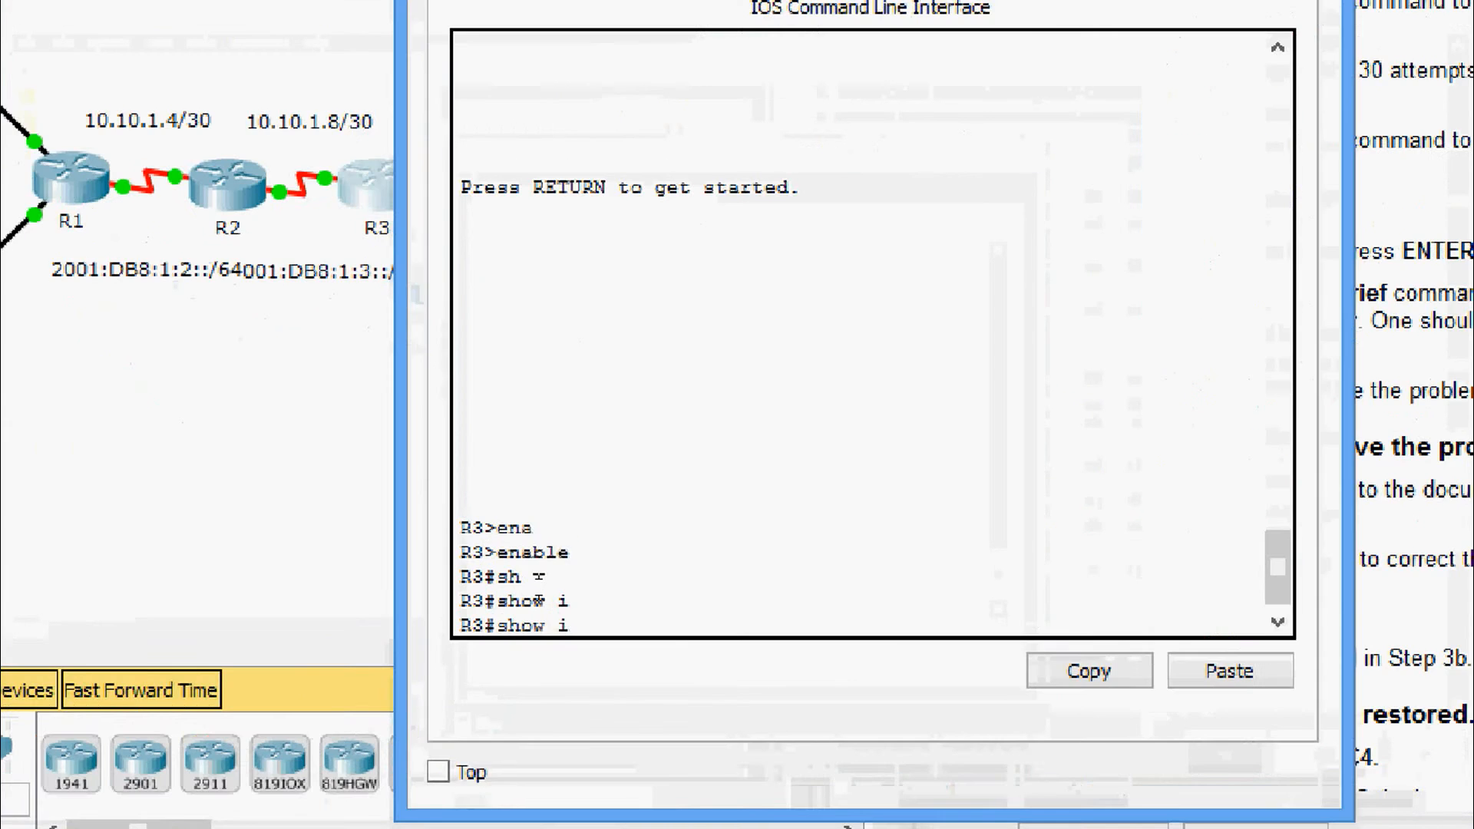
pyautogui.write('pv')
pyautogui.press('Tab')
pyautogui.write('6')
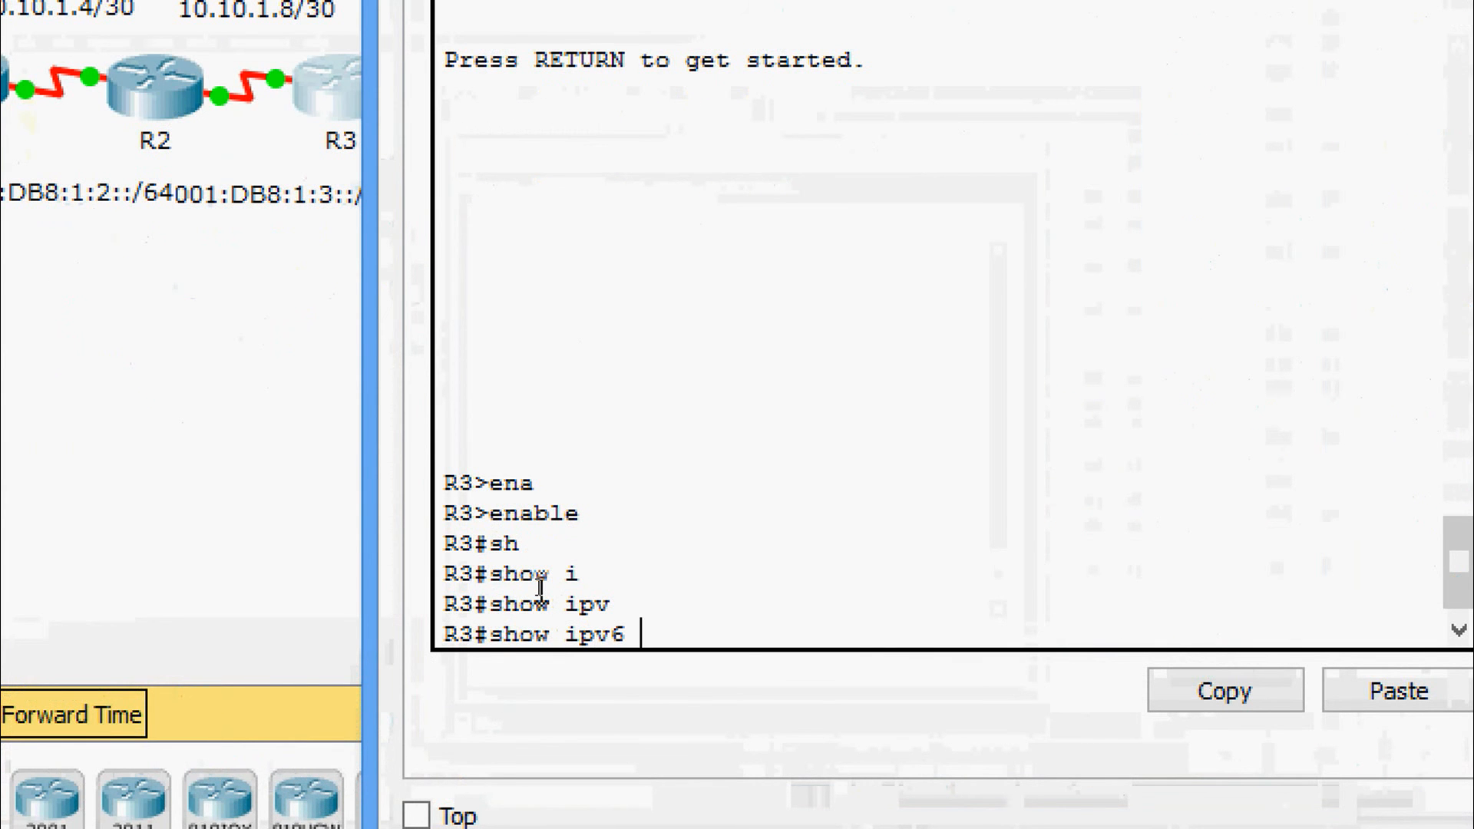
pyautogui.write(' inter')
pyautogui.press('Tab')
pyautogui.write('b')
pyautogui.press('Tab')
pyautogui.press('Return')
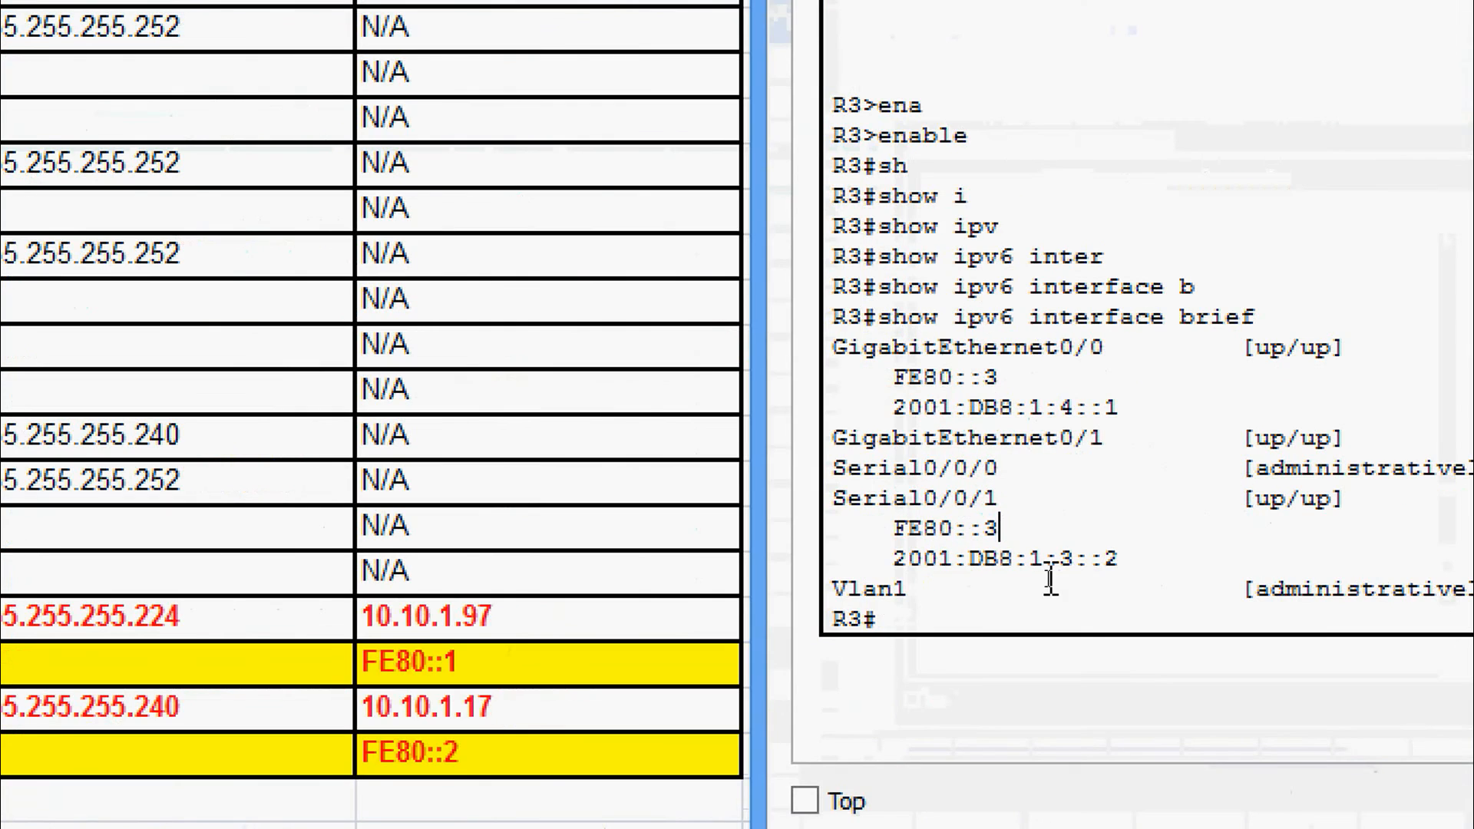
# Compare R3's Serial0/0/1 IPv6 addresses with PC4's default gateway in the Excel addressing table.
pyautogui.moveTo(840, 509); pyautogui.dragTo(1000, 503)
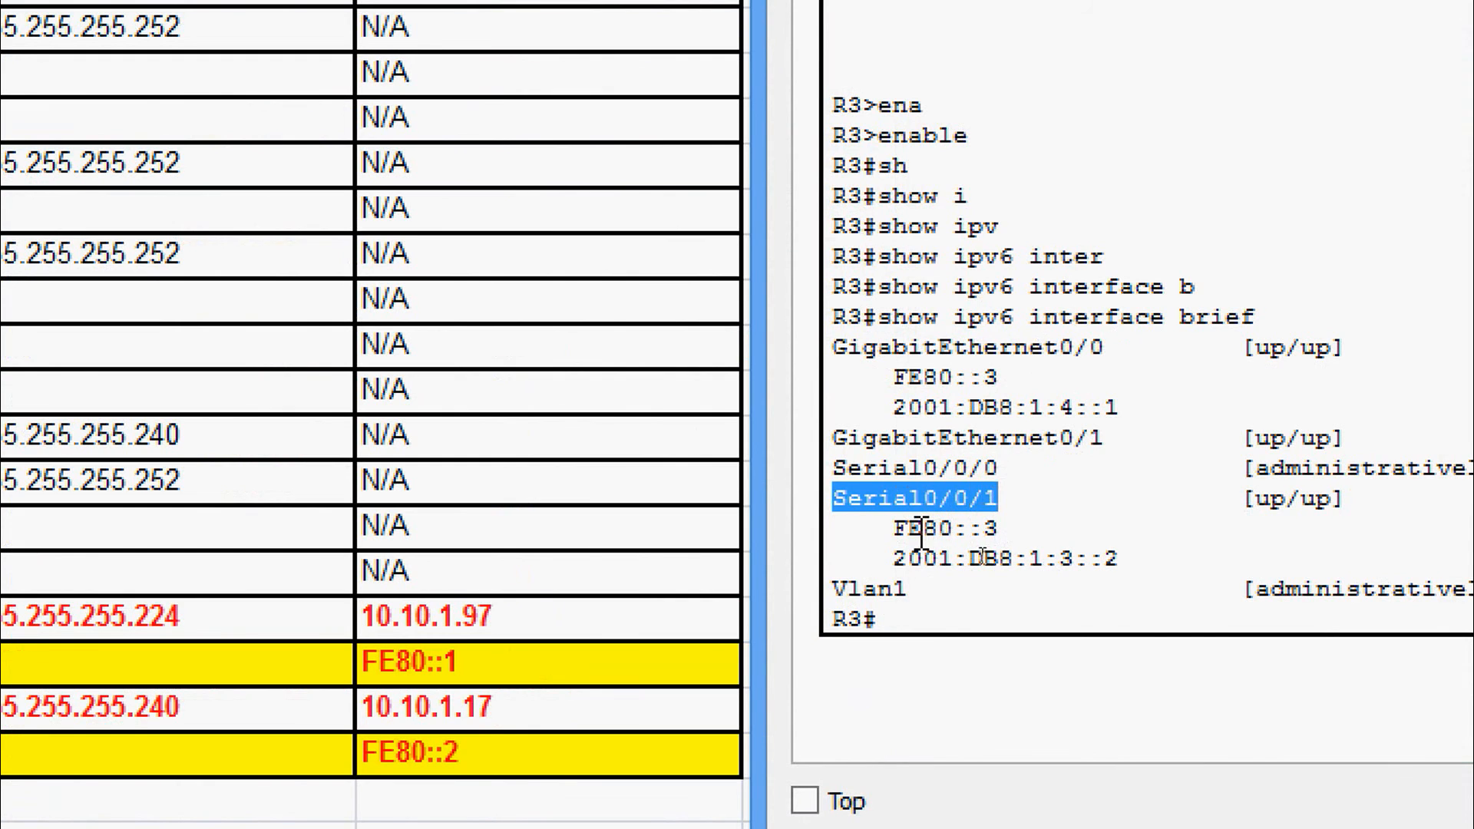
pyautogui.moveTo(893, 528); pyautogui.dragTo(1022, 551)
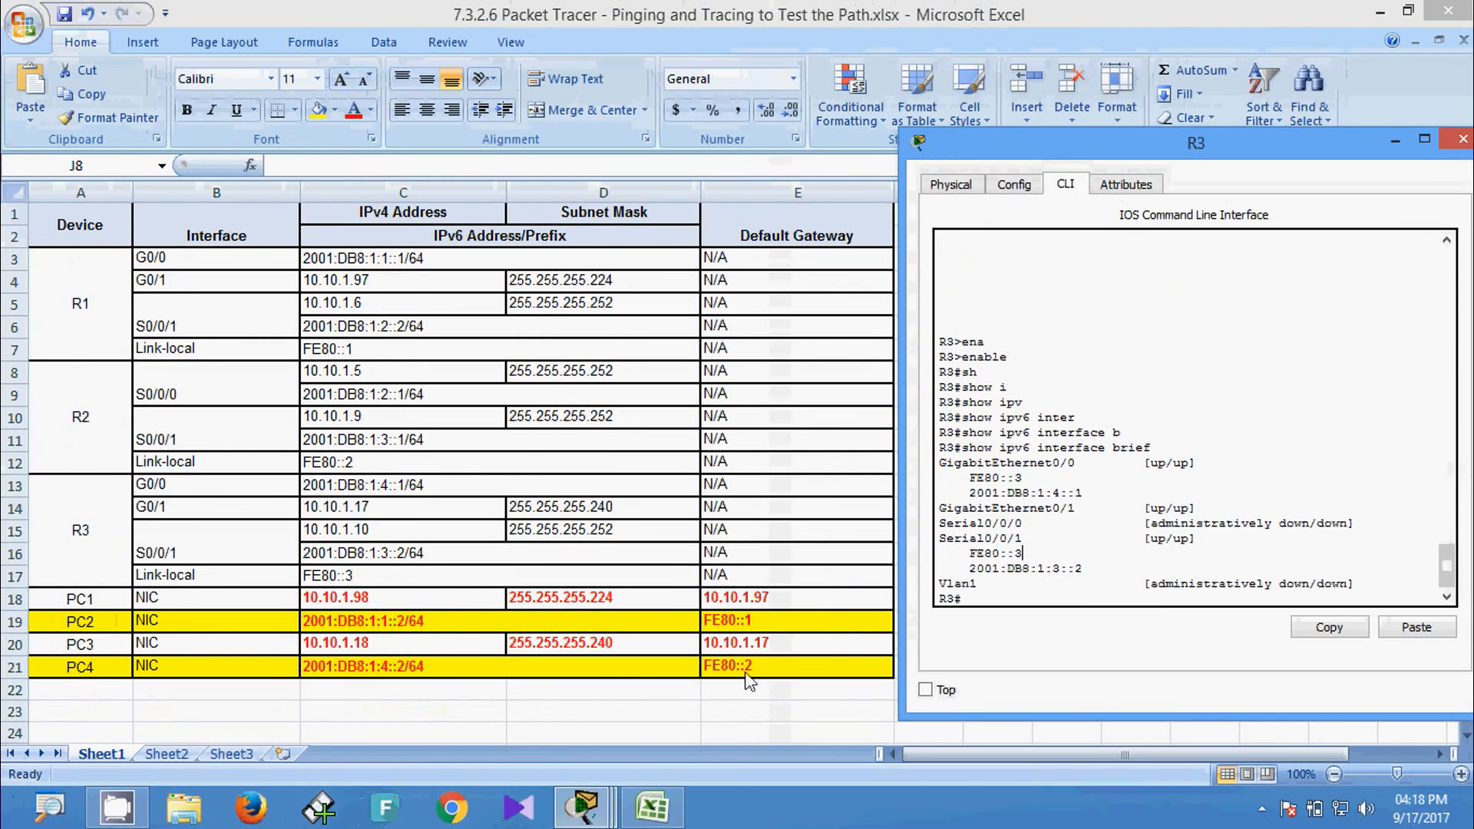
pyautogui.click(765, 668)
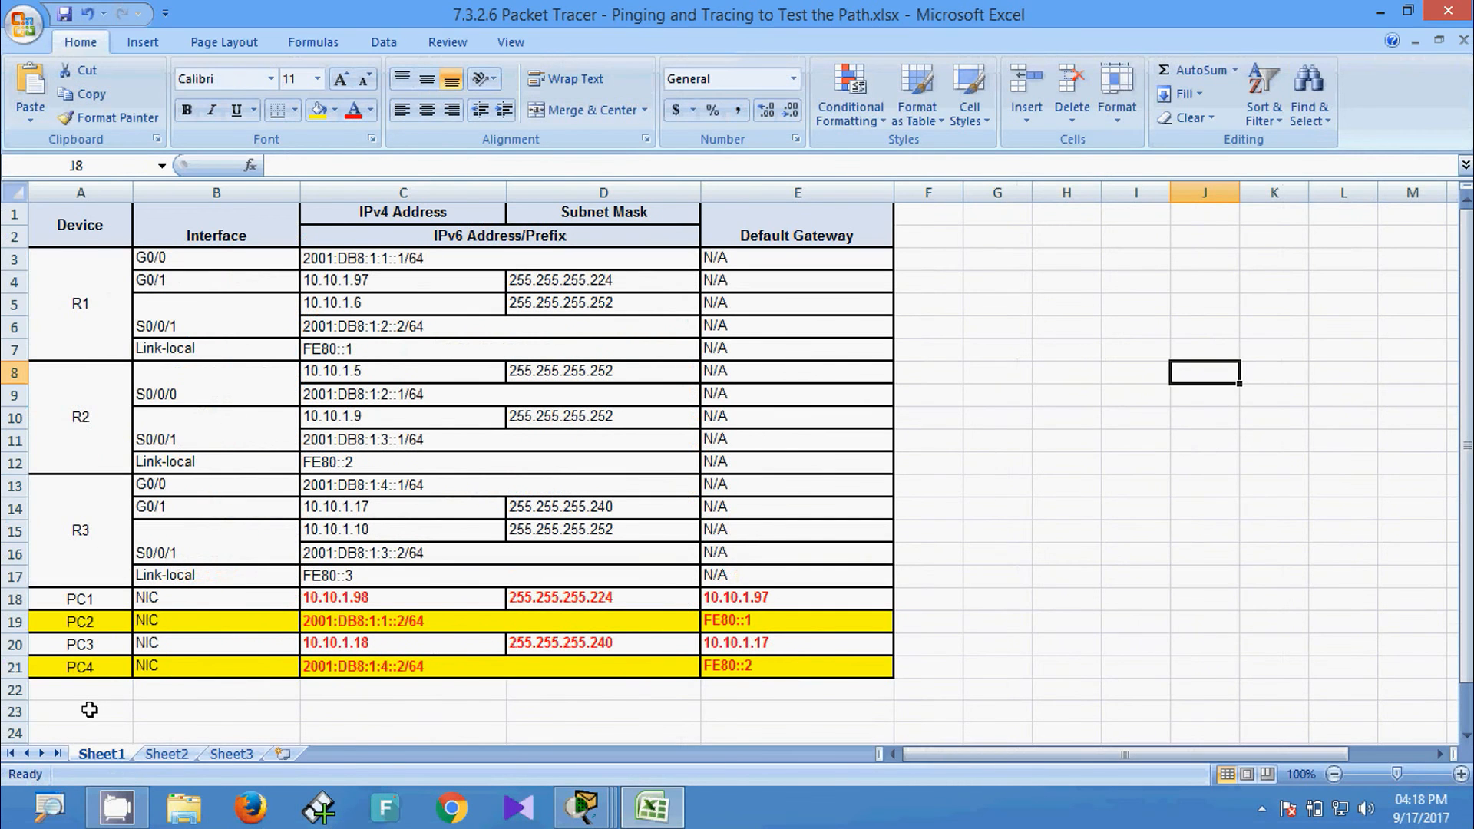
pyautogui.click(98, 670)
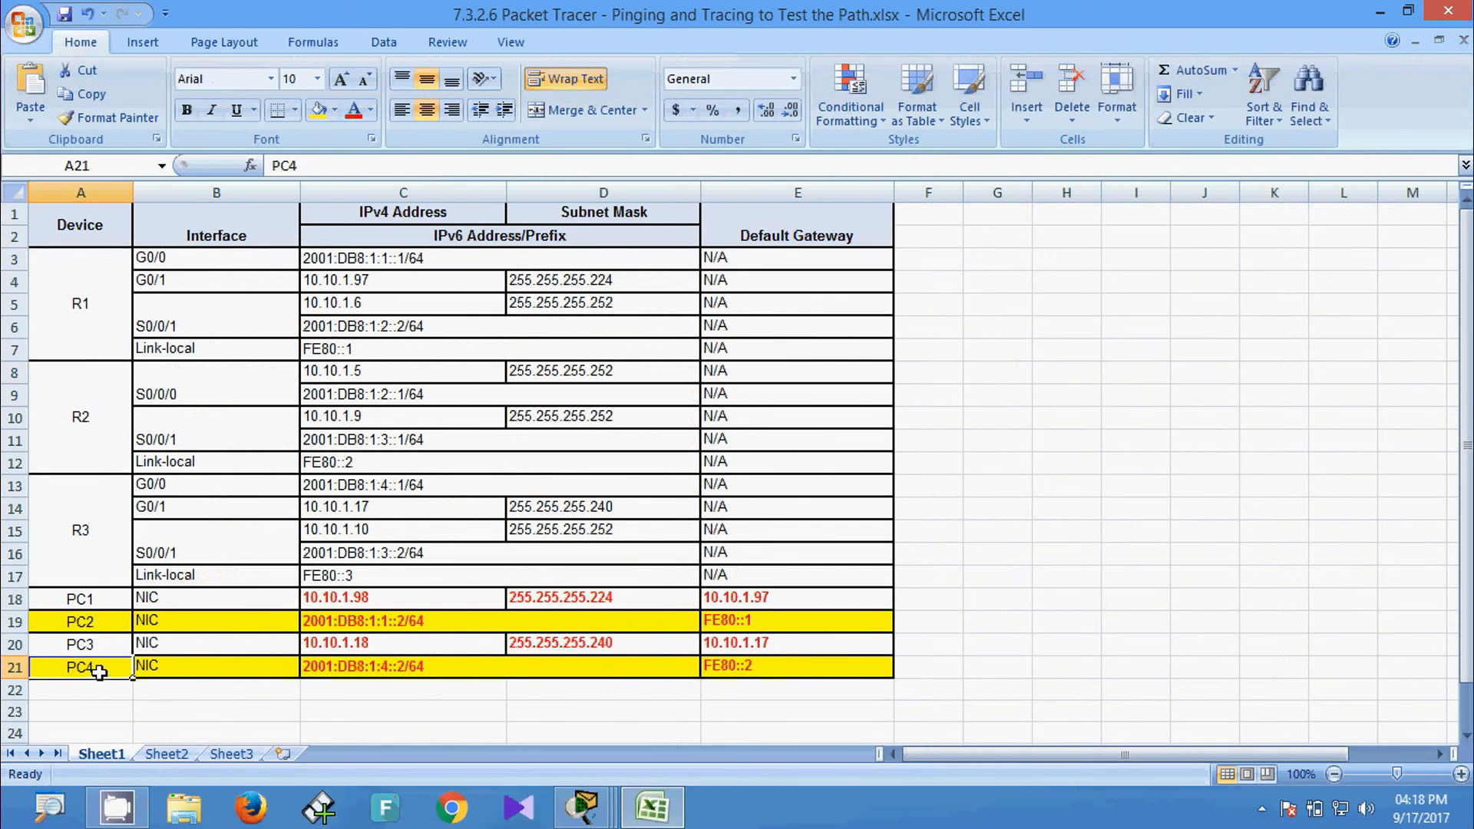
pyautogui.click(783, 662)
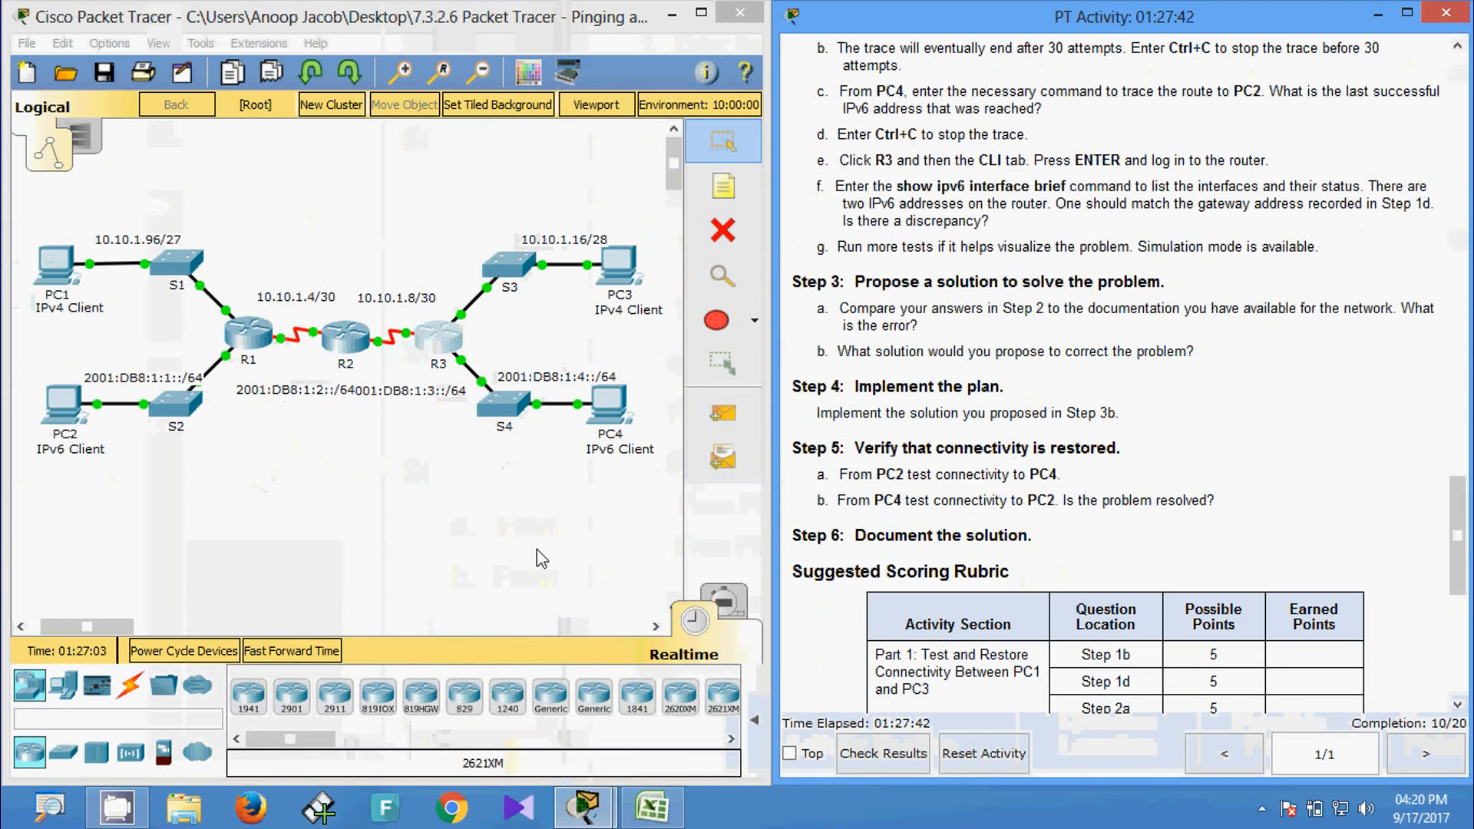
# Change PC4's static IPv6 gateway to FE80::3 in its IP configuration and close the device window.
pyautogui.click(618, 413)
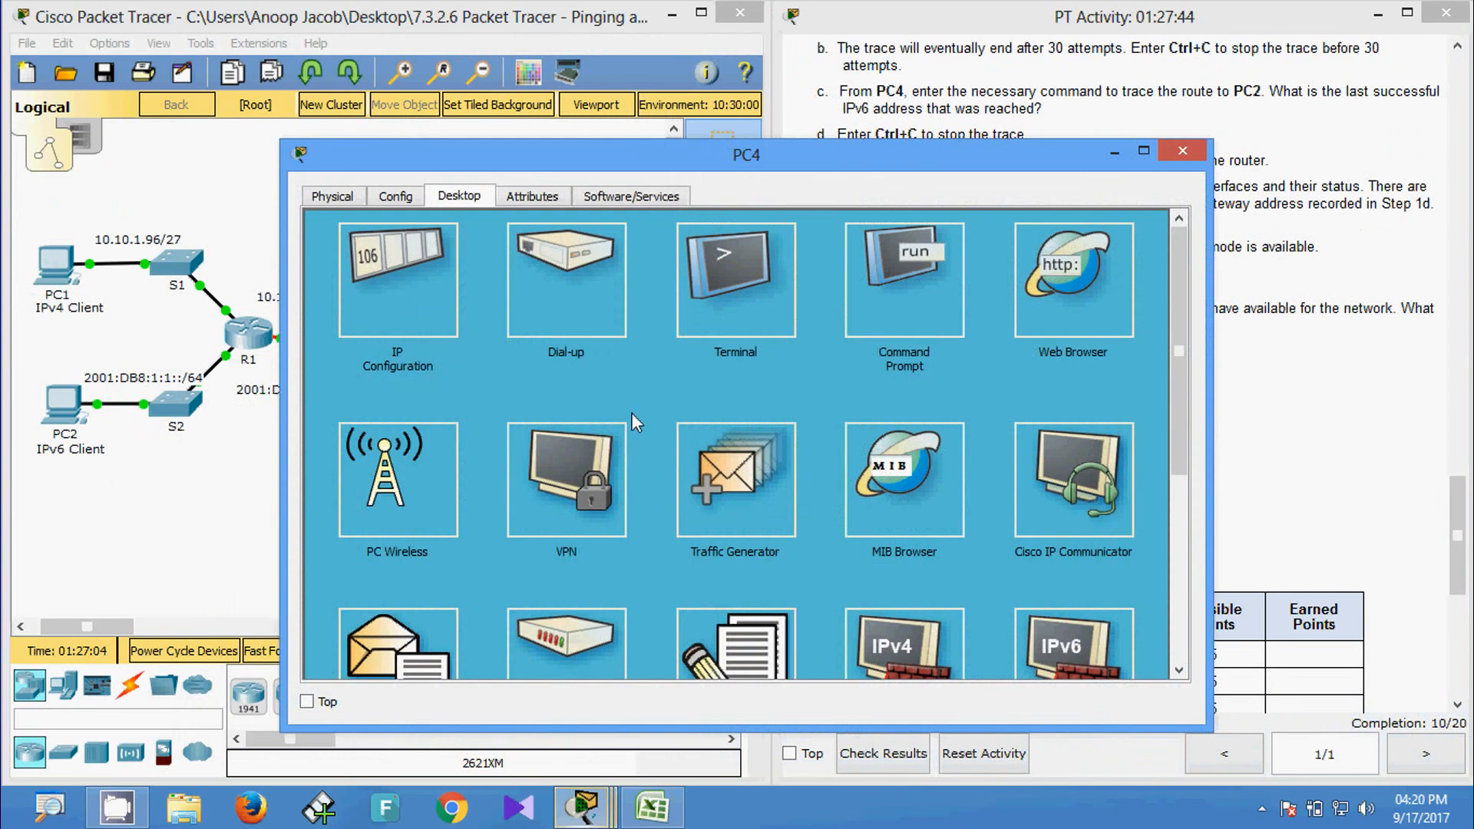
pyautogui.click(453, 358)
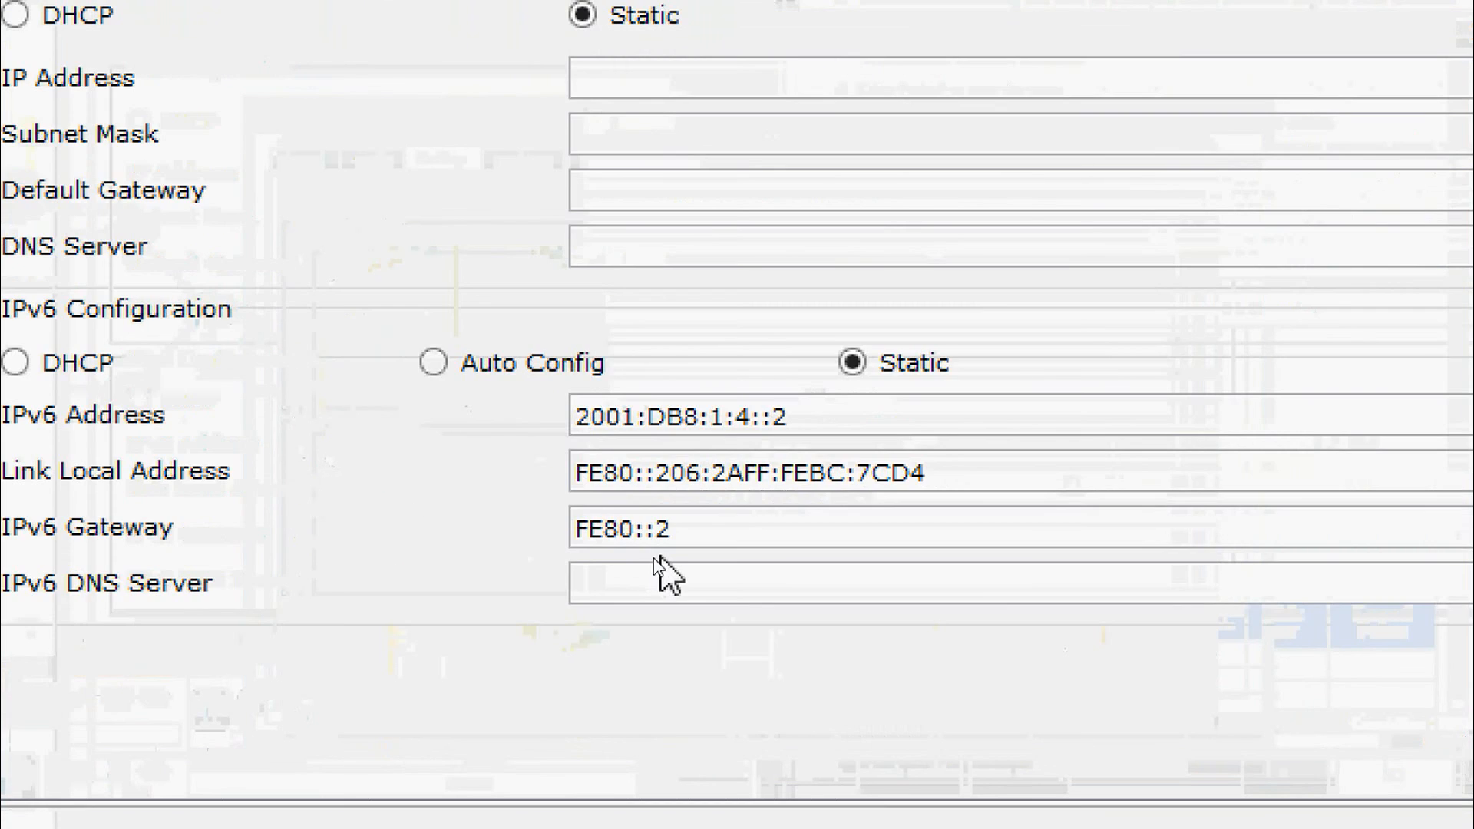
pyautogui.click(713, 535)
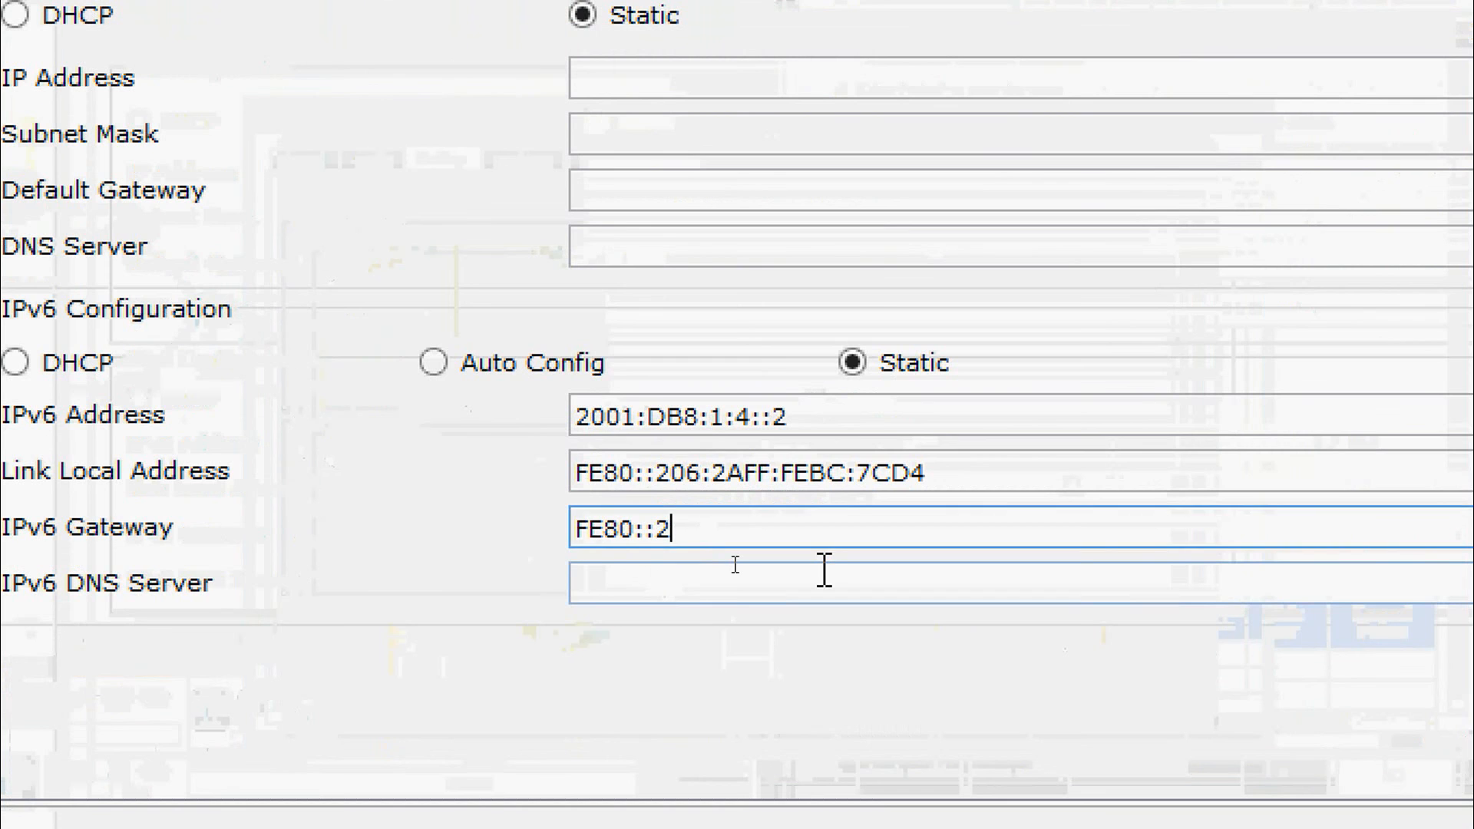
pyautogui.press('BackSpace')
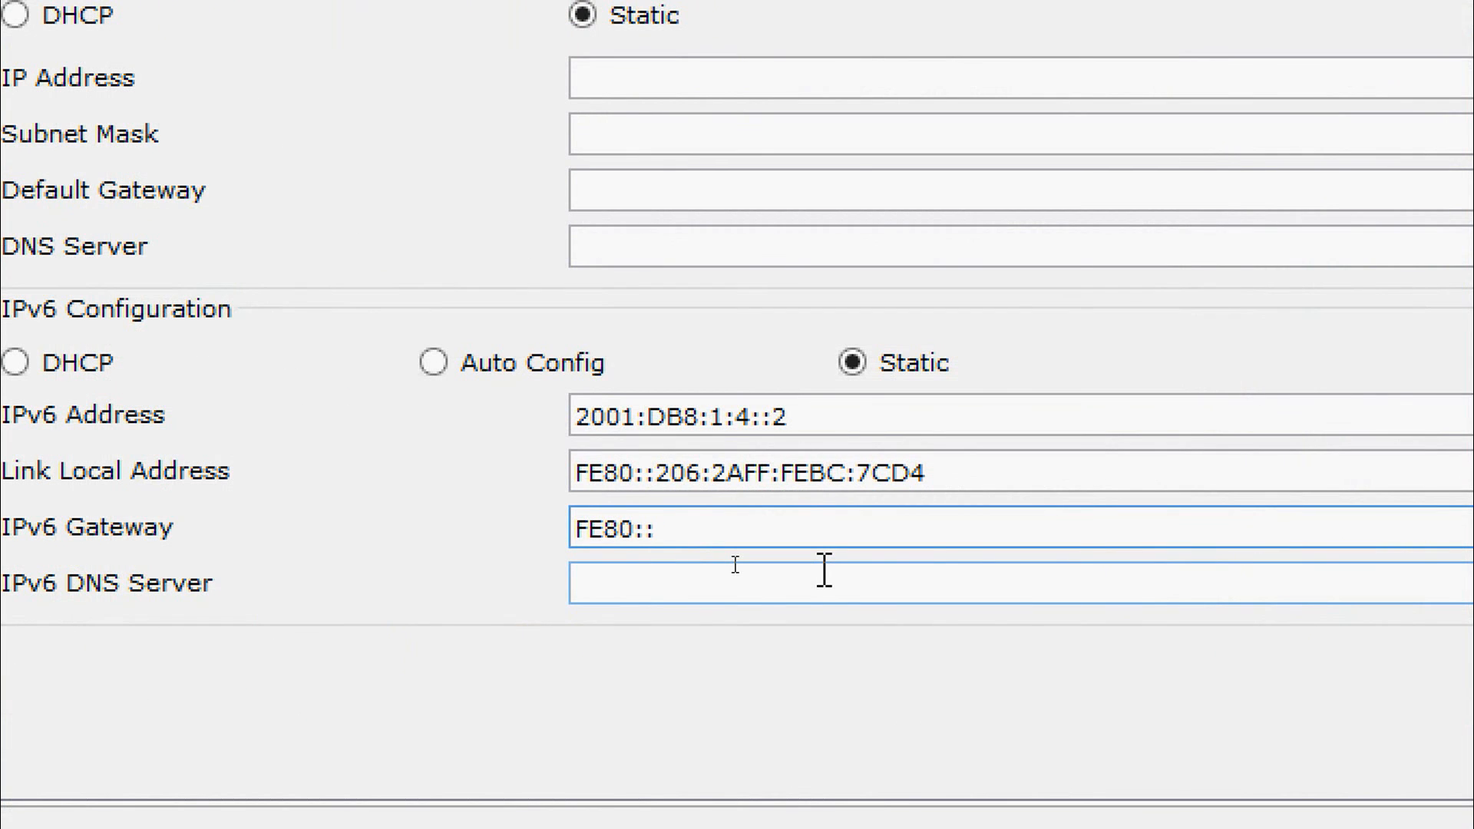
pyautogui.write('3')
pyautogui.click(1015, 473)
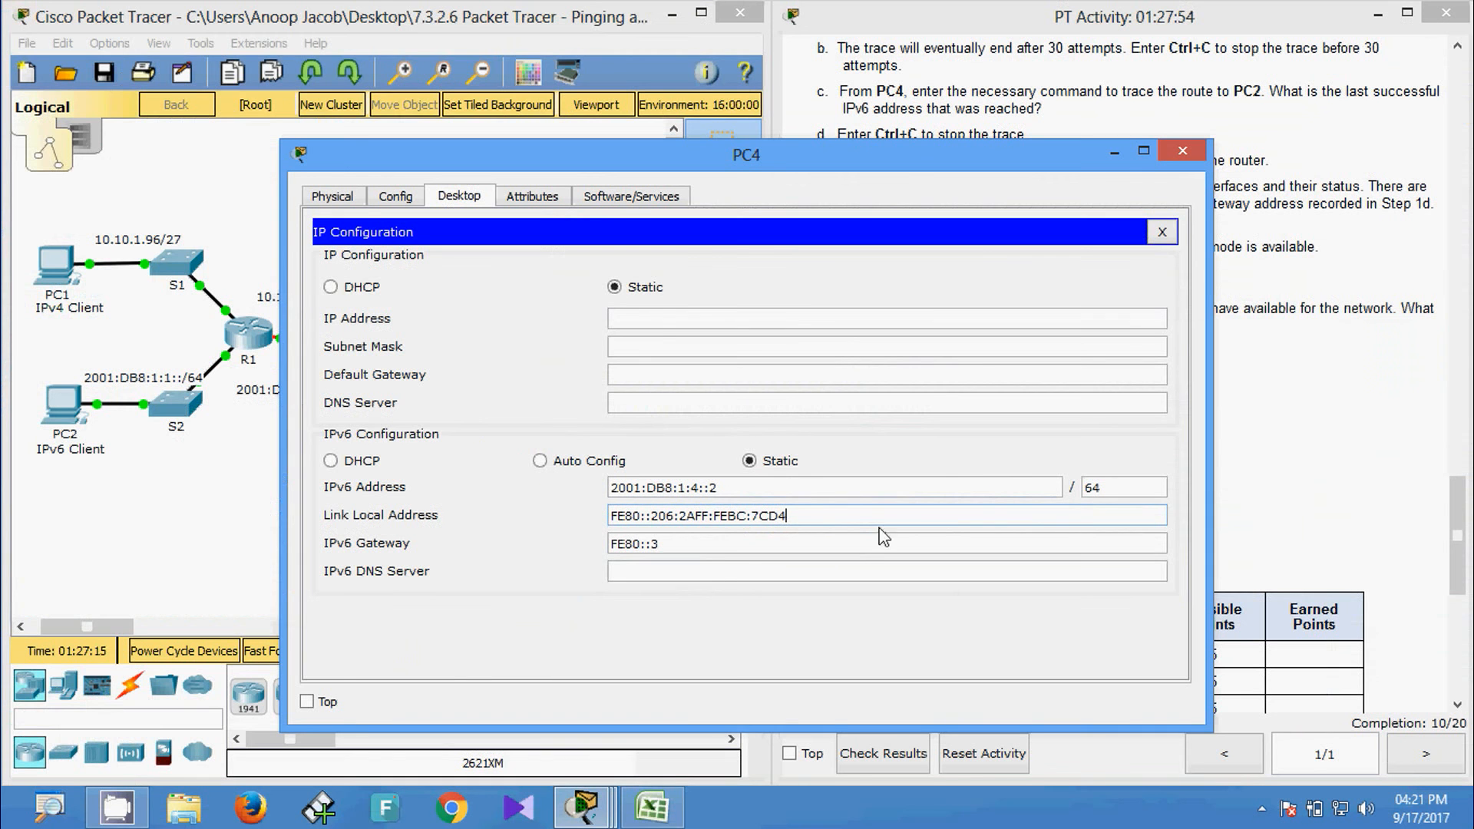
pyautogui.click(1175, 152)
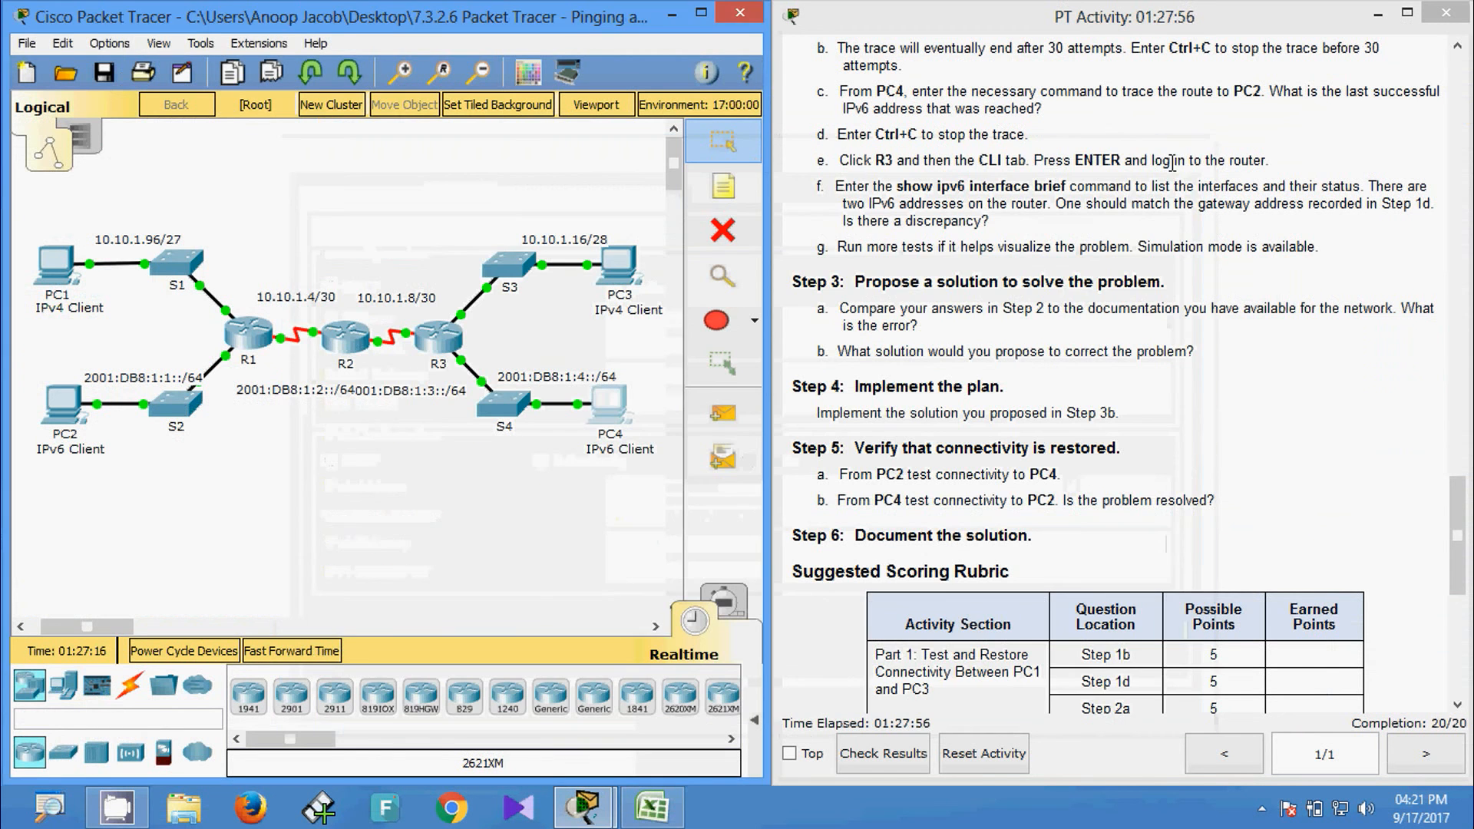
# Test connectivity from PC2 to PC4 by running ping 2001:DB8:1:4::2 in PC2's command prompt.
pyautogui.click(1161, 191)
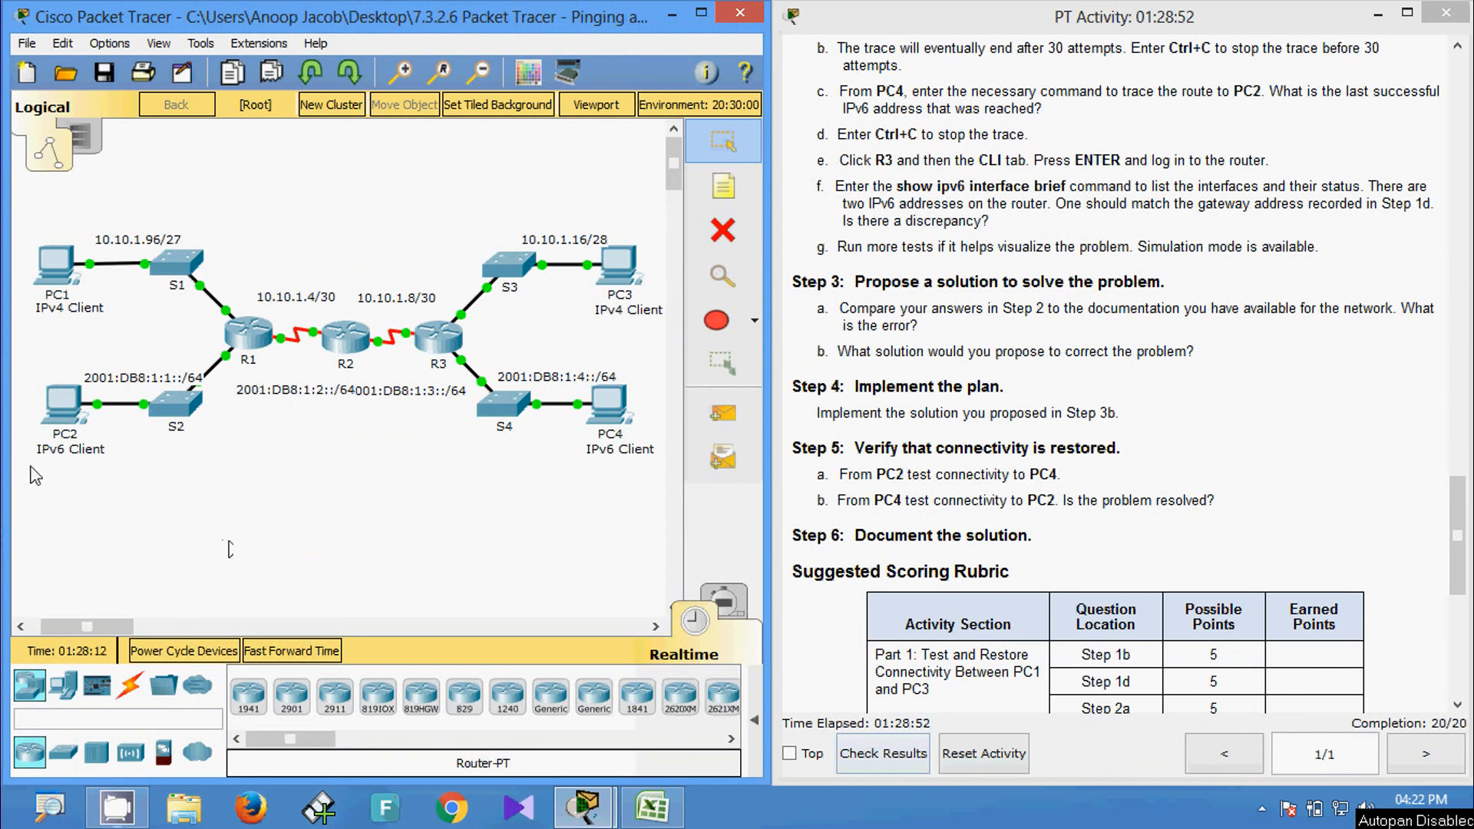
pyautogui.click(61, 403)
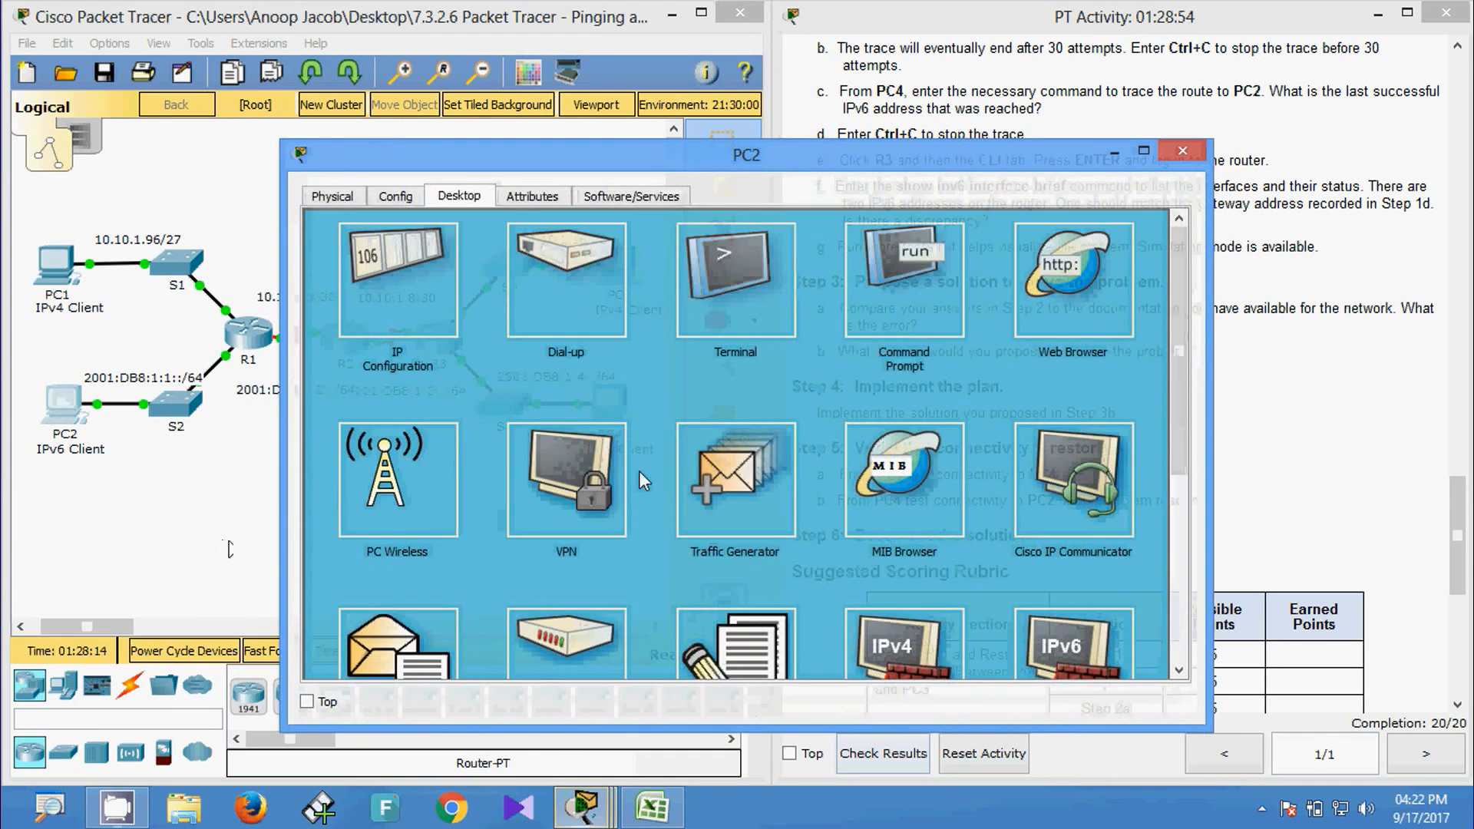
pyautogui.click(879, 321)
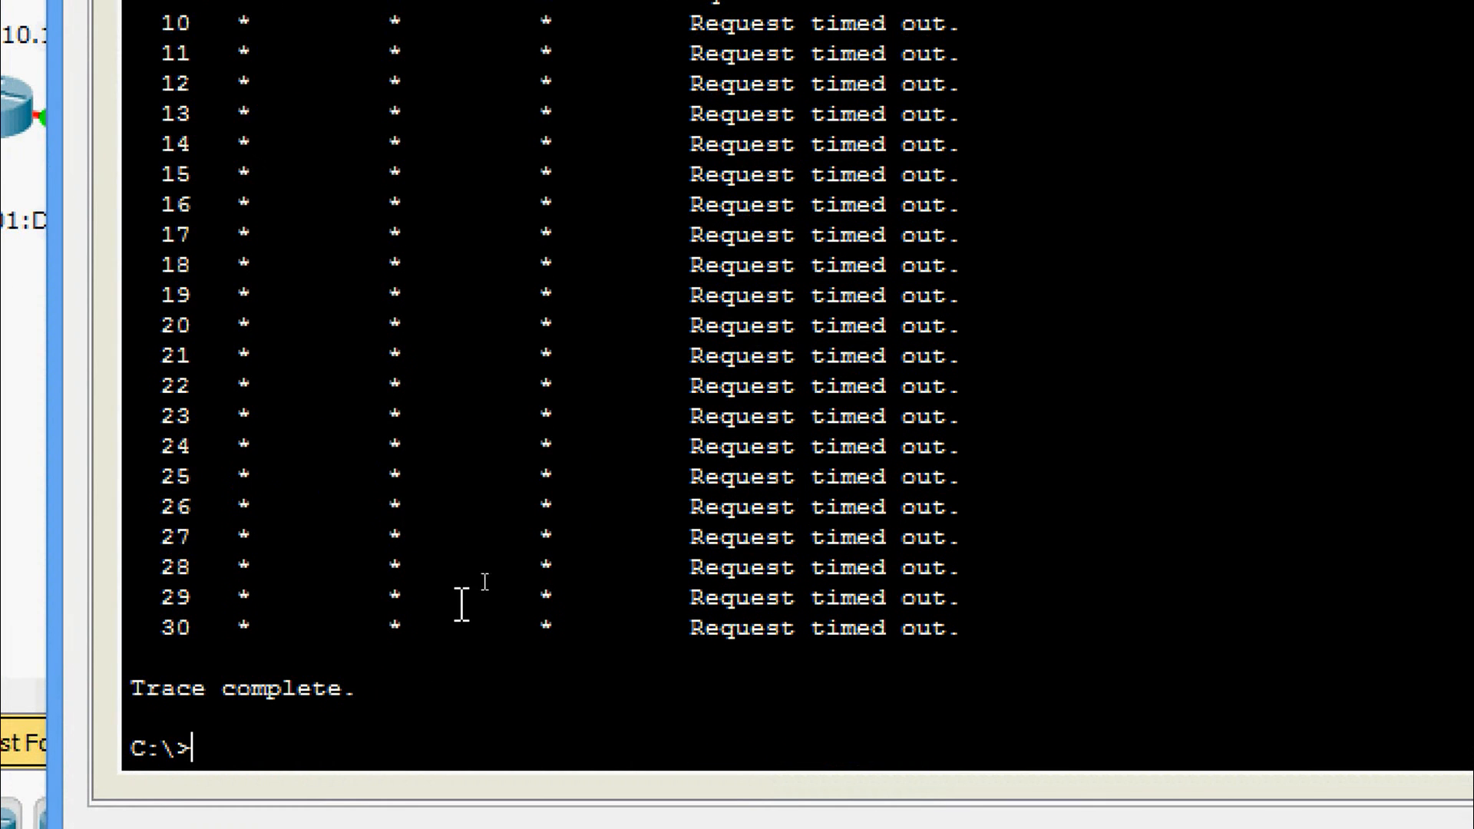
pyautogui.write('ping 2001:DB8:1:4::2')
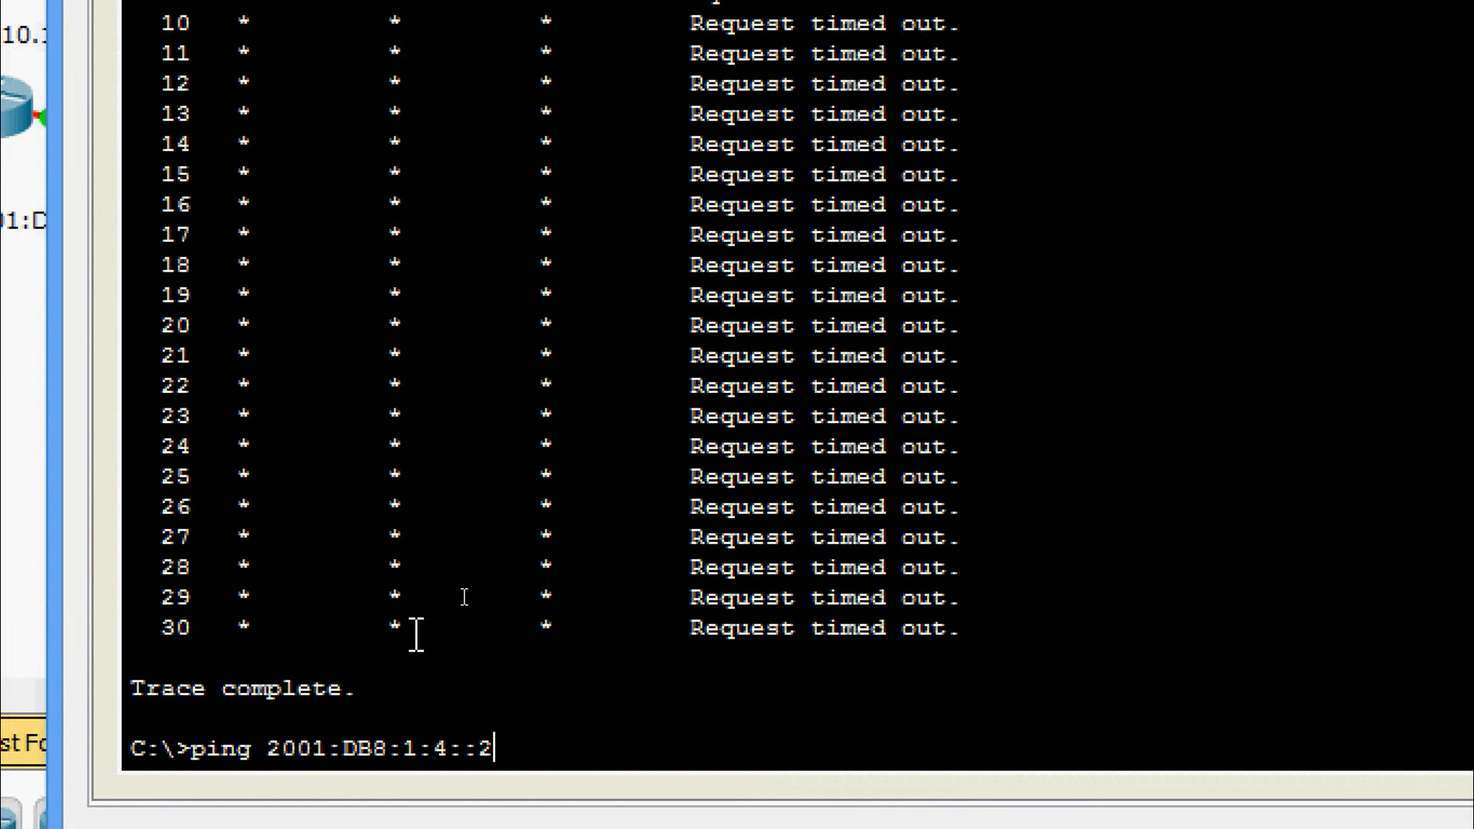
pyautogui.press('Return')
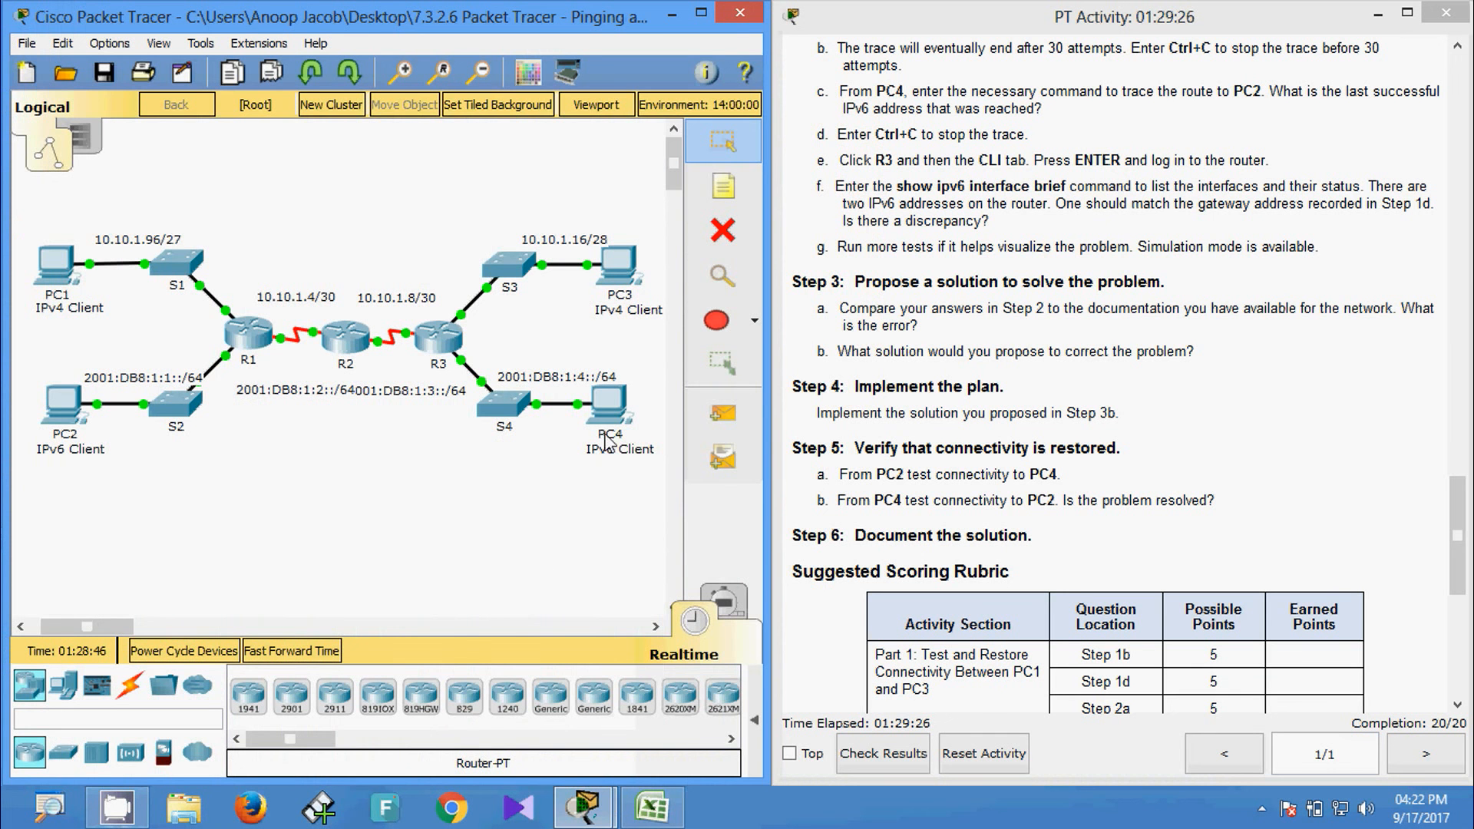
# Copy PC2's IPv6 address, without the prefix length, from the ipv6config output in its command prompt and close the device window.
pyautogui.click(63, 403)
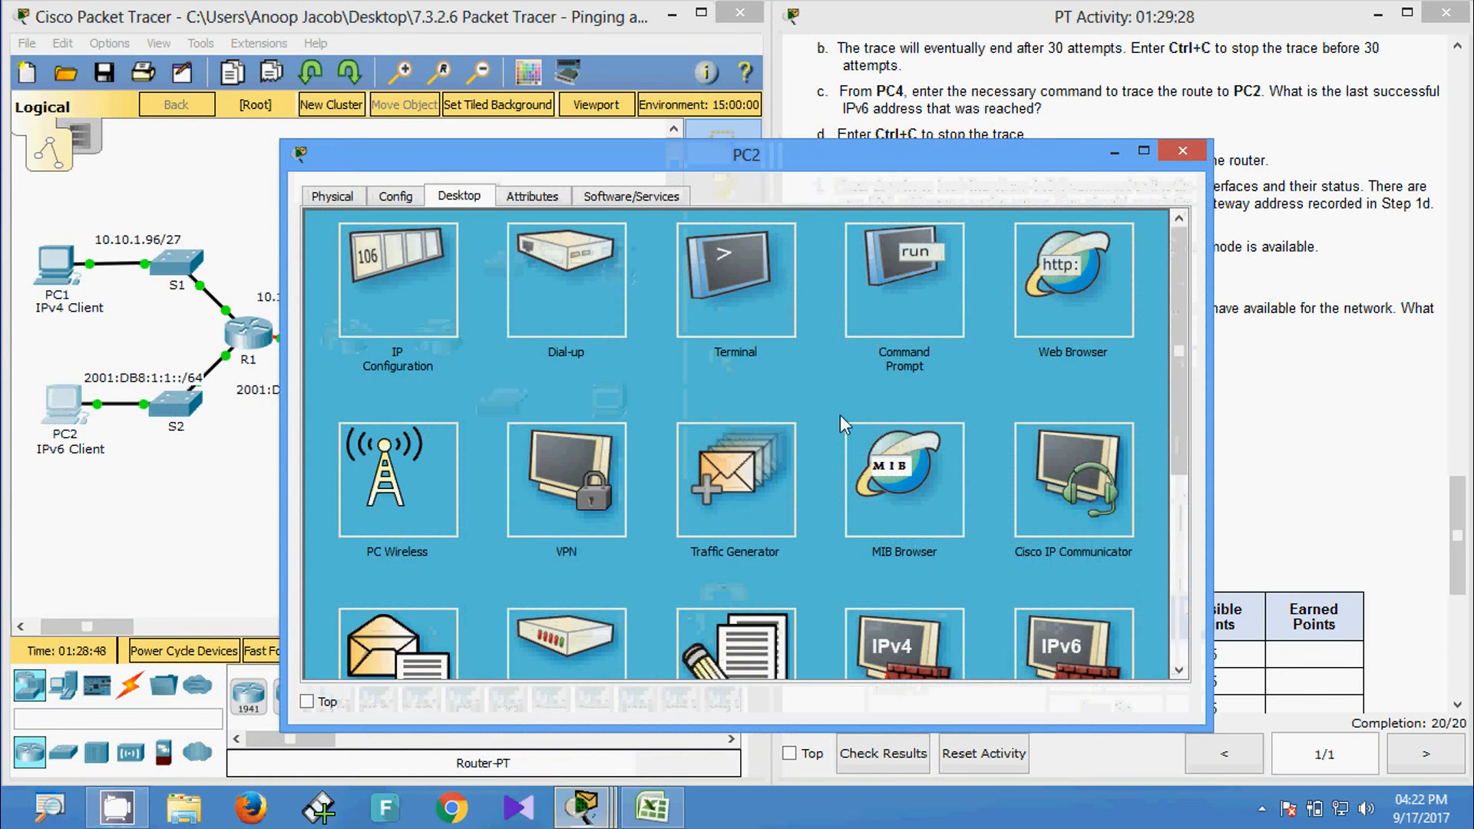
pyautogui.click(877, 318)
pyautogui.moveTo(1167, 417); pyautogui.dragTo(1186, 265)
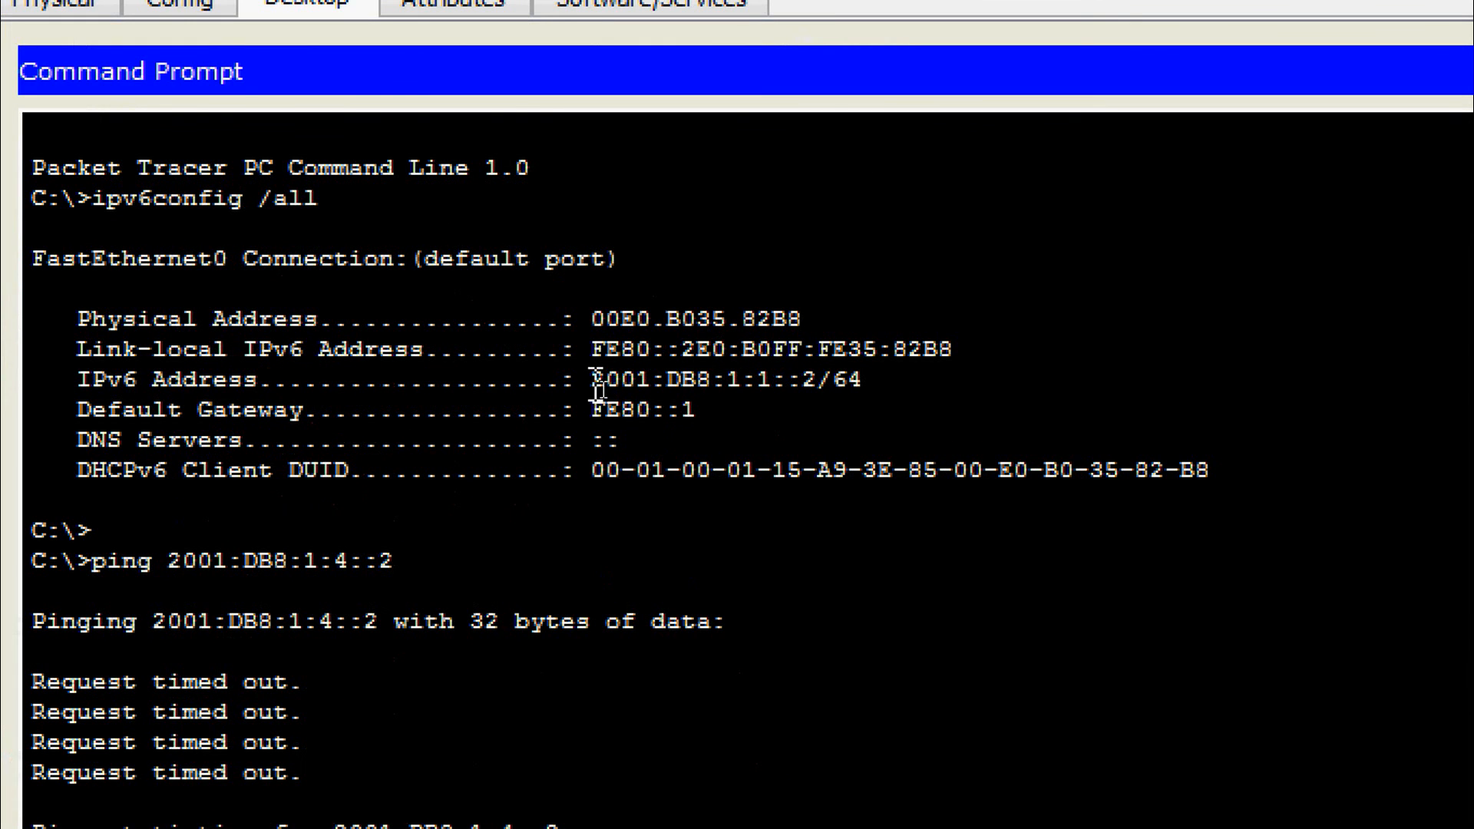
pyautogui.moveTo(602, 387); pyautogui.dragTo(817, 394)
pyautogui.rightClick(816, 396)
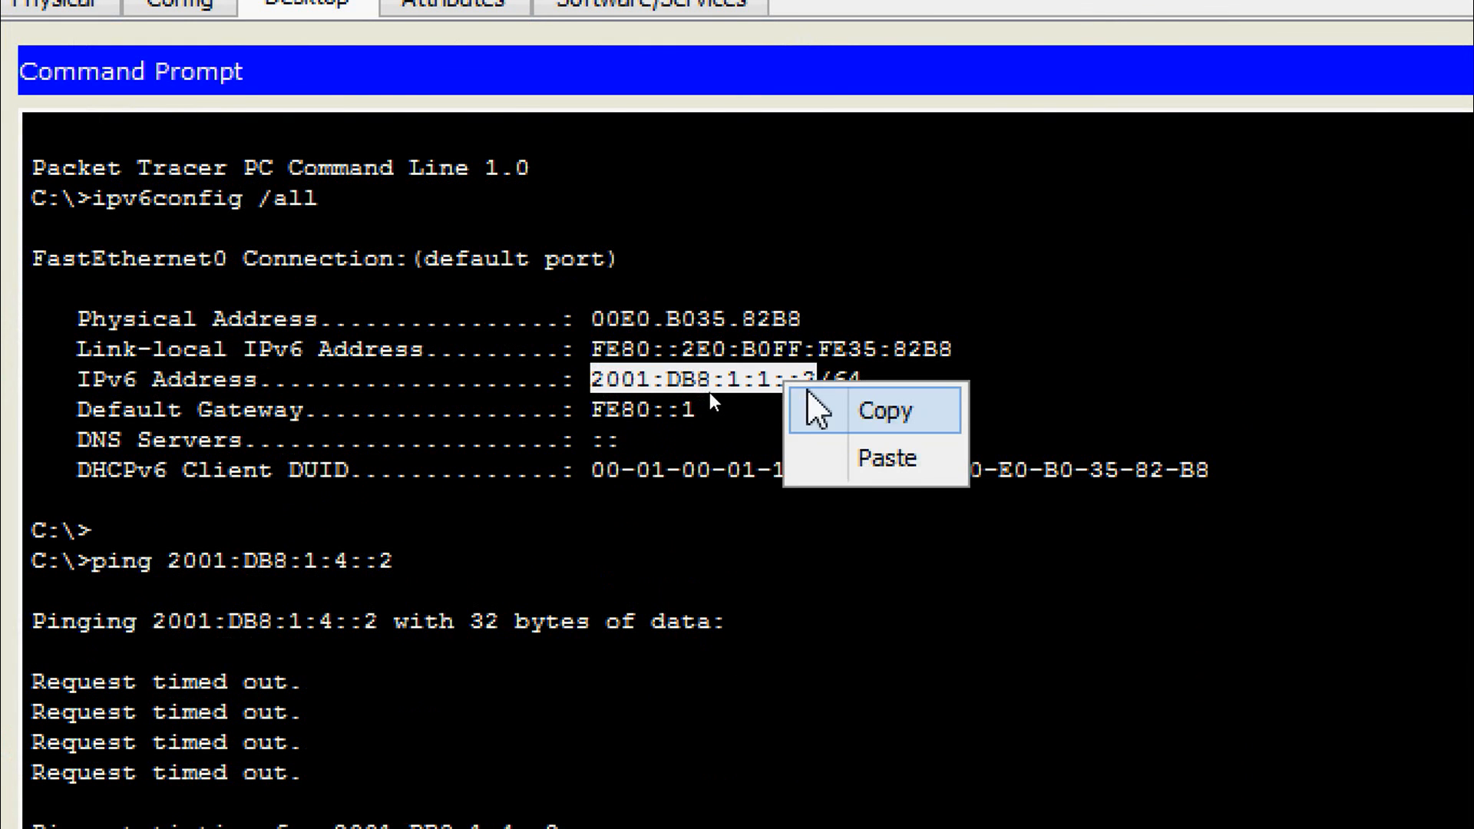
pyautogui.click(883, 412)
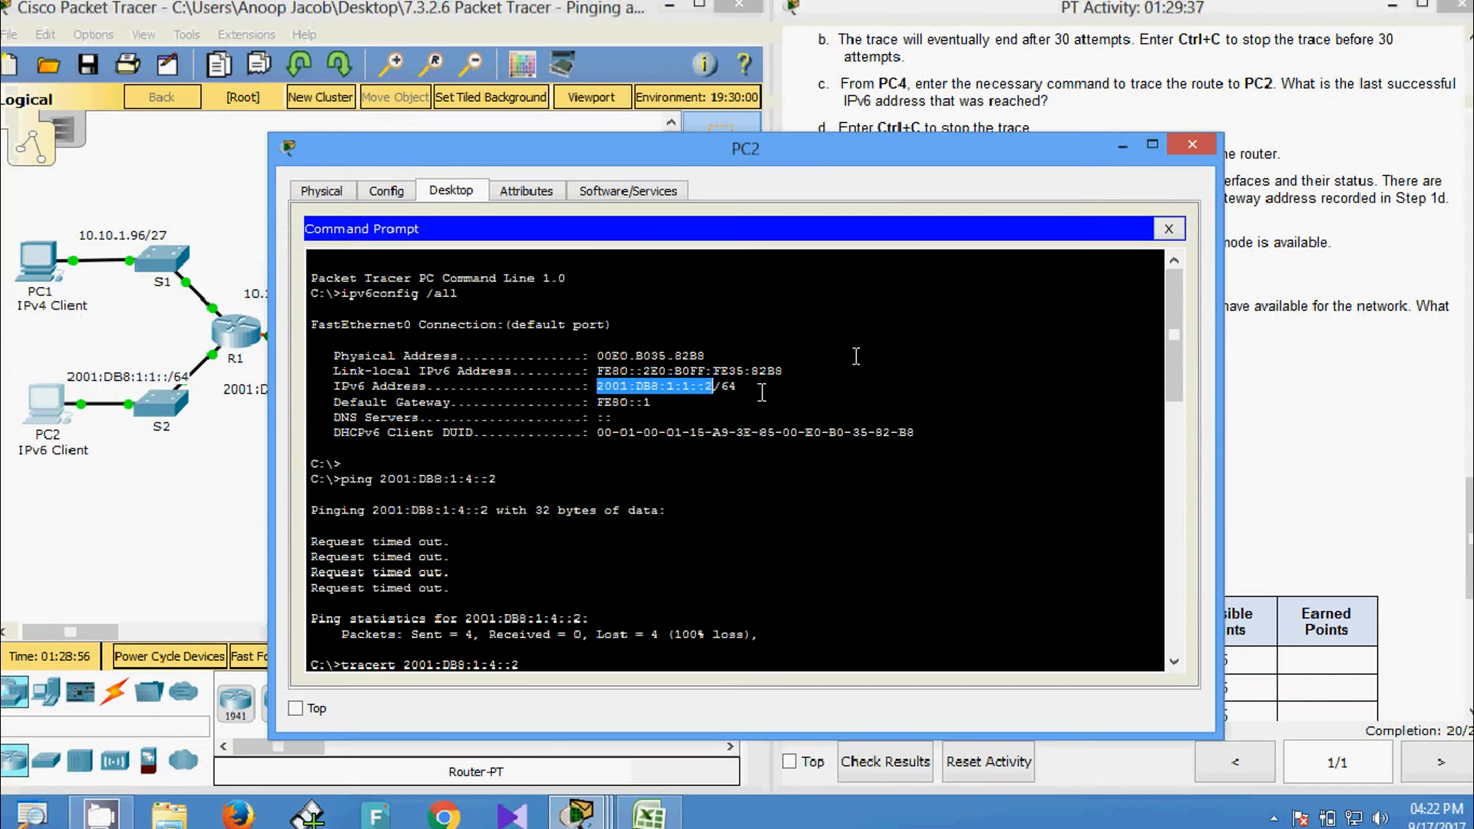
pyautogui.click(1190, 145)
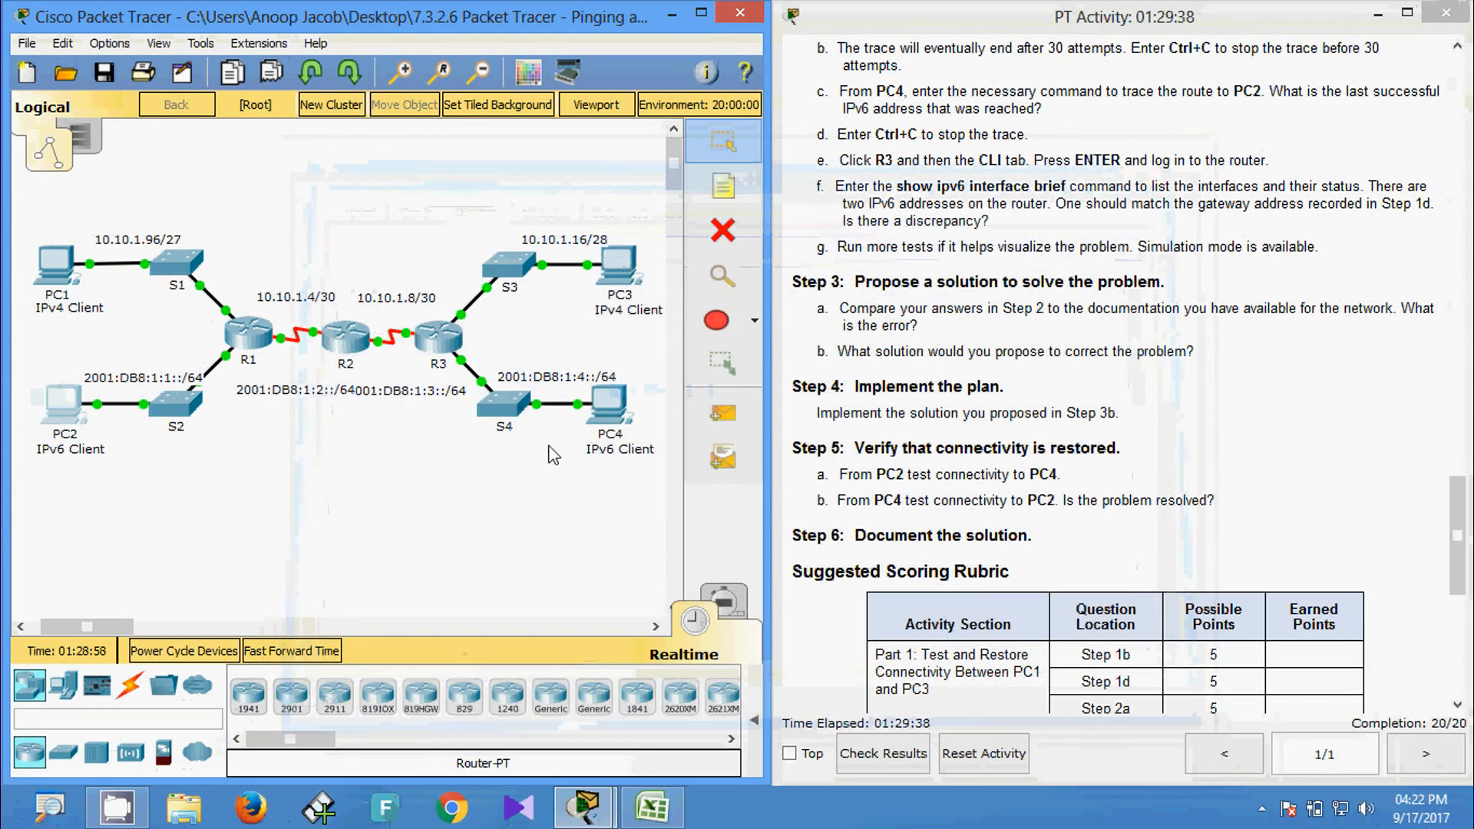
# Test connectivity from PC4 to PC2 by running ping with the copied address 2001:DB8:1:1::2 in PC4's command prompt.
pyautogui.click(610, 412)
pyautogui.click(883, 261)
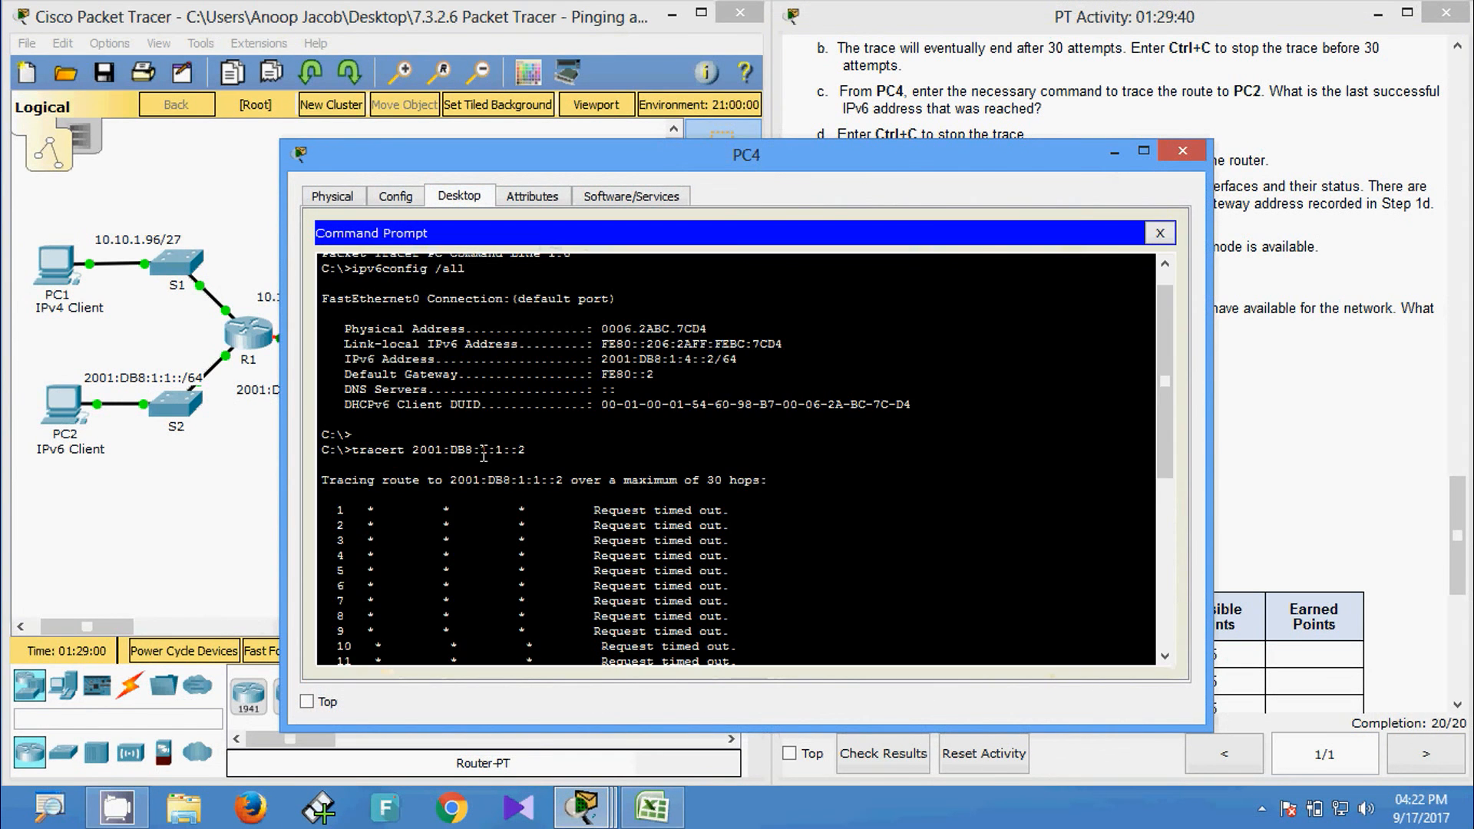
pyautogui.scroll(1, 484, 456)
pyautogui.scroll(-9, 483, 474)
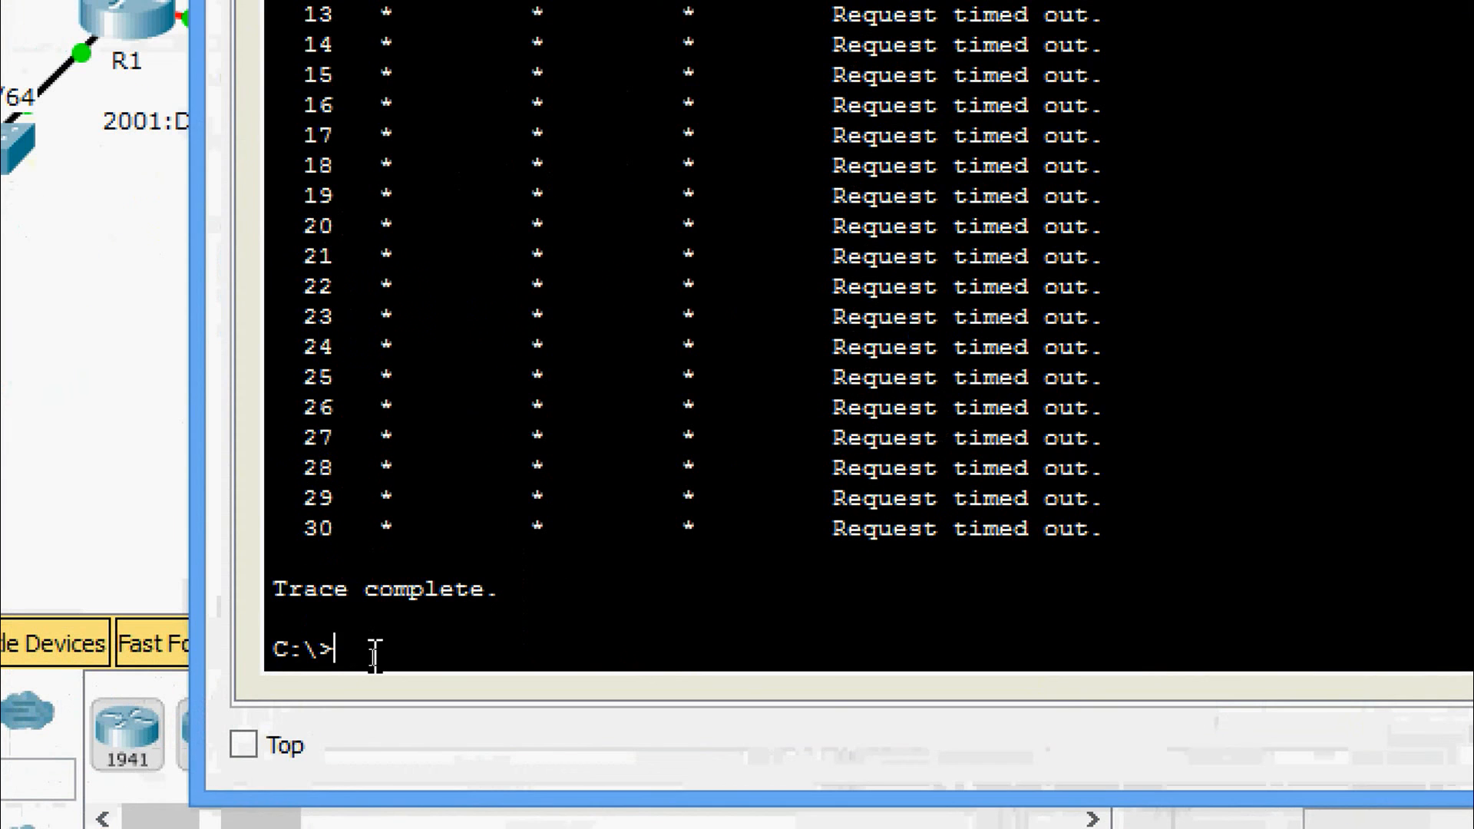
pyautogui.write('ping')
pyautogui.rightClick(449, 649)
pyautogui.click(517, 701)
pyautogui.press('Return')
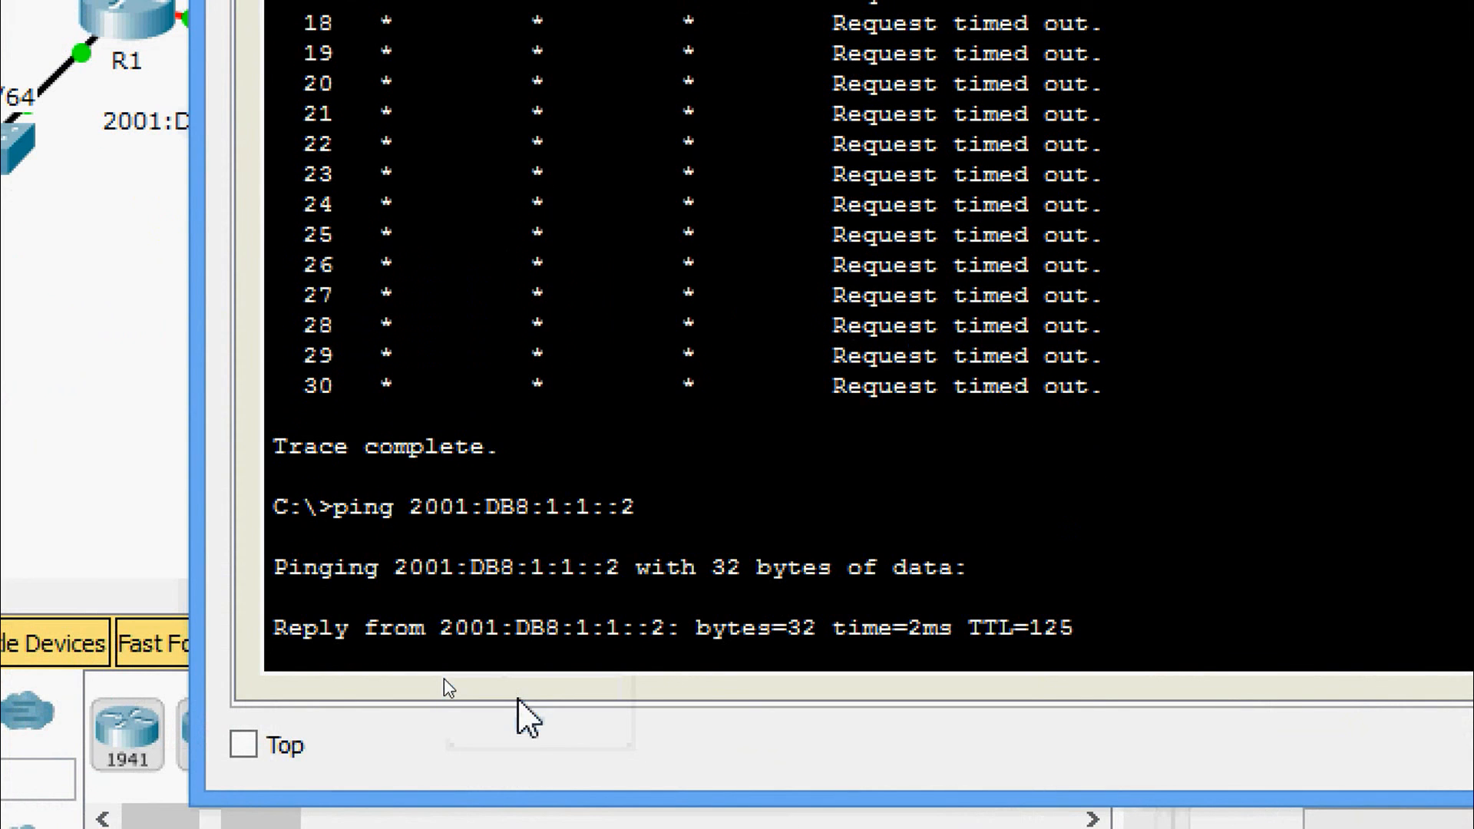